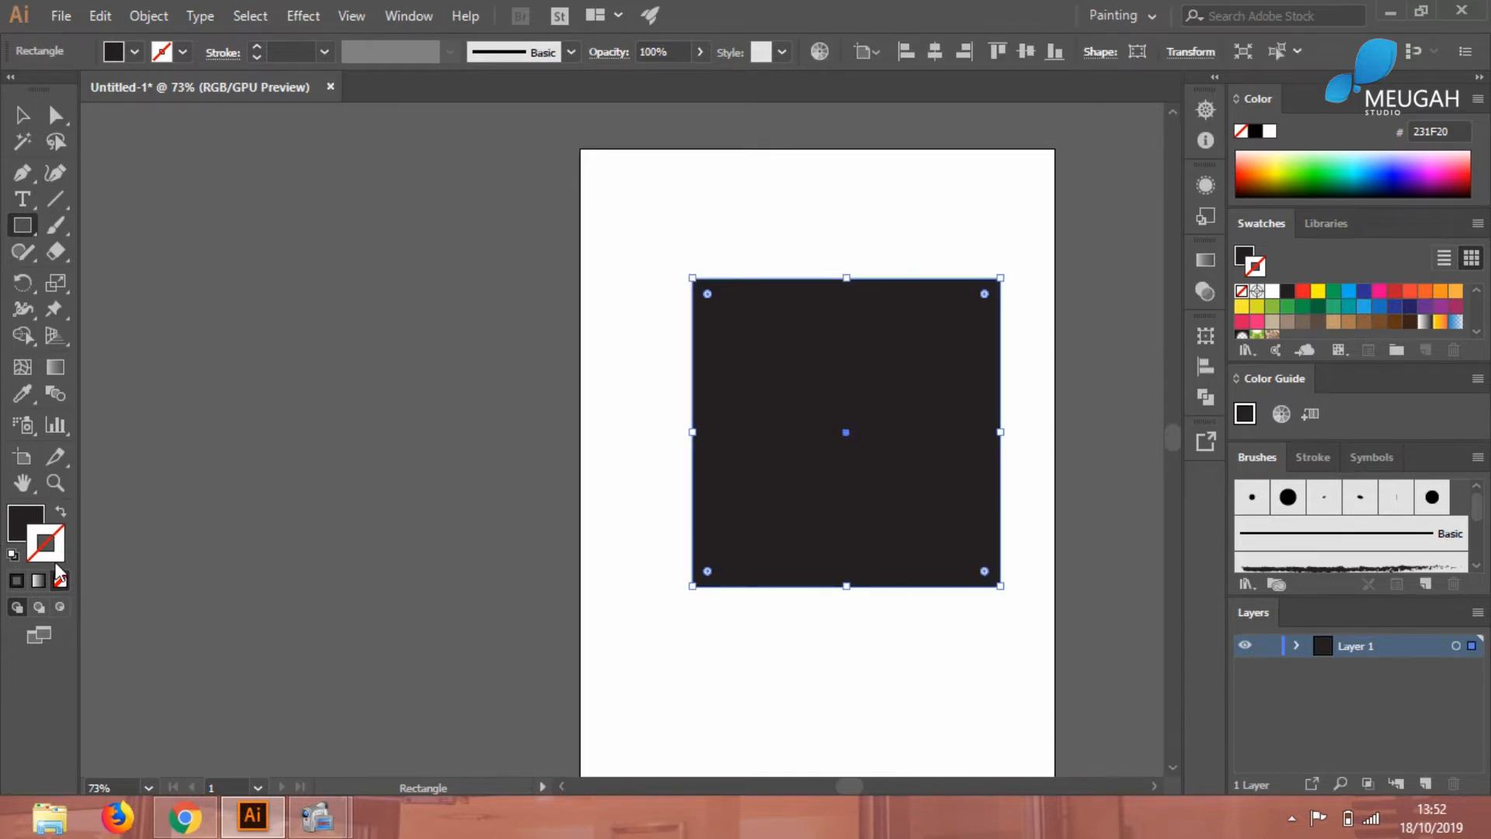
Swap the black square's fill and stroke, then set the stroke weight to 35 pt
left_click(63, 515)
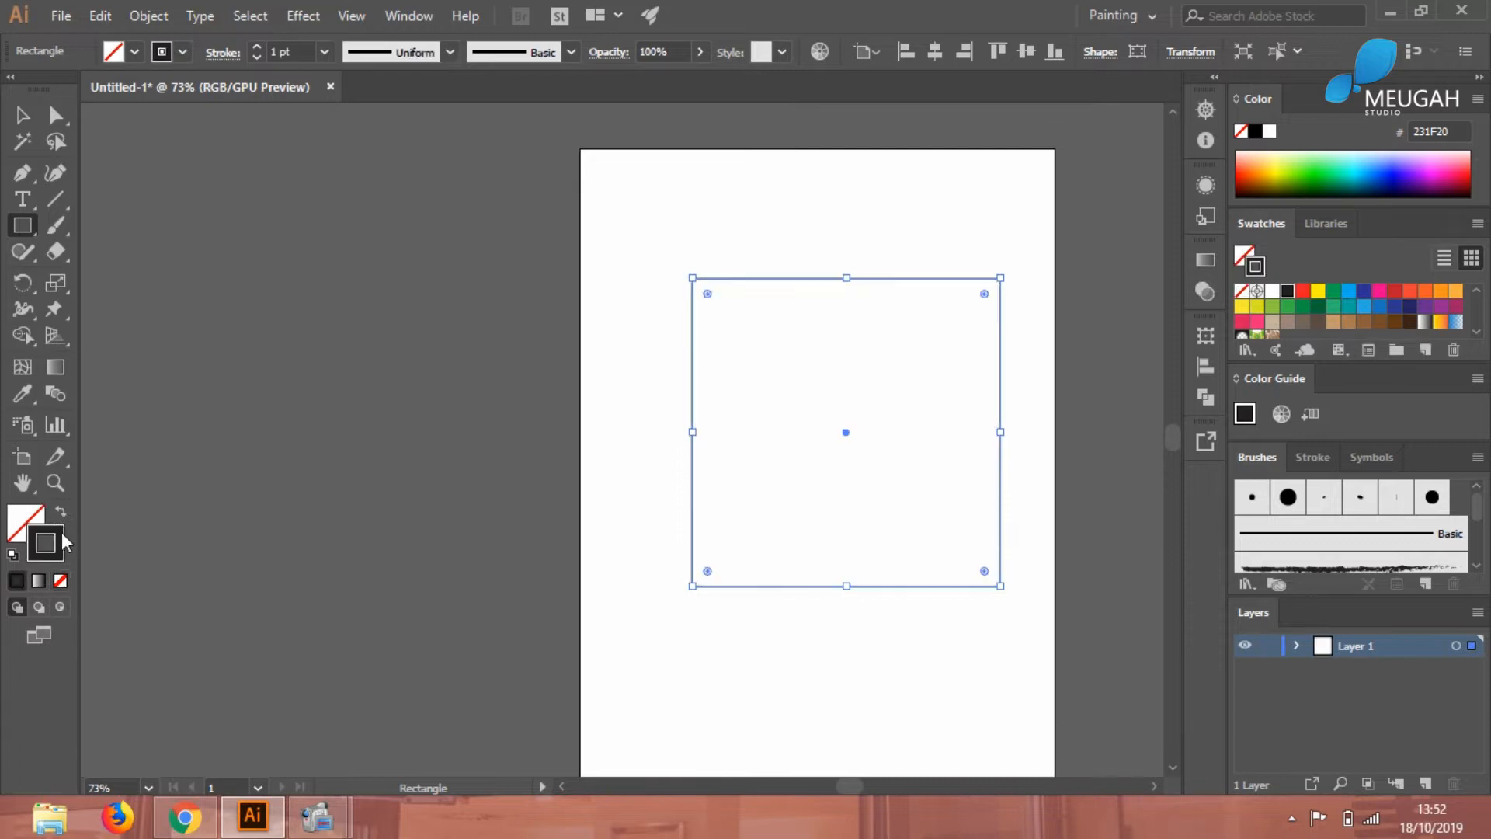
left_click(289, 51)
key("Up")
key("Up")
key("Up")
key("Up")
key("Up")
key("Up")
key("Up")
key("Up")
key("Up")
key("Up")
key("Up")
key("Up")
key("Up")
key("Up")
key("Up")
key("Up")
key("Up")
key("Up")
key("Up")
key("Up")
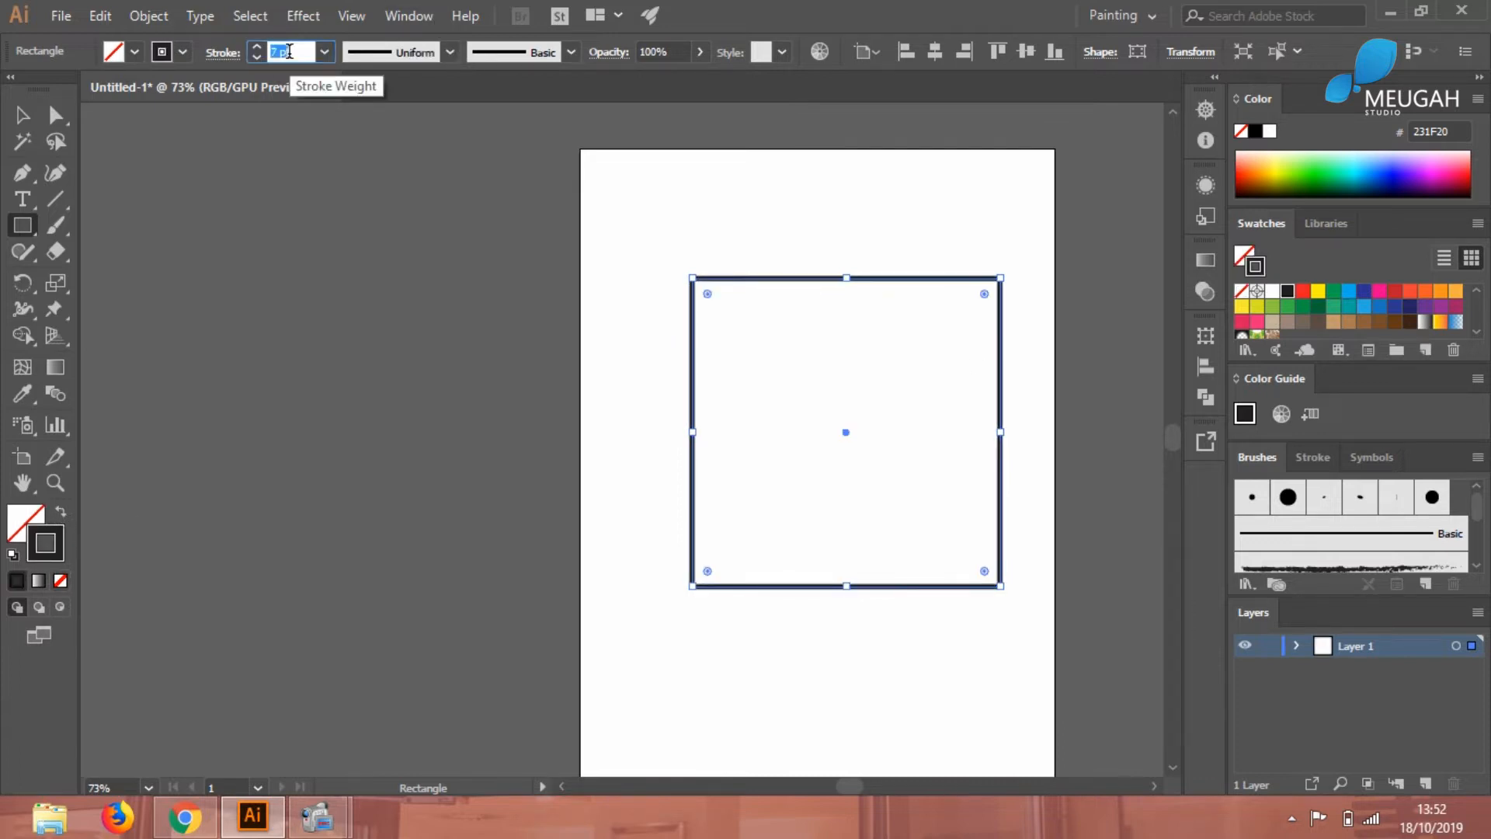
key("Up")
key("Up")
key("Up")
key("Up")
key("Up")
key("Up")
key("Up")
key("Up")
key("Up")
key("Up")
key("Up")
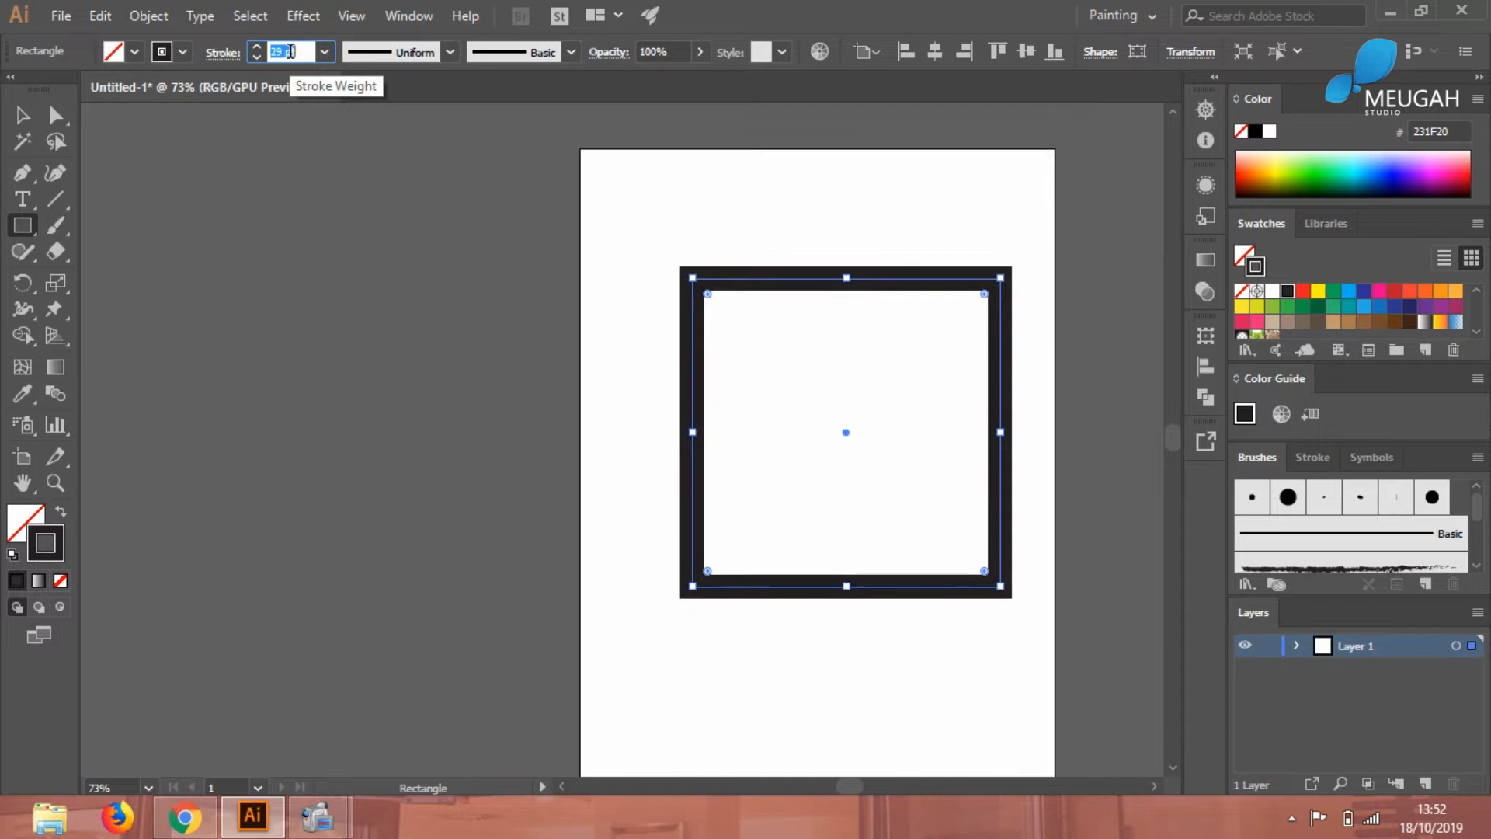
key("Up")
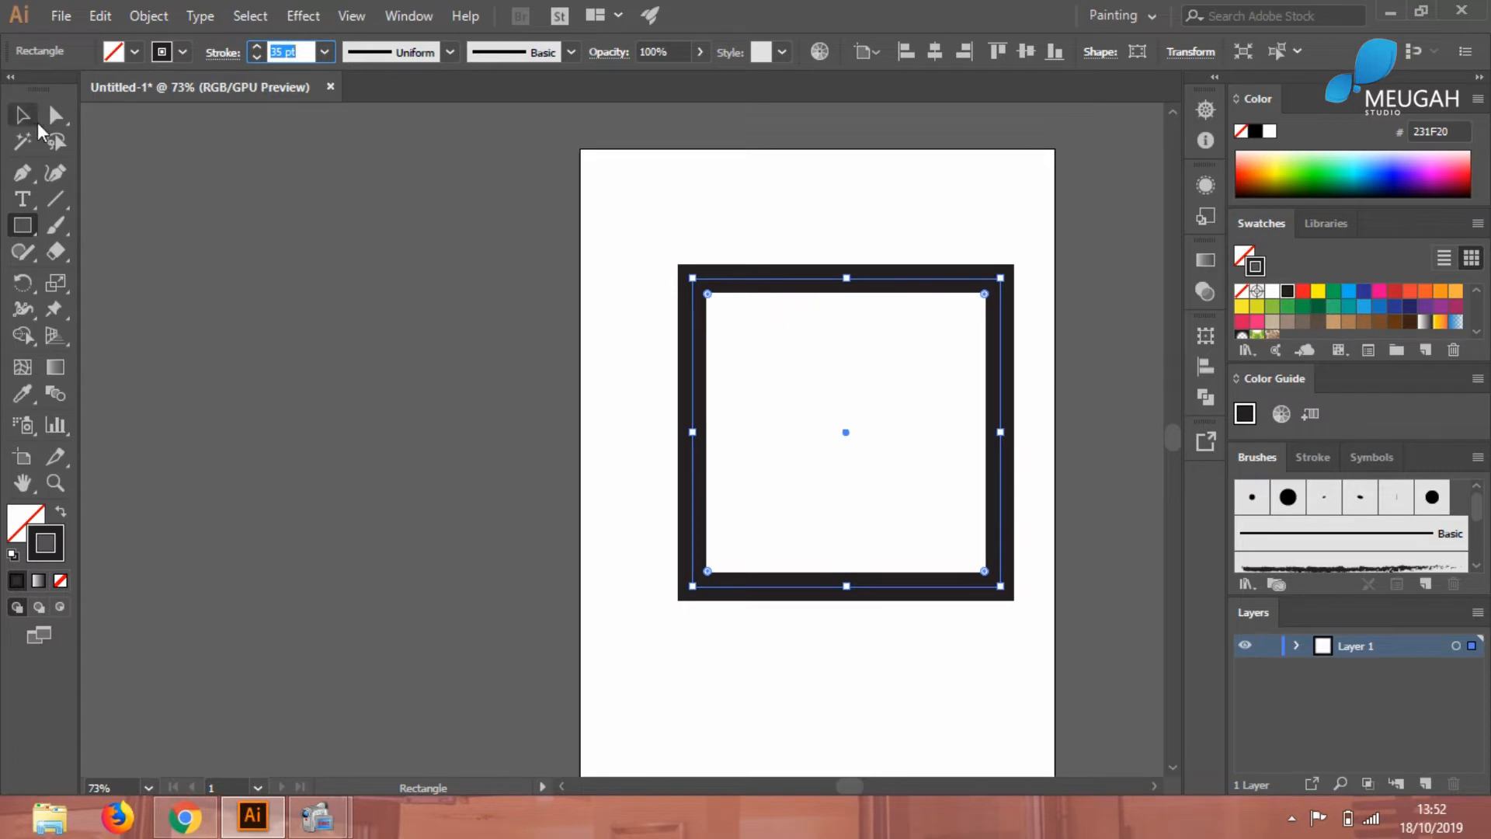
Round all four corners of the square generously and expand its fill and stroke into outlined shapes
left_click_drag(710, 294, 715, 412)
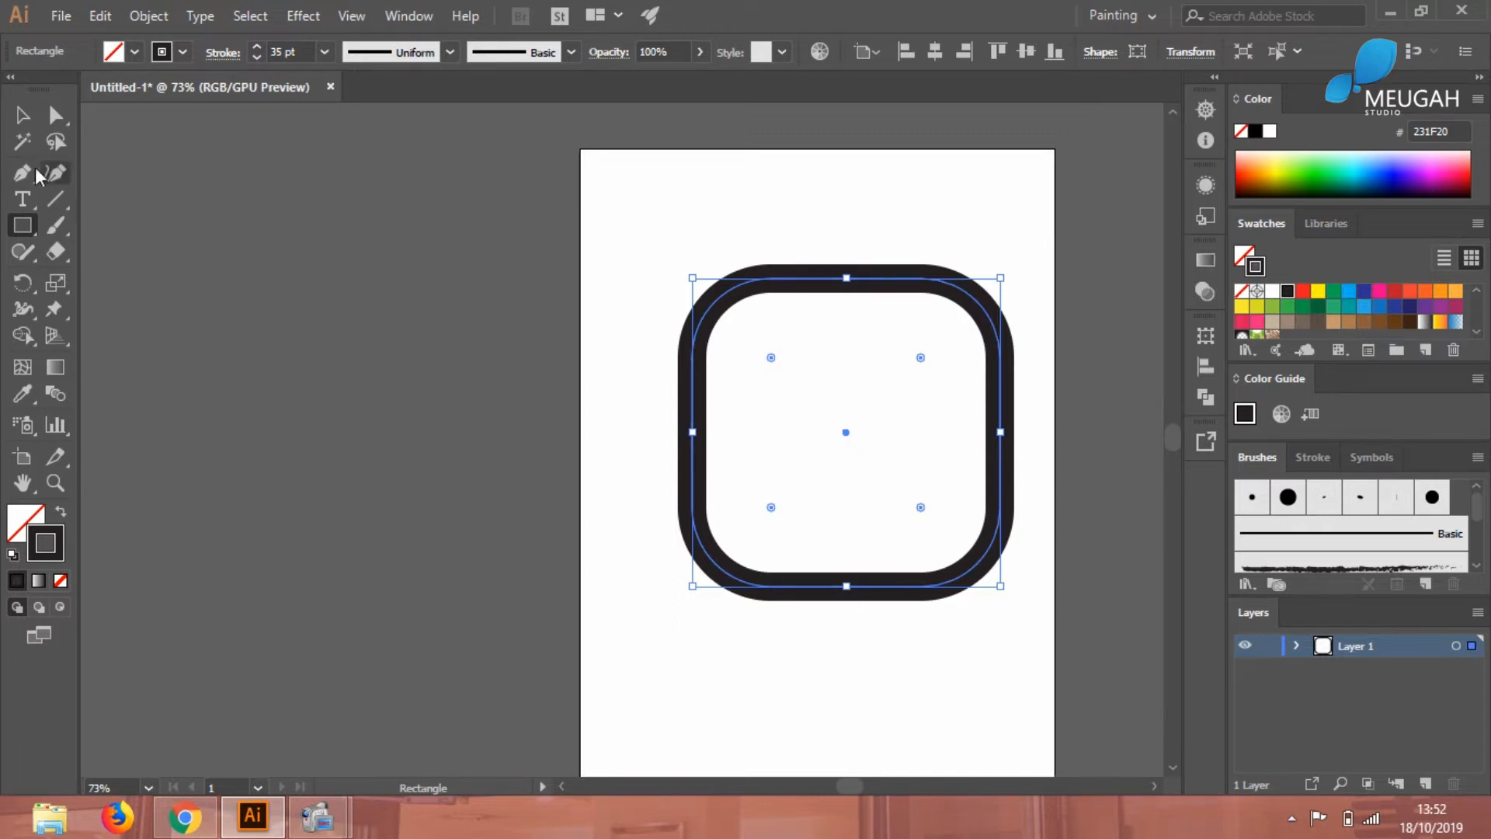
left_click(54, 202)
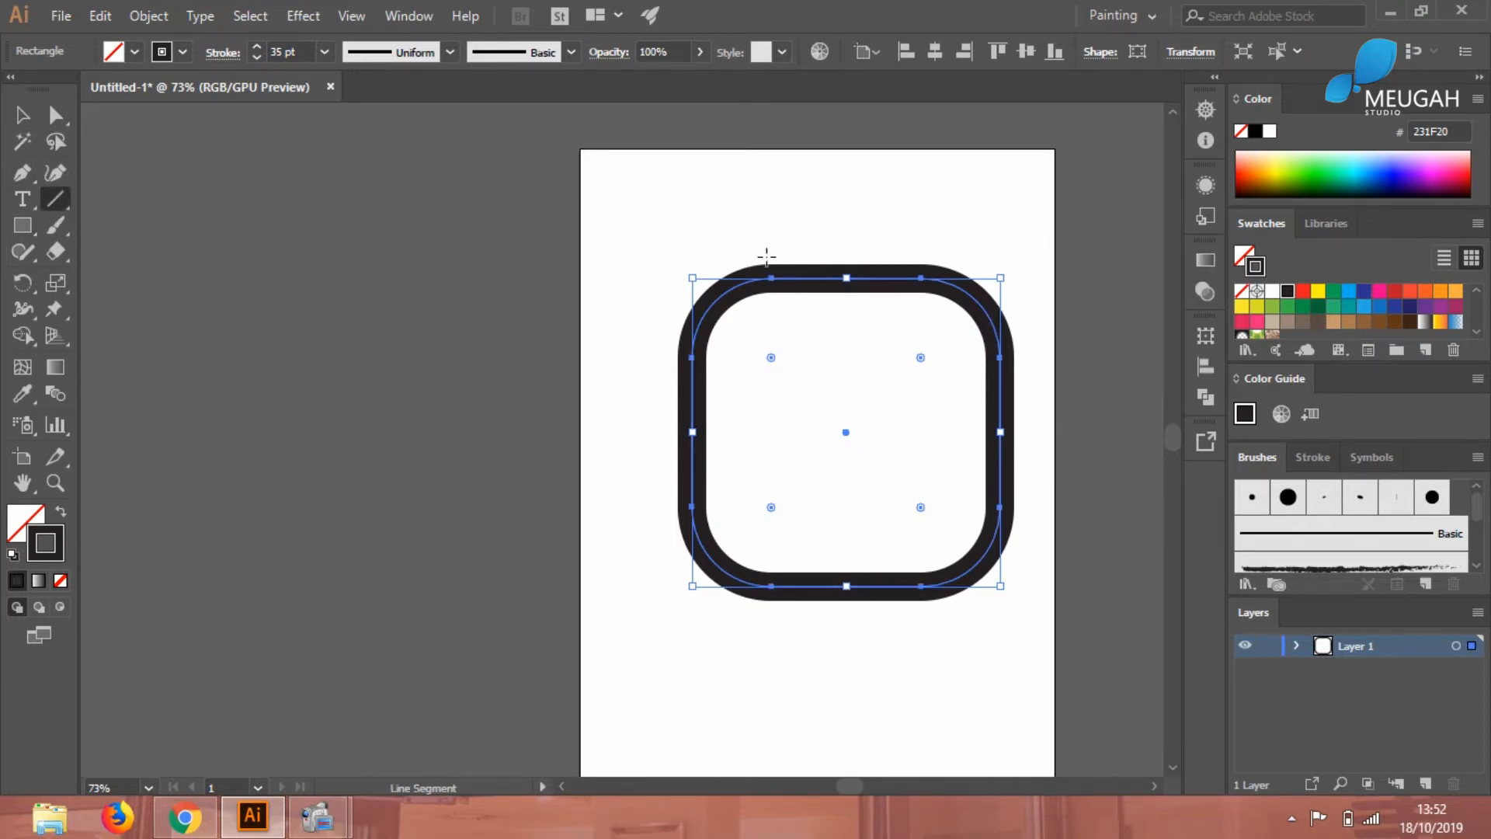
left_click(22, 116)
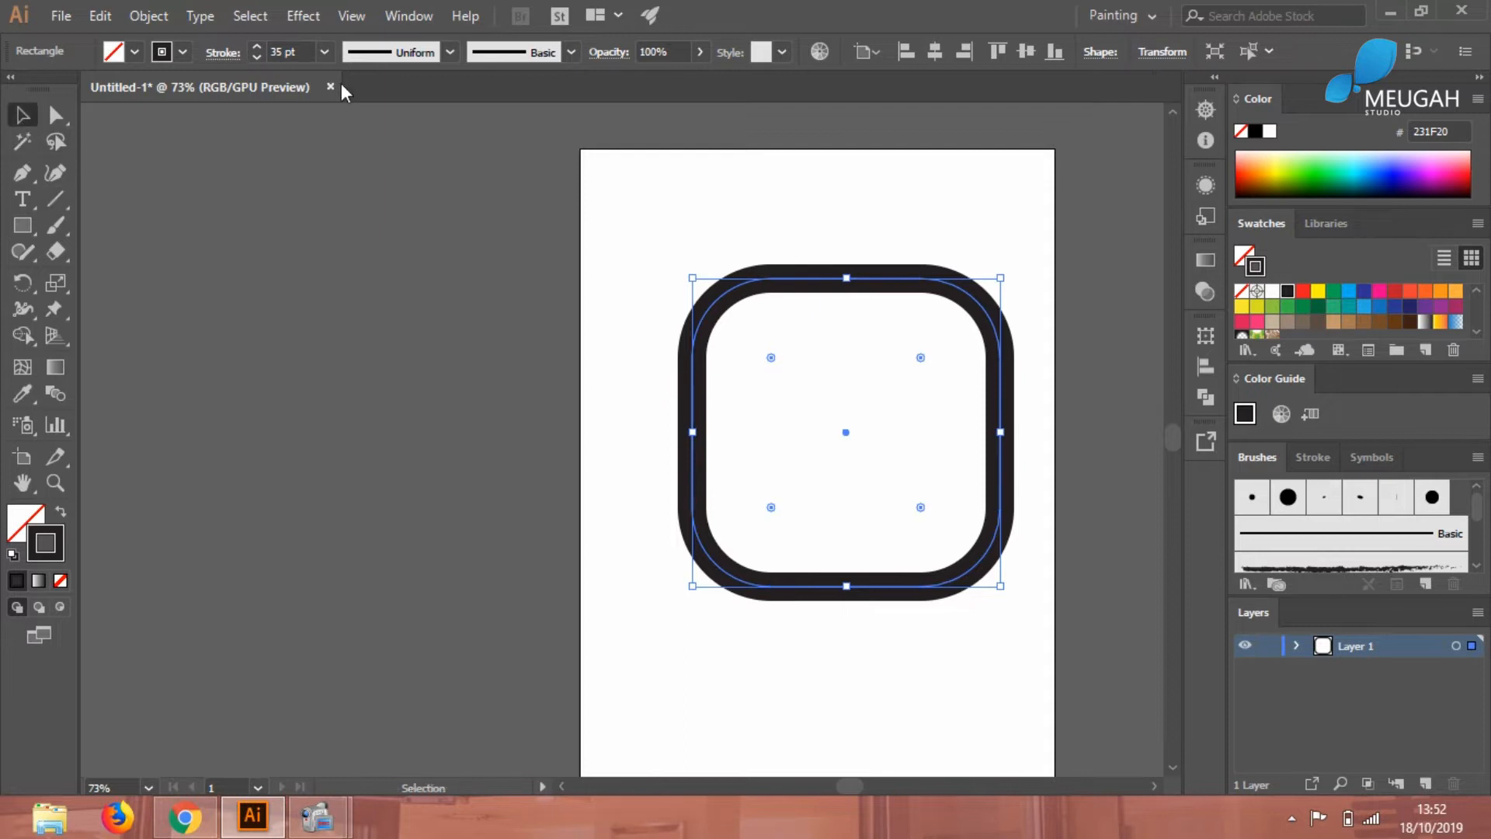
left_click(148, 16)
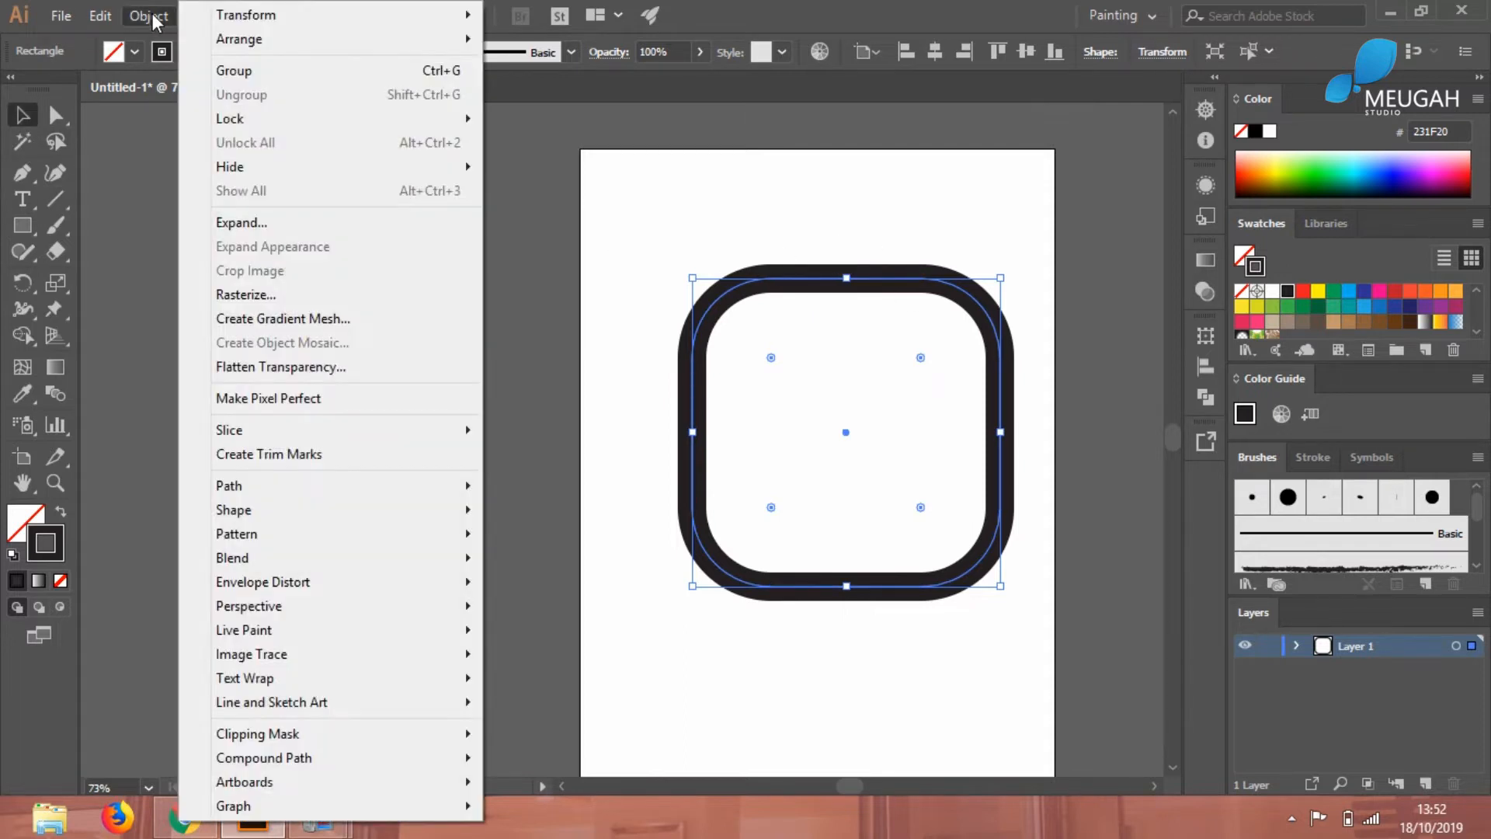
left_click(257, 223)
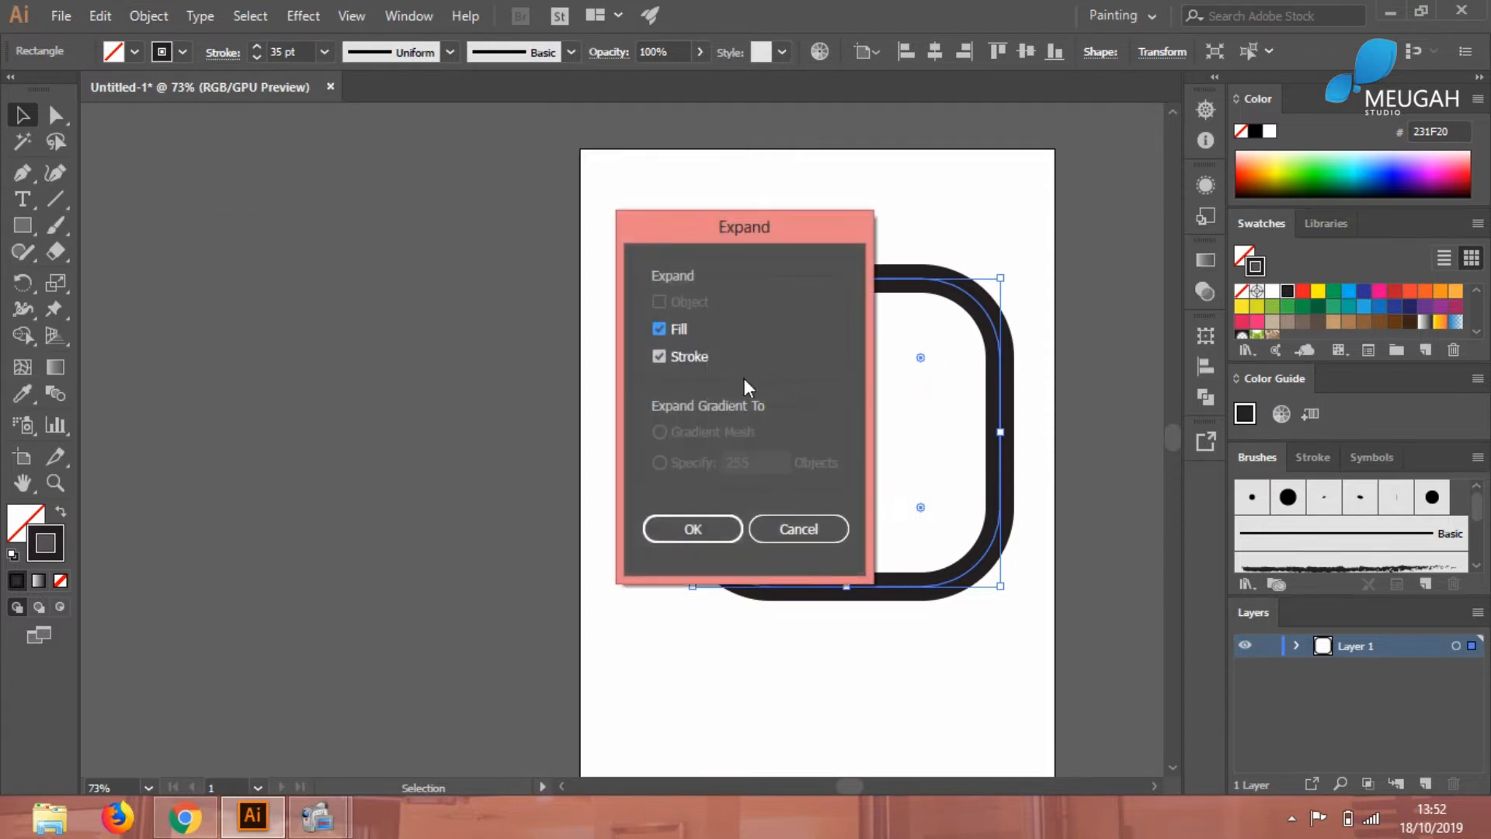
left_click(714, 525)
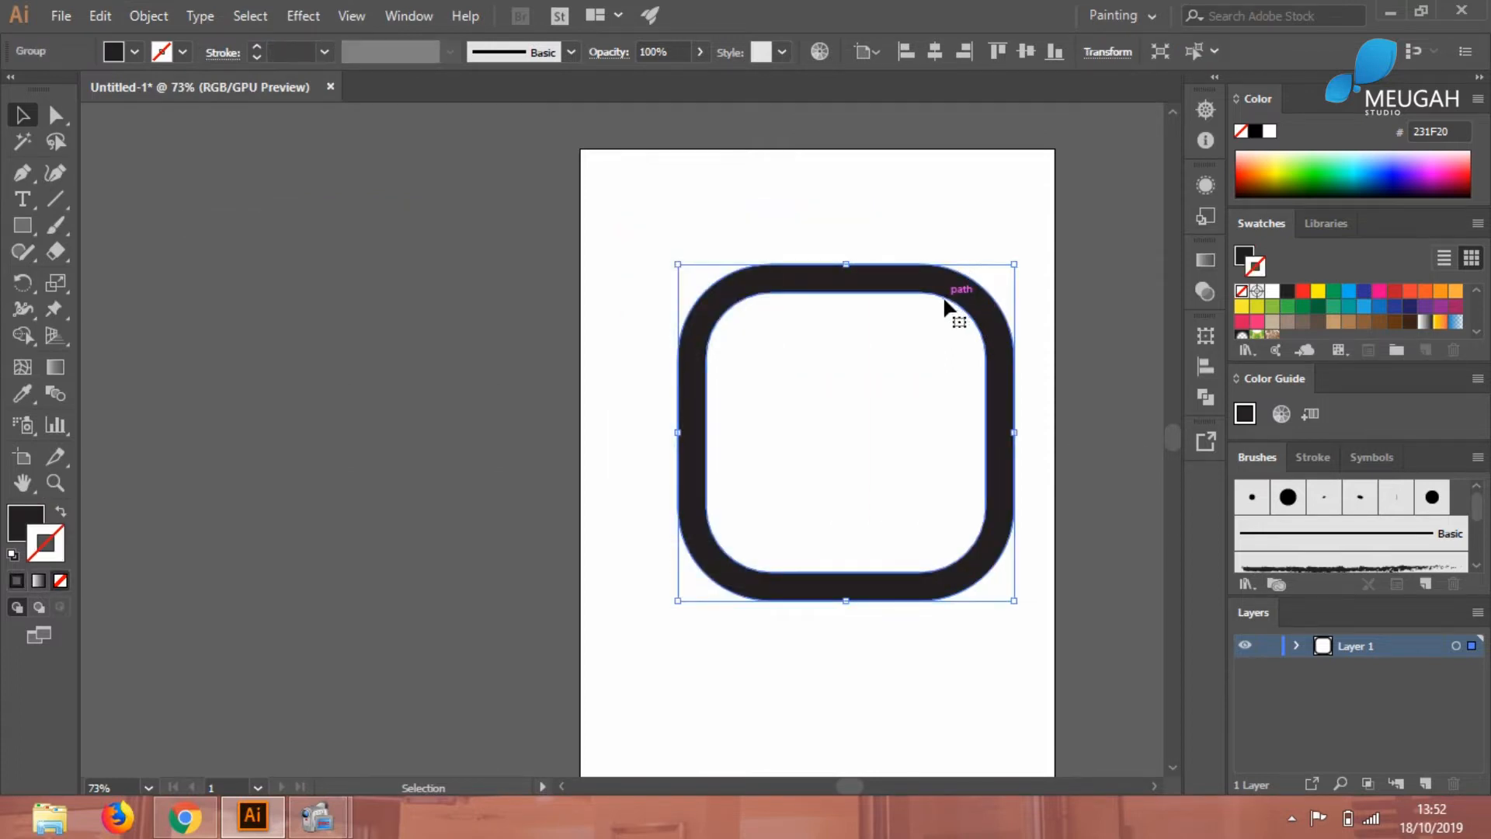
Ungroup the expanded rounded frame and shift it slightly down and to the left on the artboard
right_click(918, 263)
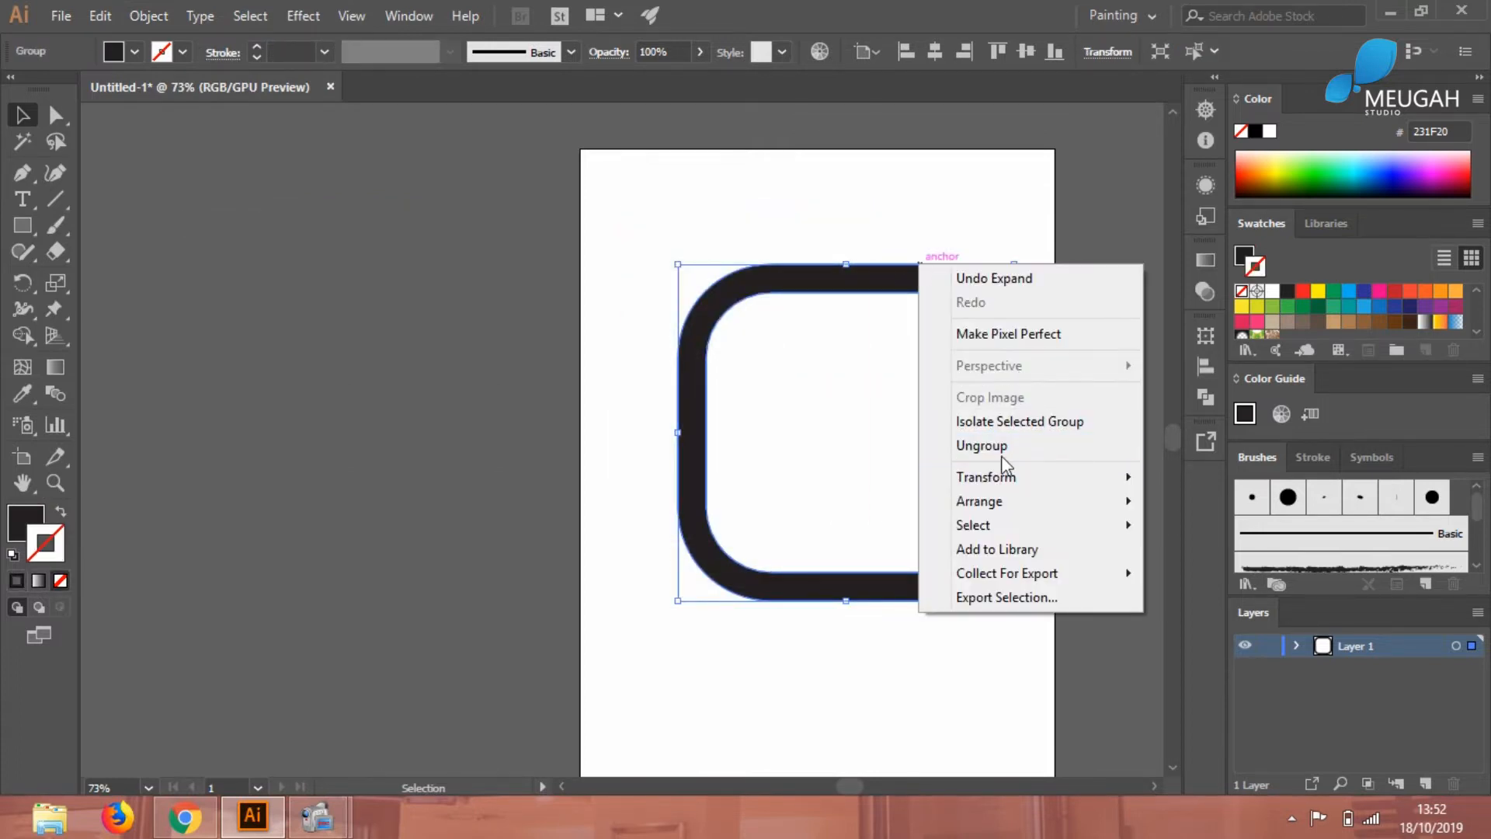
left_click(944, 445)
mouse_move(932, 297)
left_mouse_down()
mouse_move(899, 352)
mouse_move(952, 300)
left_mouse_up()
left_click(839, 356)
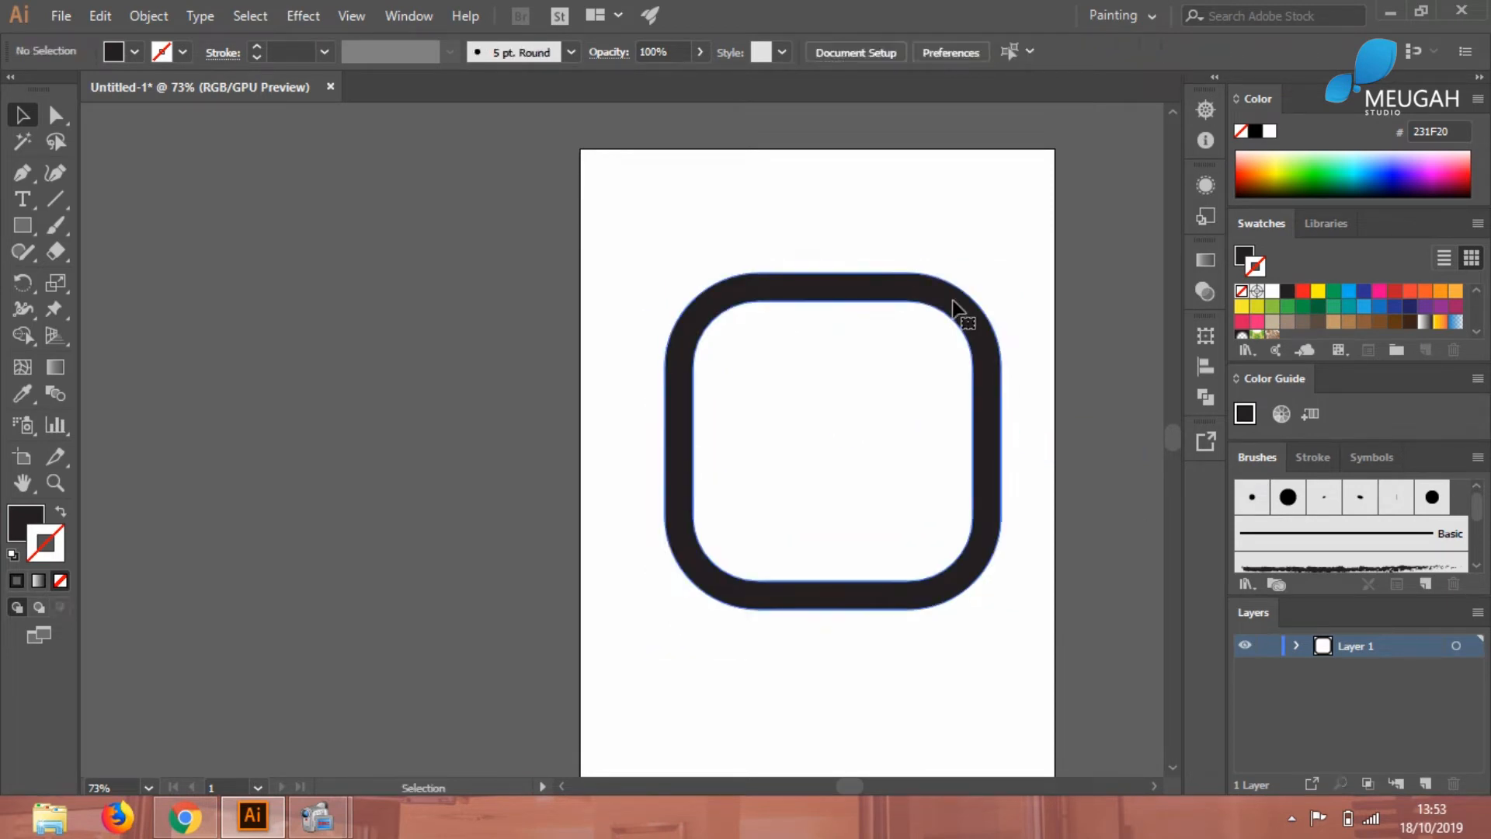
Draw a diagonal line from the frame's upper-left curve down past its lower-right side with the Line Segment tool
left_click(55, 199)
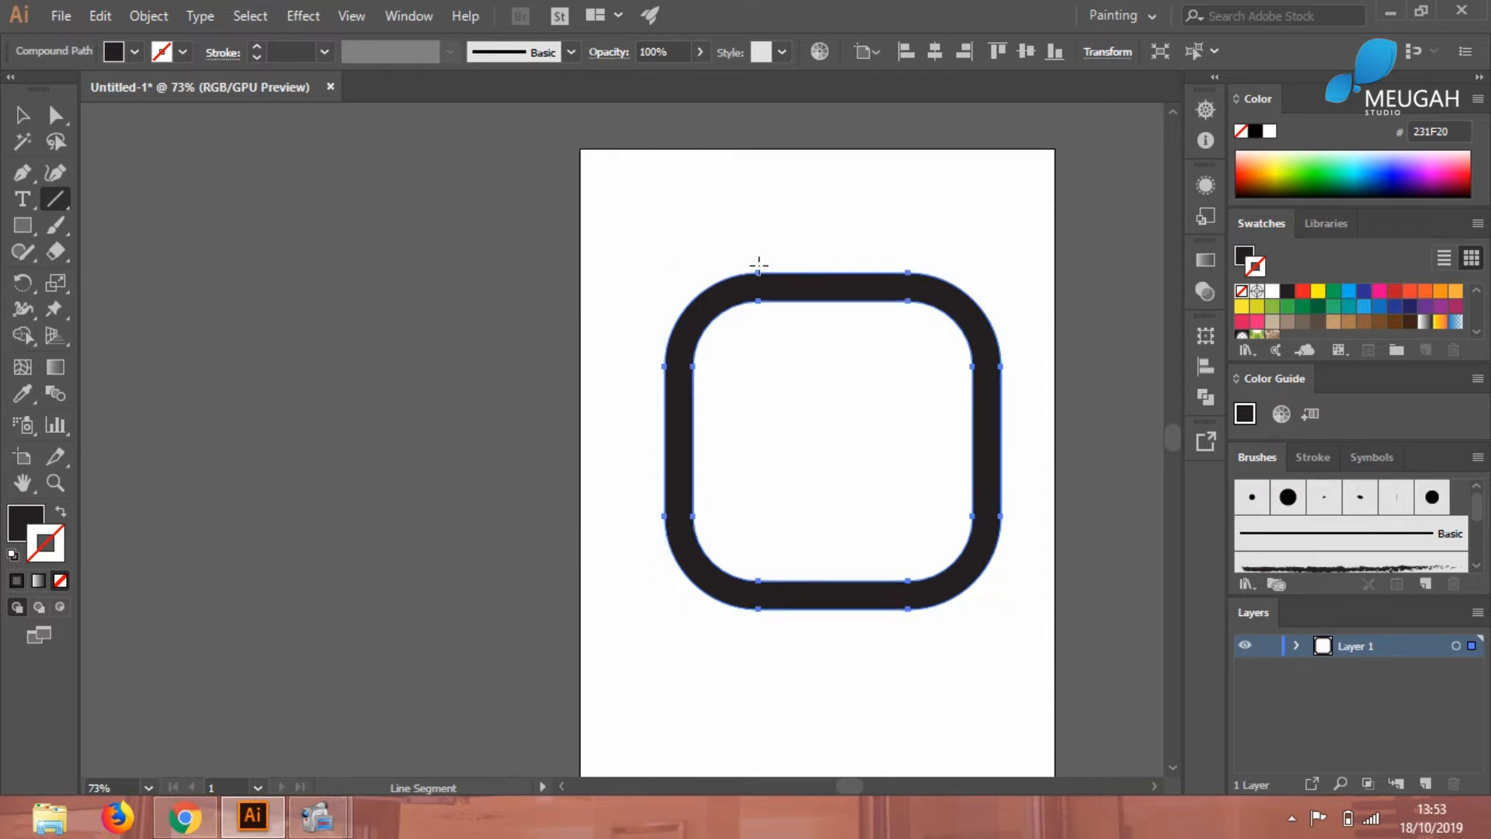
left_click_drag(754, 268, 1030, 559)
key("alt")
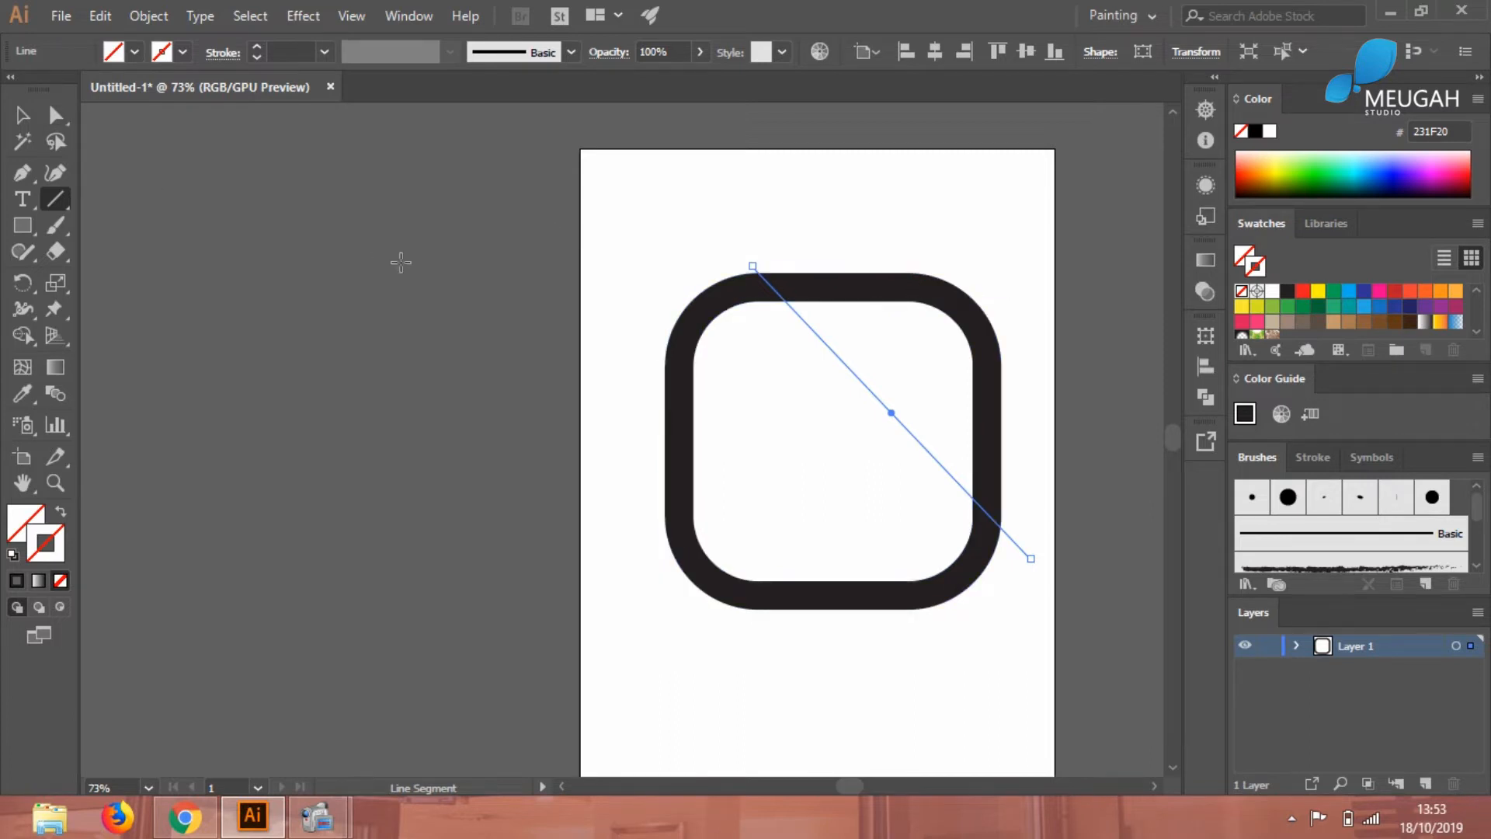
key("h")
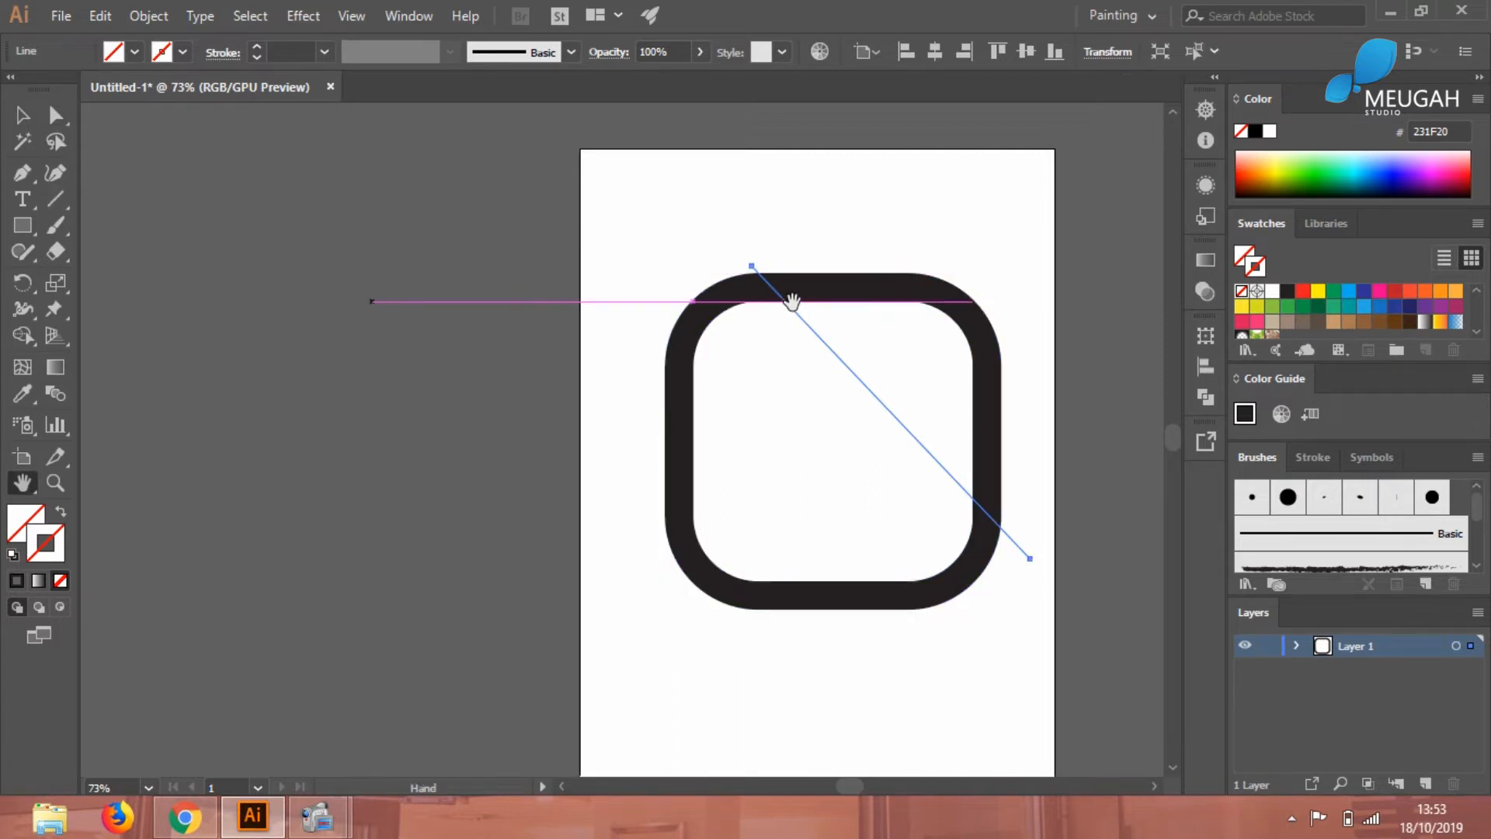
left_click(22, 115)
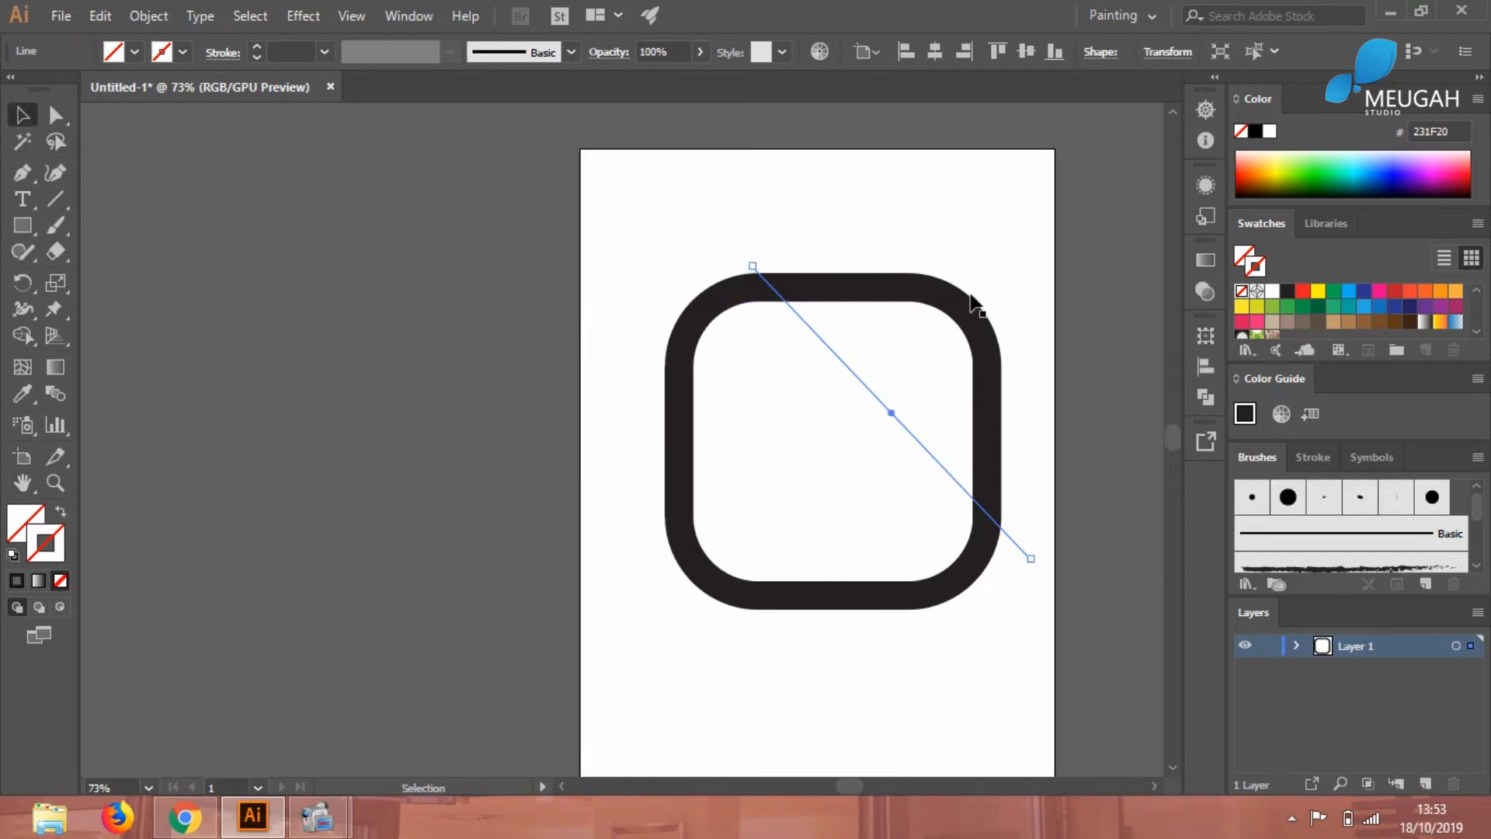
Select the diagonal line together with the rounded frame and split them with Pathfinder Divide
left_click(885, 303)
left_click(827, 339)
left_click(828, 346)
left_click(914, 306, "shift")
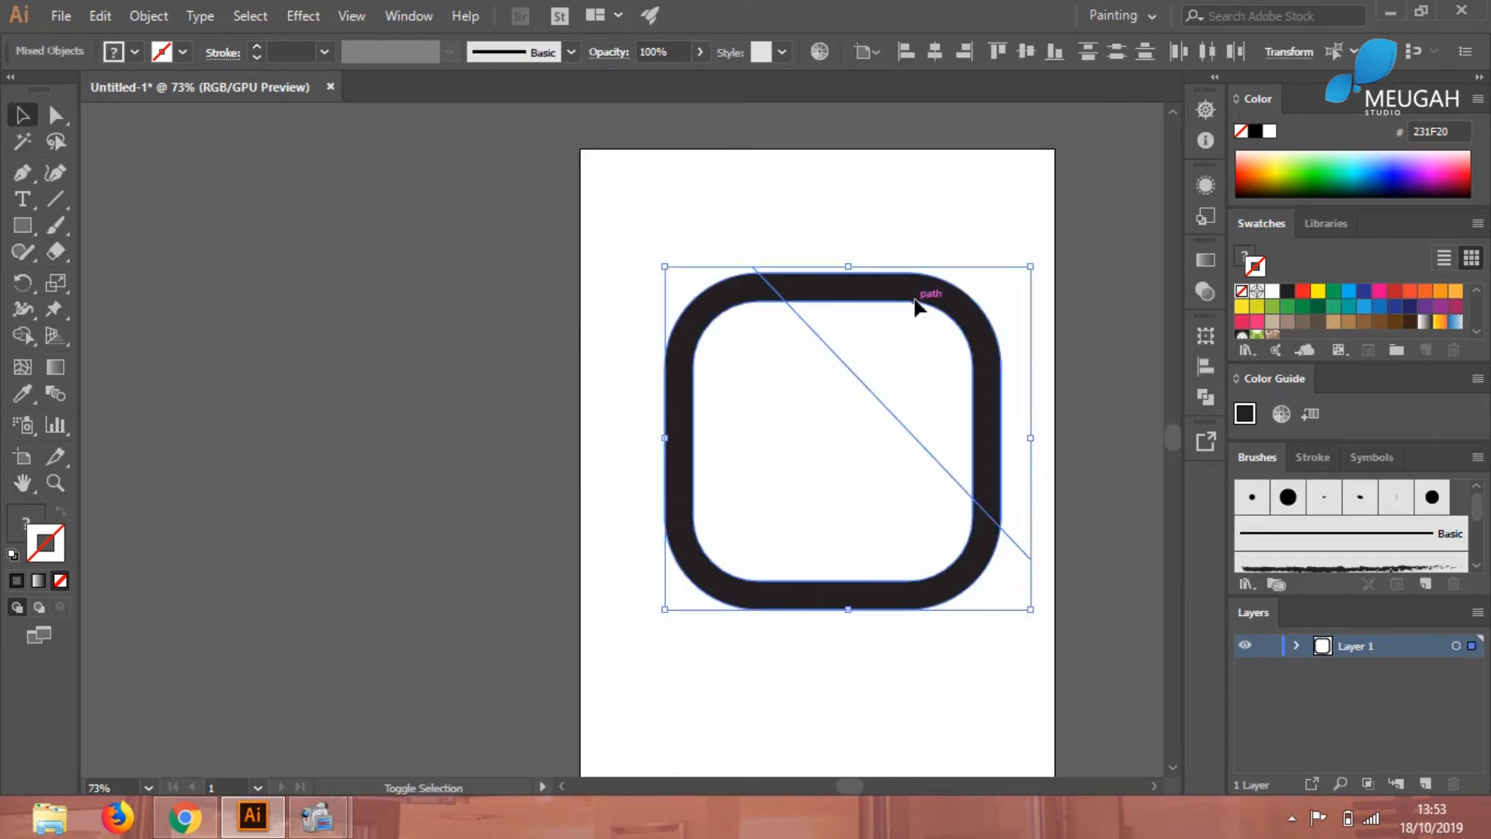
left_click(855, 376)
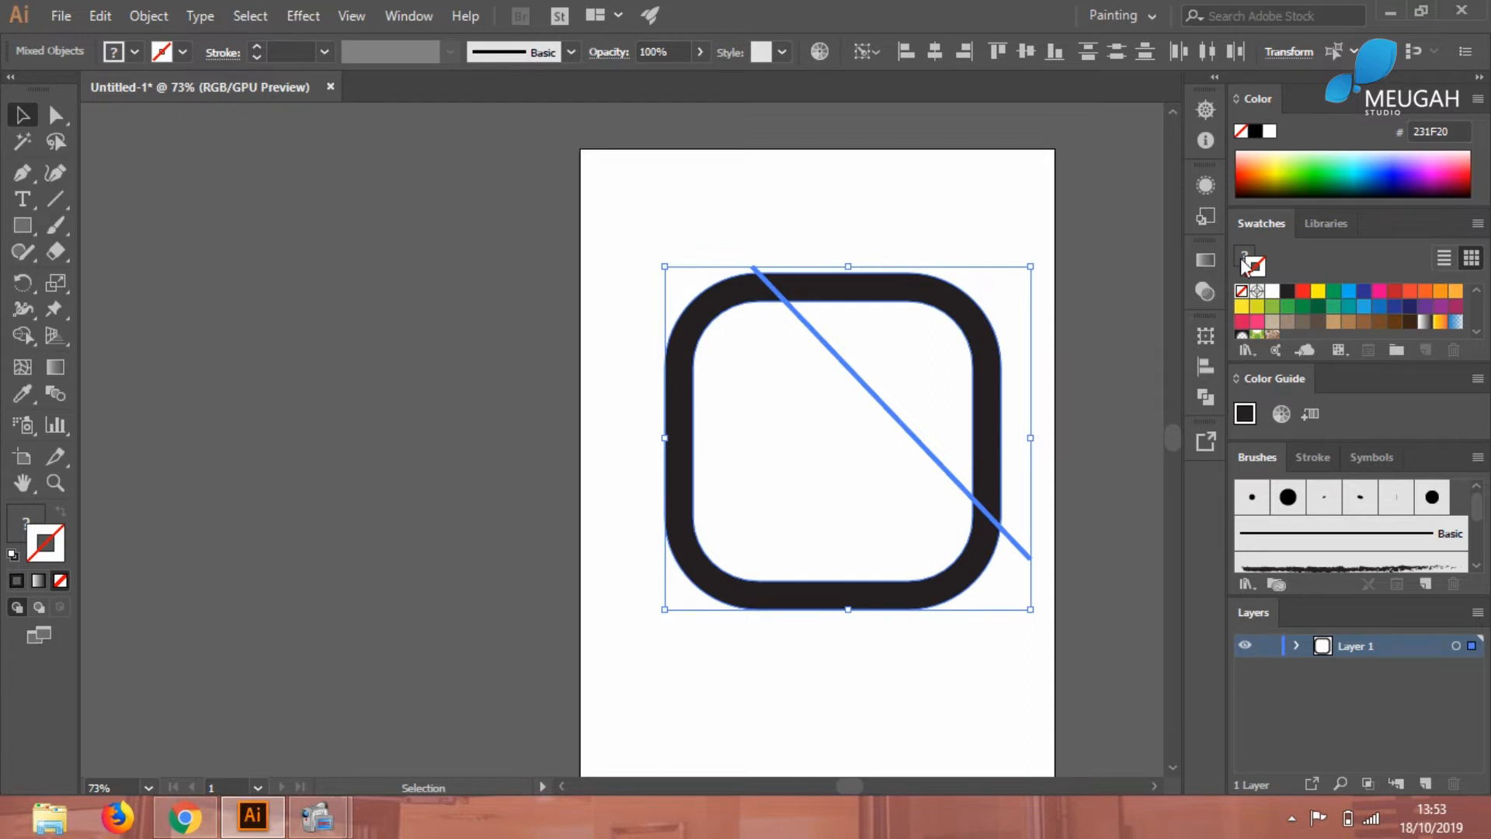
left_click(1206, 395)
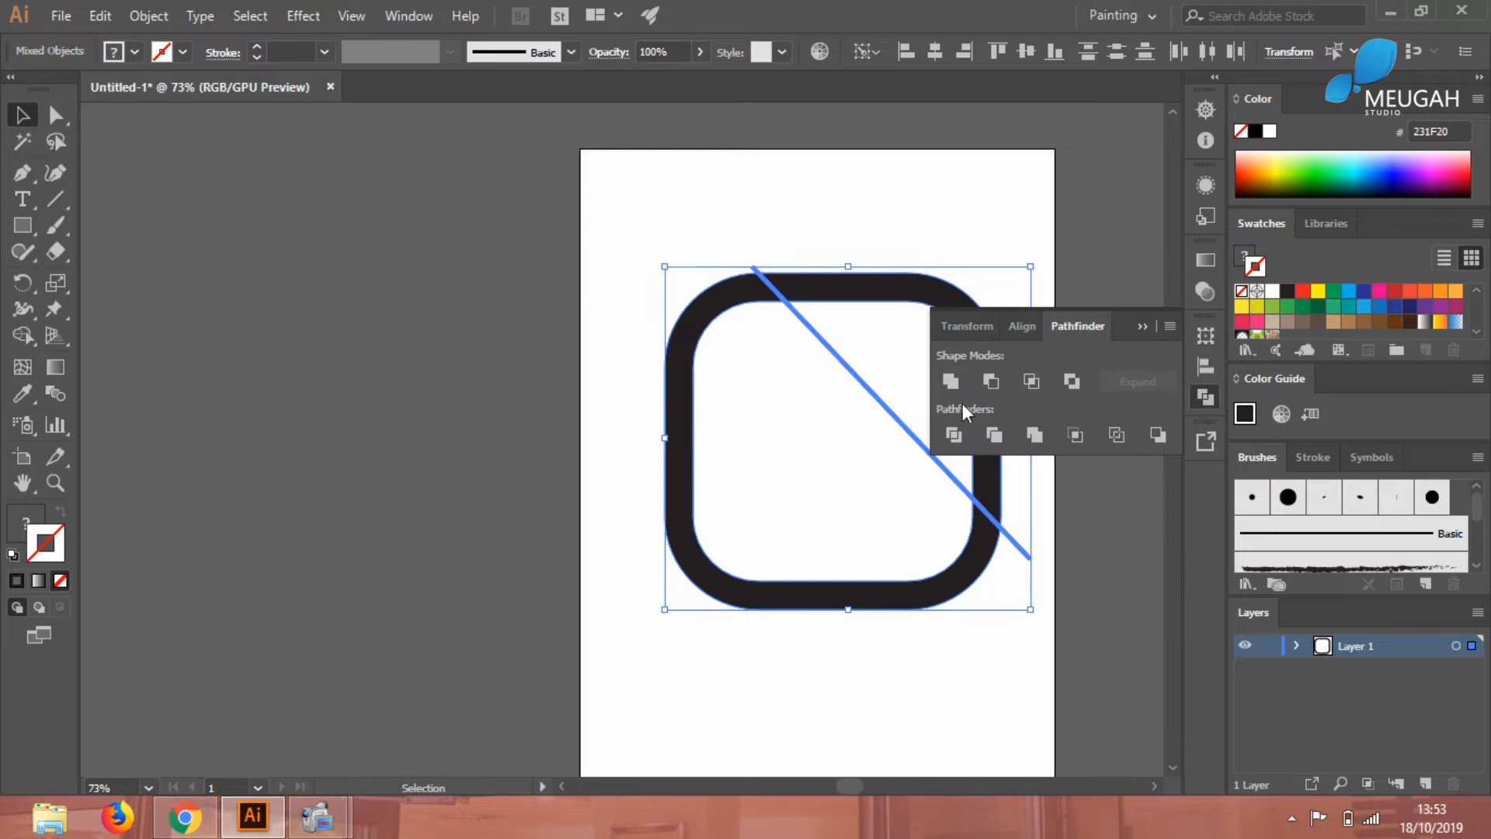
left_click(952, 434)
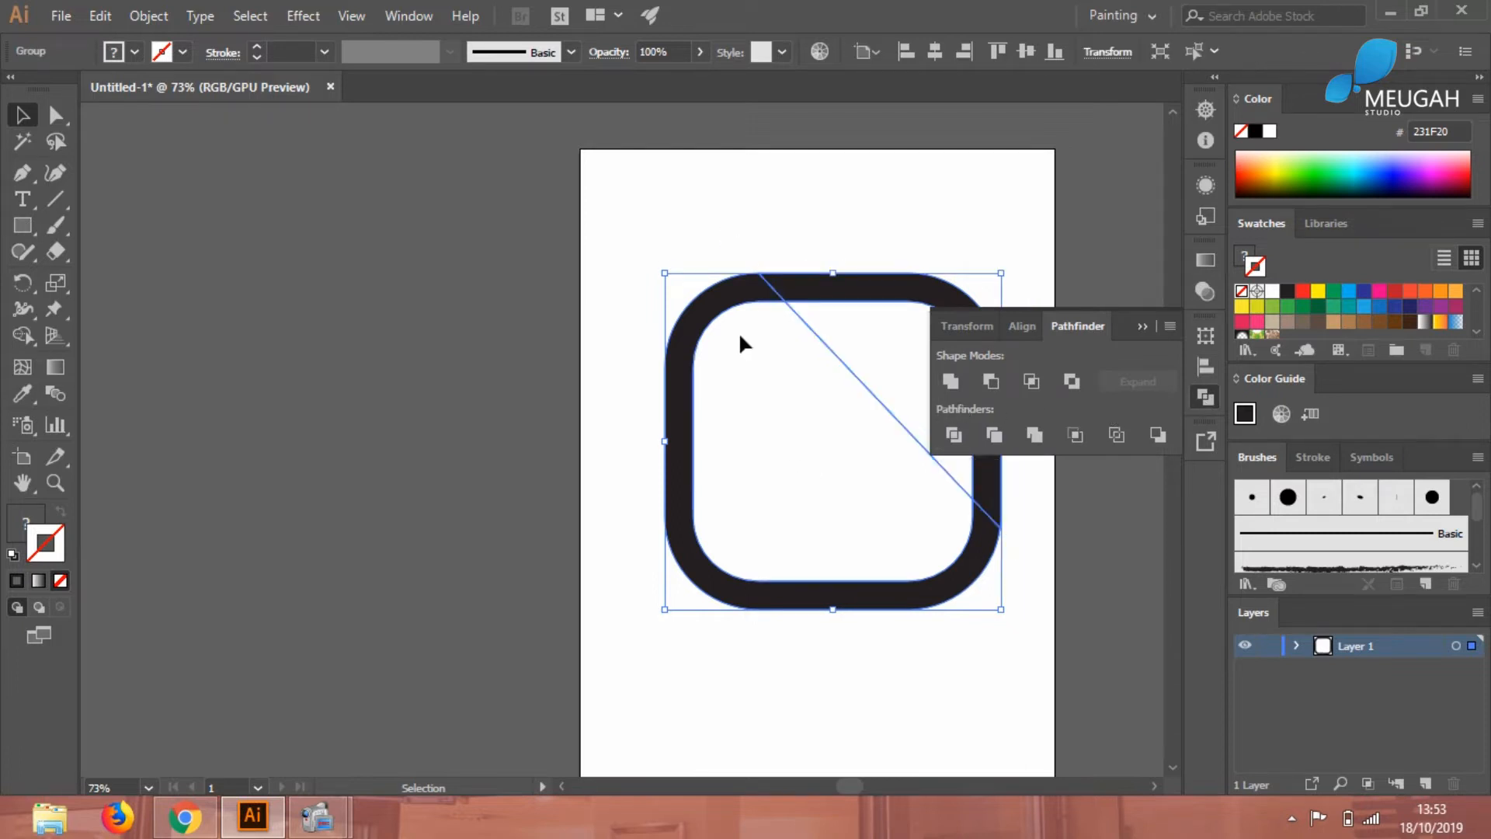
Ungroup the divided pieces and delete the frame's lower-left part, keeping only the upper-right corner piece
left_click(922, 256)
left_click(734, 305)
right_click(735, 305)
left_click(808, 481)
left_click(739, 221)
left_click(747, 298)
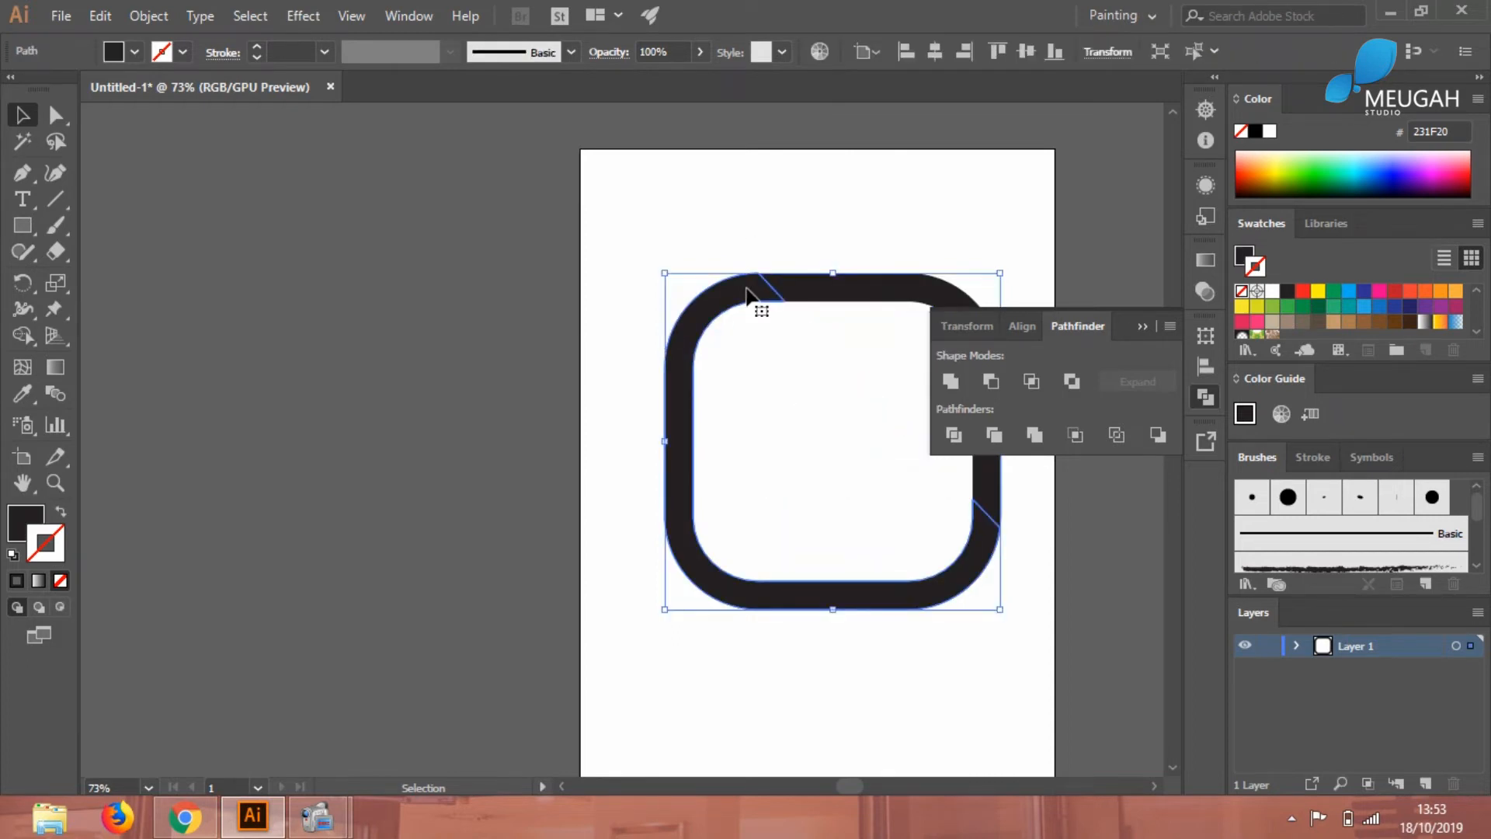
key("Delete")
left_click(802, 298)
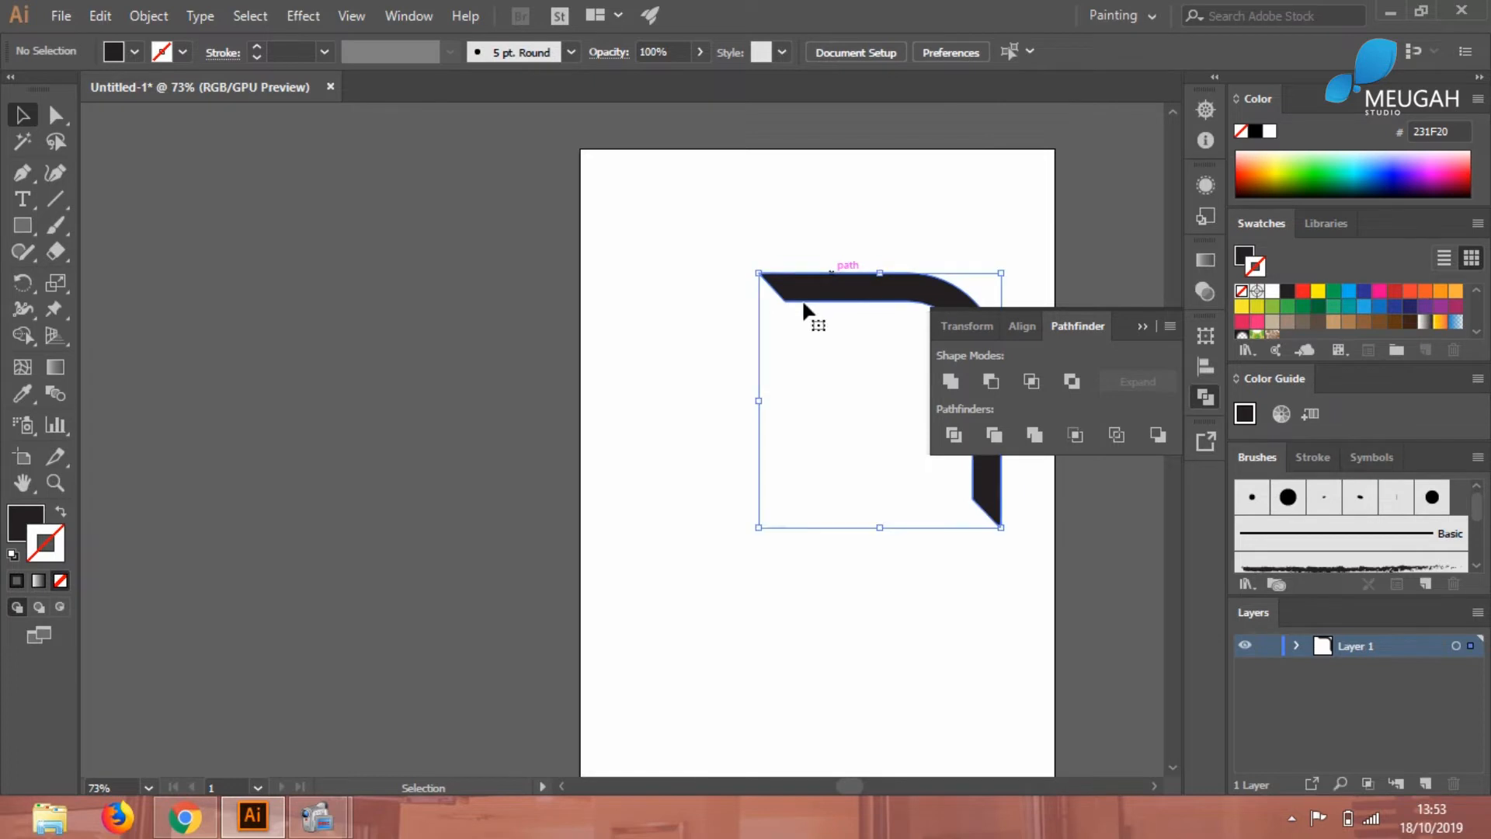
left_click(800, 320)
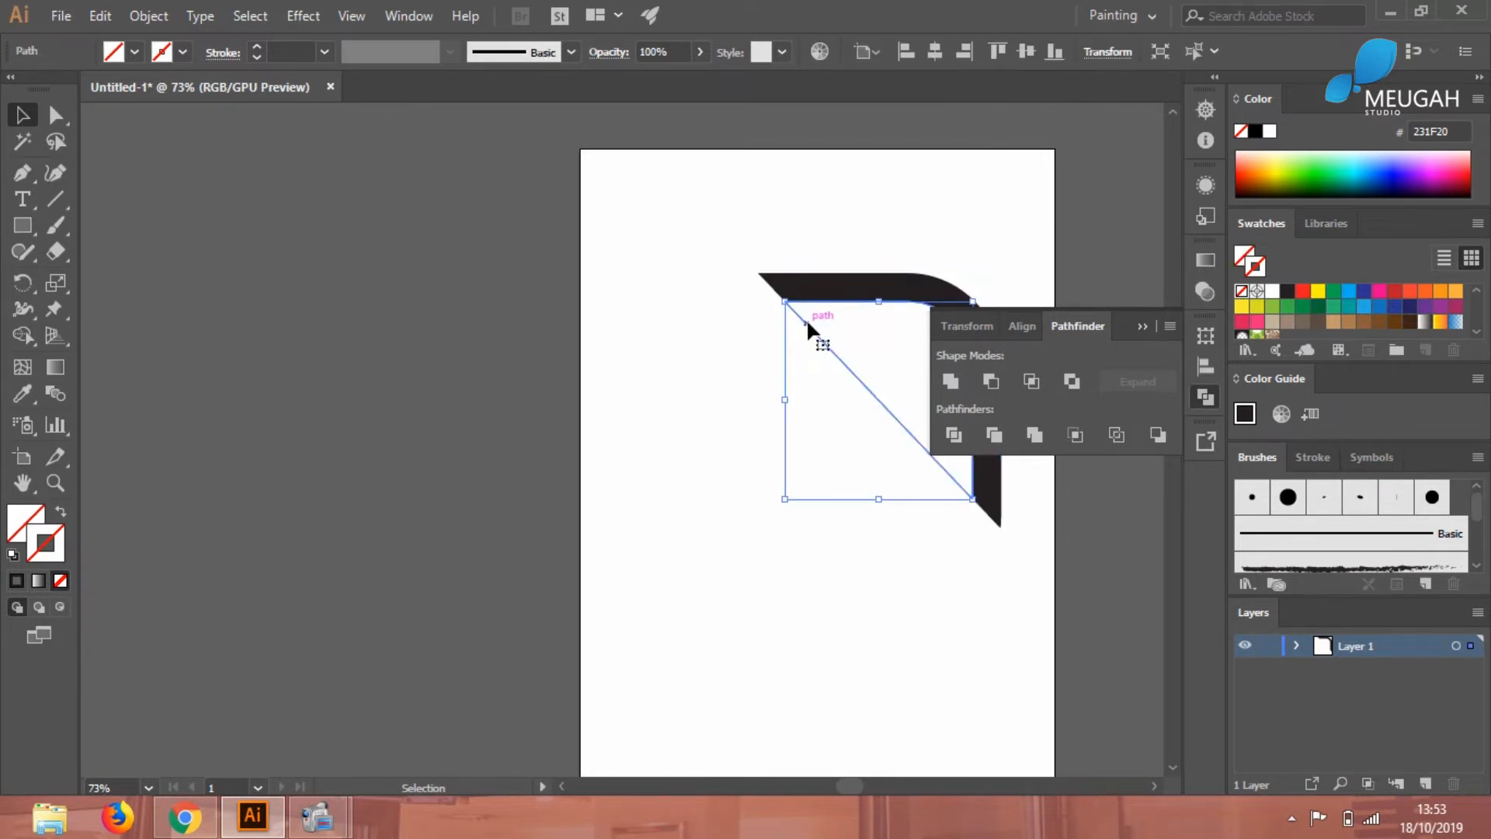
left_click(1205, 397)
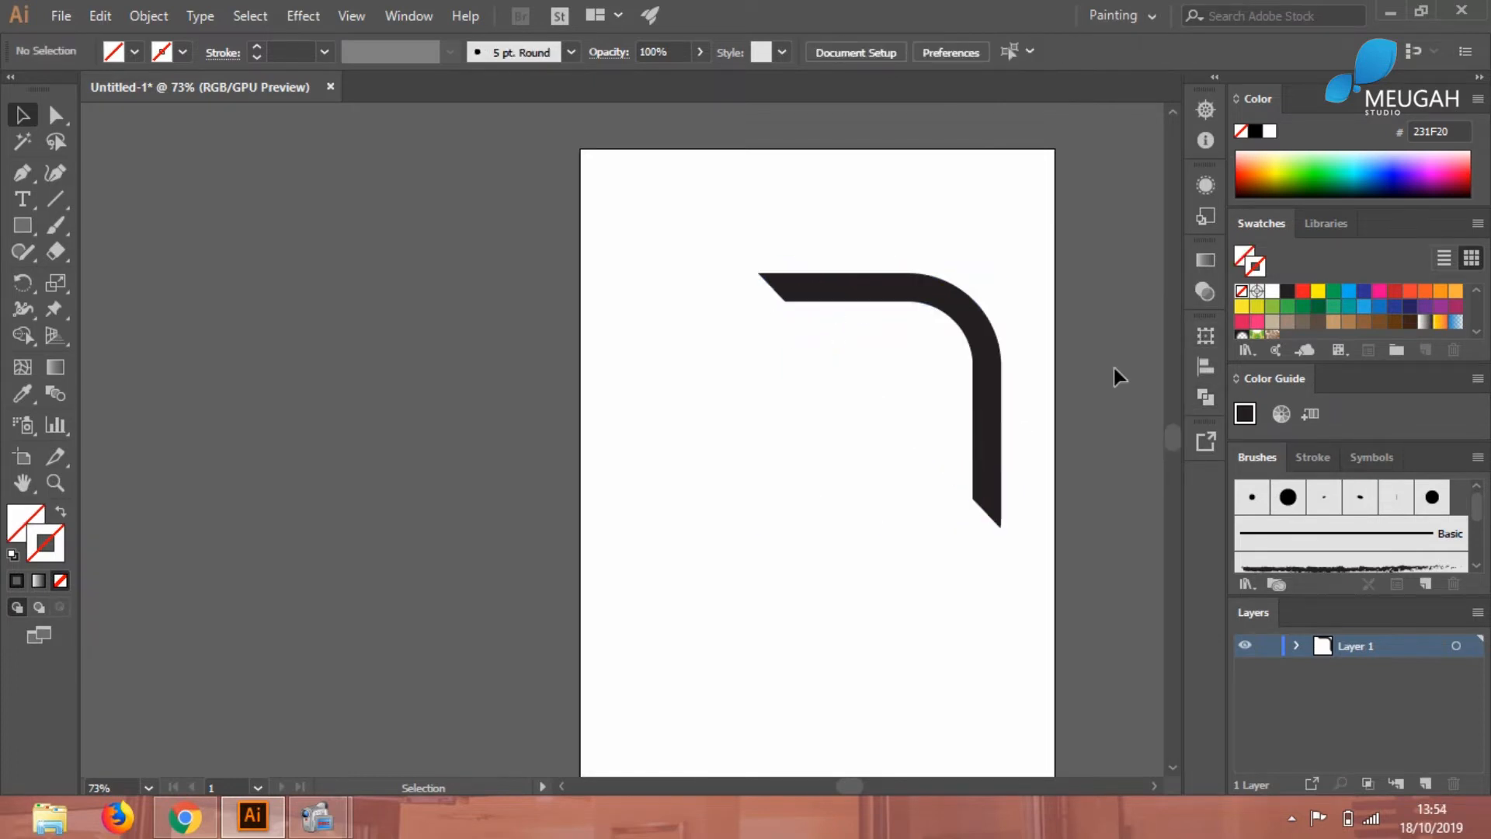
Draw a vertical line down from the slanted upper-left end of the corner piece and give it a 35 pt stroke
left_click(56, 200)
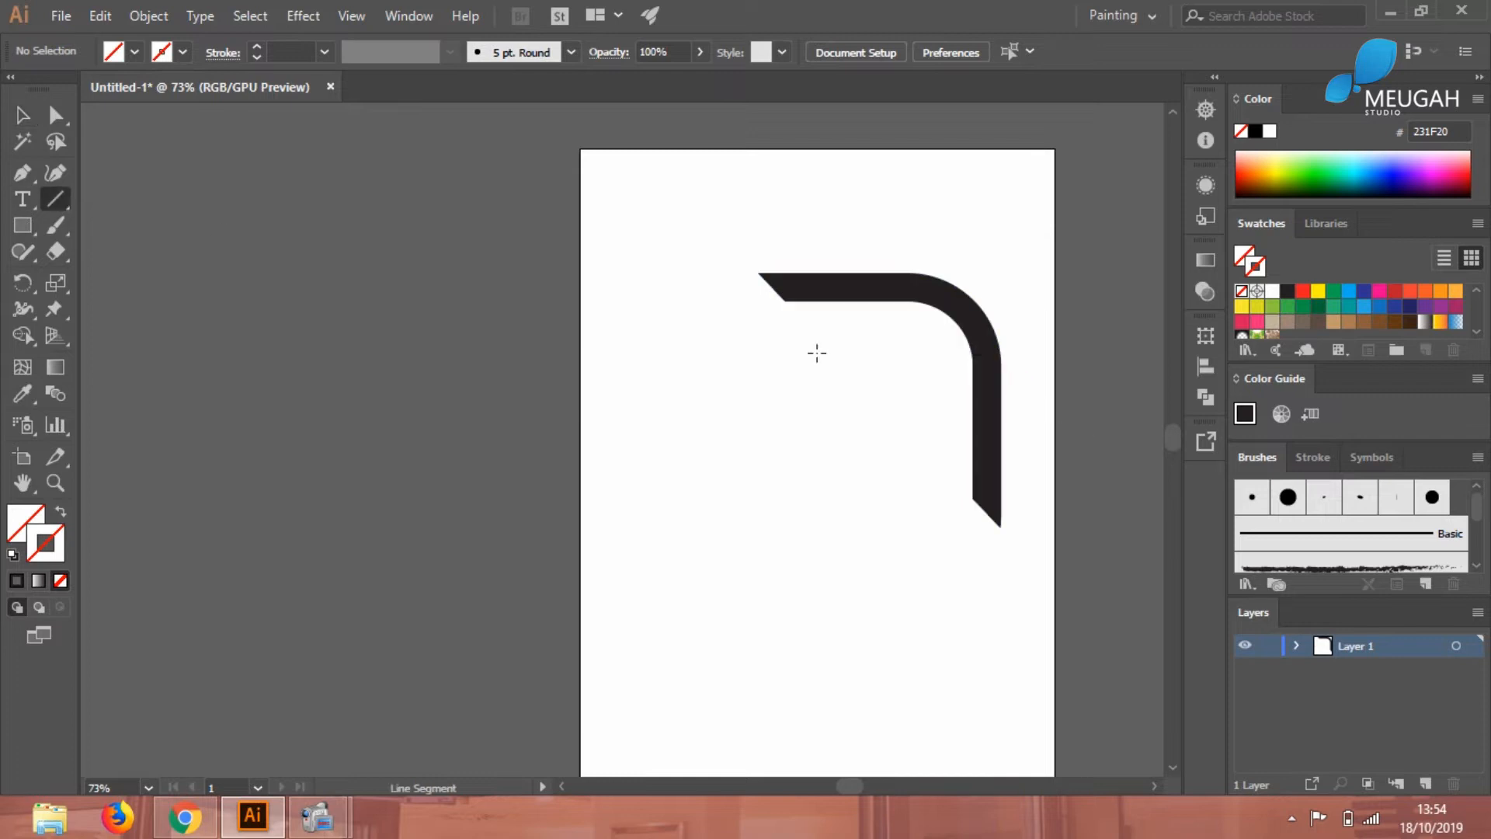
left_click_drag(768, 288, 786, 429)
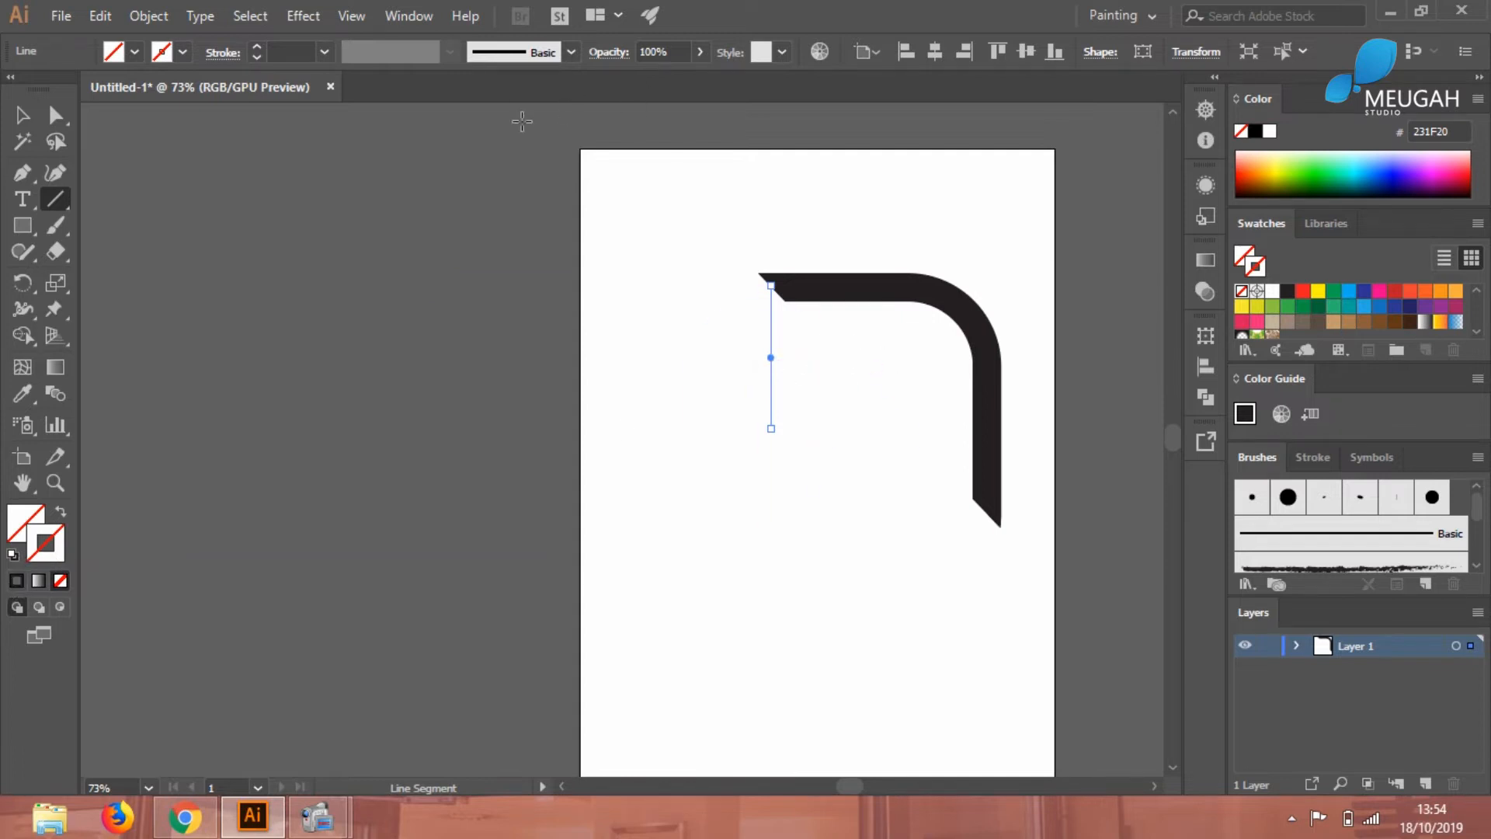
left_click(296, 52)
type("4")
key("Return")
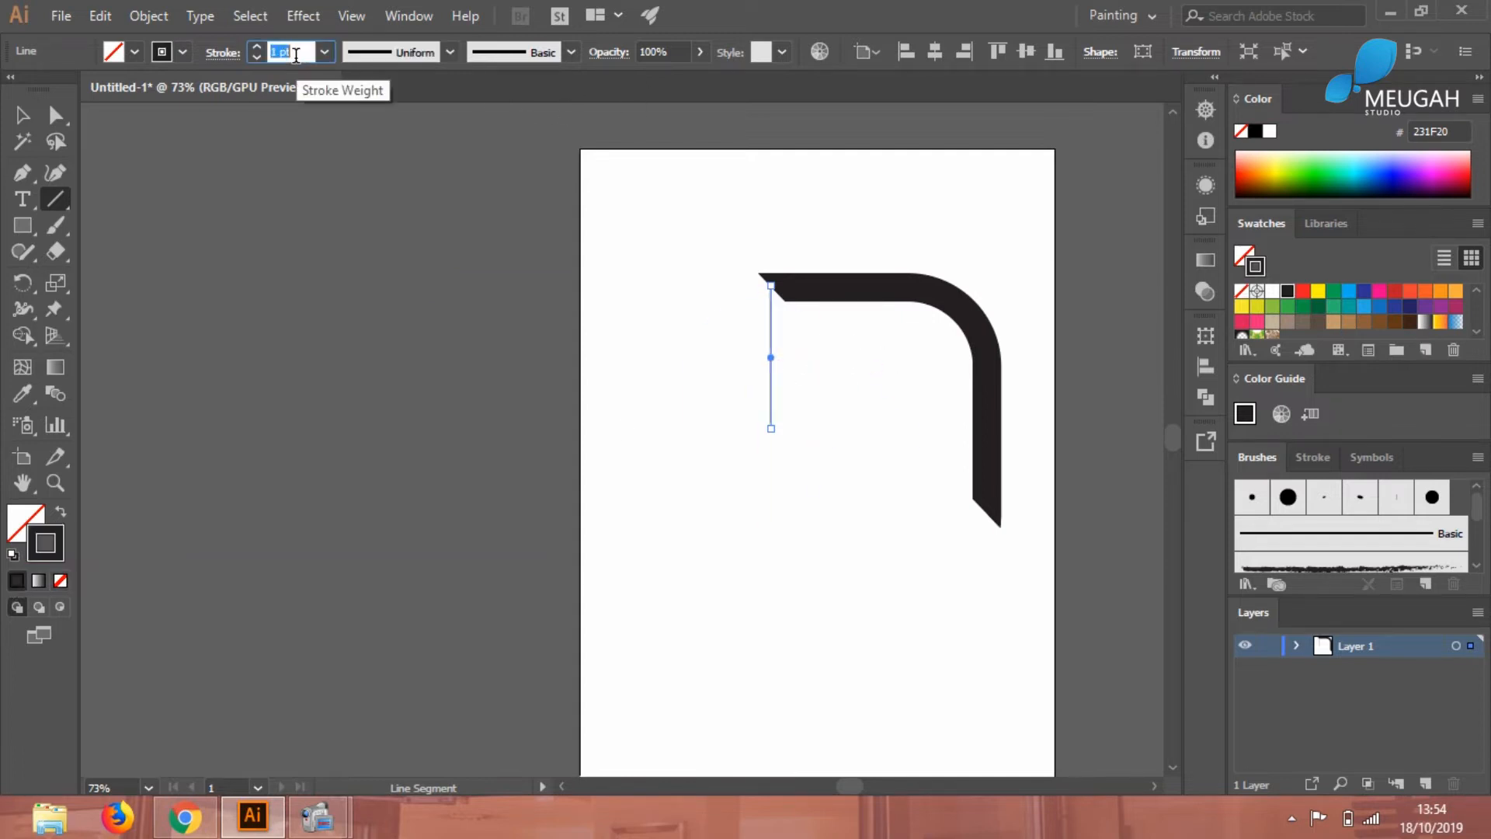
scroll(296, 52, "up", 20)
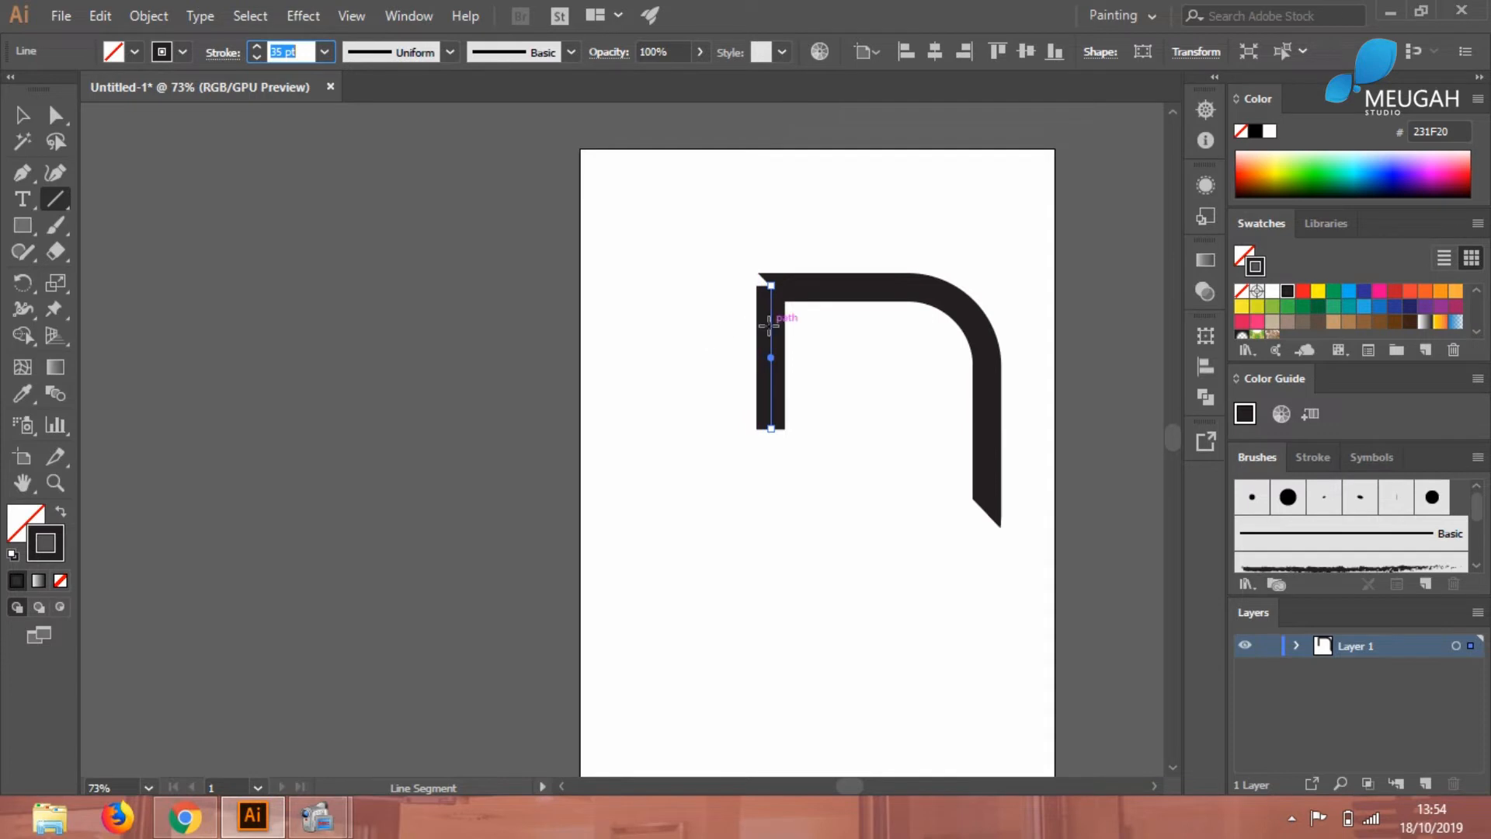
Expand the fill and stroke of the thick vertical line into a solid bar
left_click(148, 16)
left_click(225, 226)
left_click(684, 527)
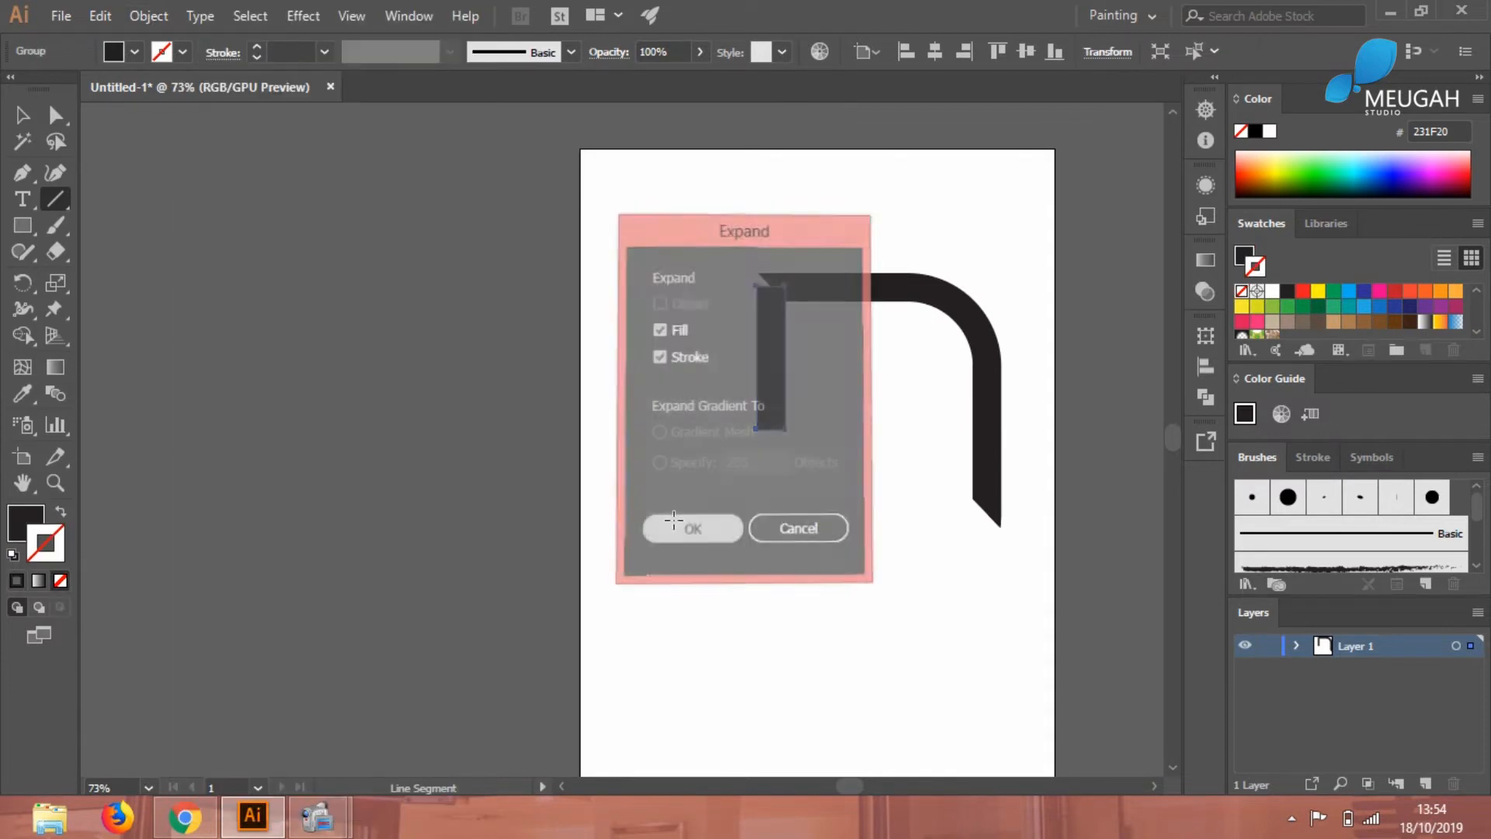
Select the bar and the curved piece and align them so their upper-left corners coincide
left_click(22, 115)
left_click(871, 294, "shift")
left_click(871, 294, "shift")
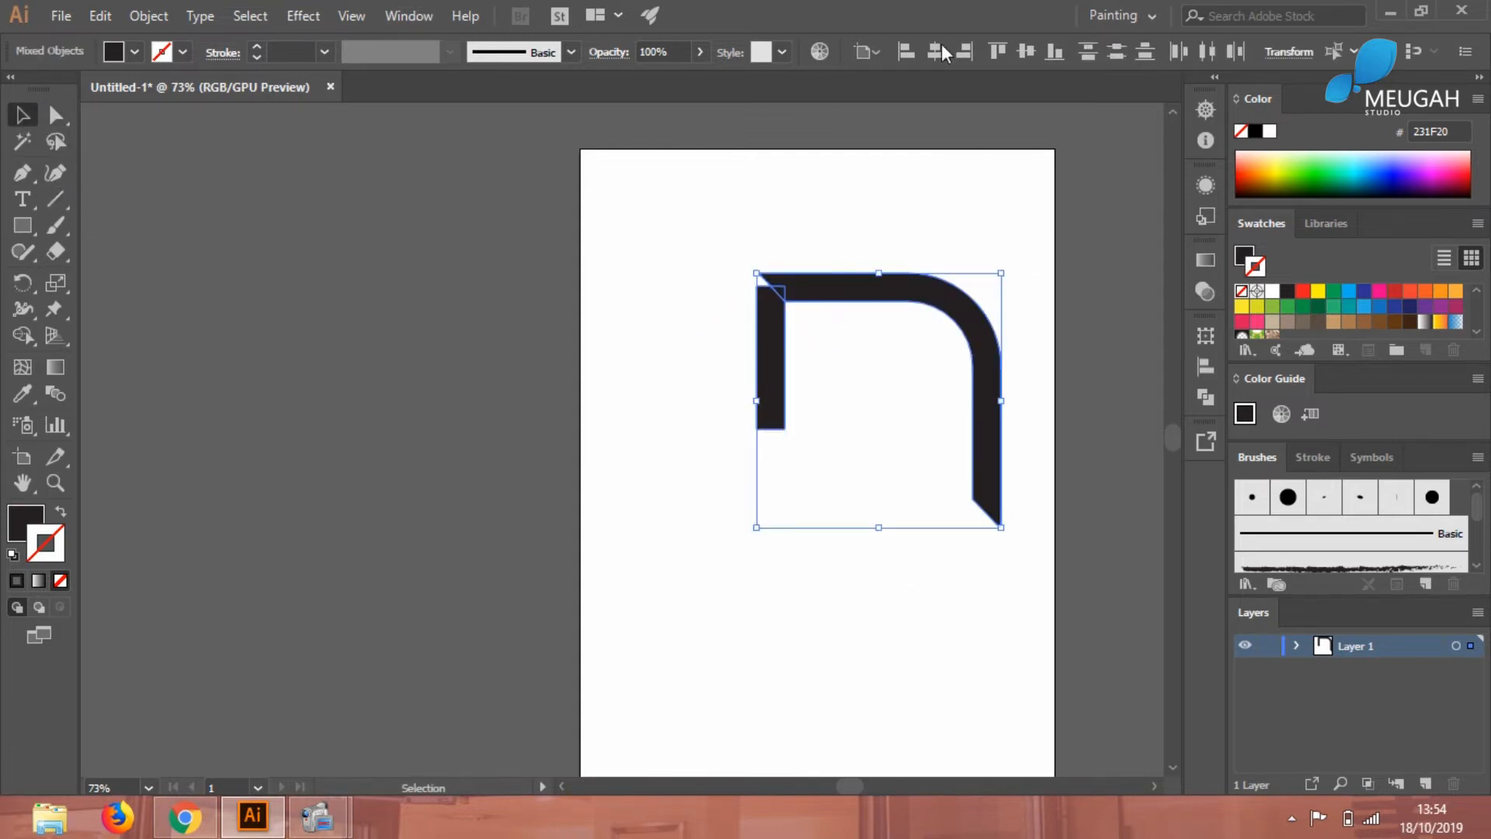
left_click(935, 53)
left_click(735, 305)
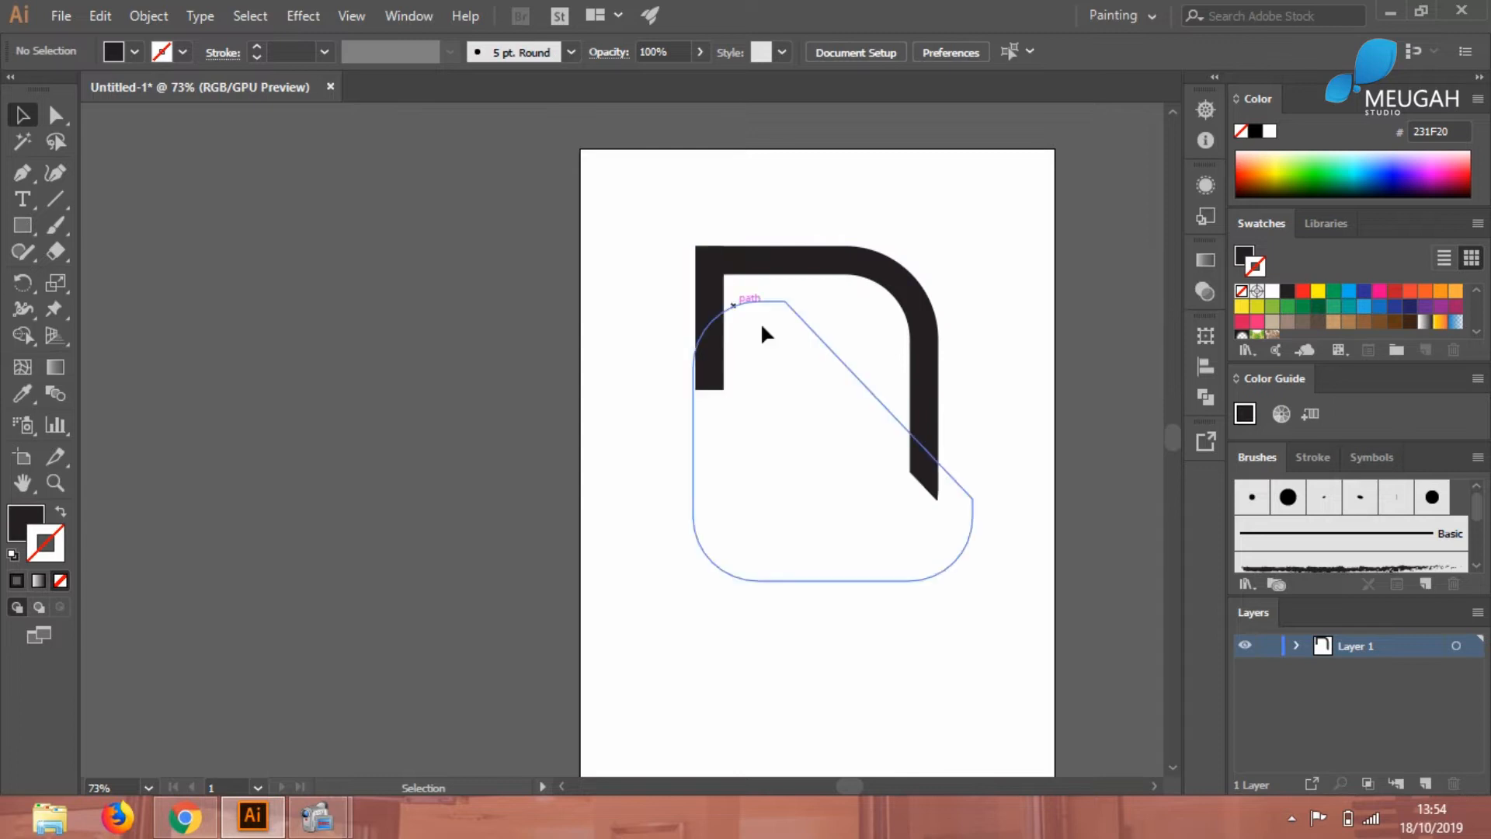
Draw a short diagonal line across the vertical bar's upper-left corner and divide the bar along it
left_click(716, 289)
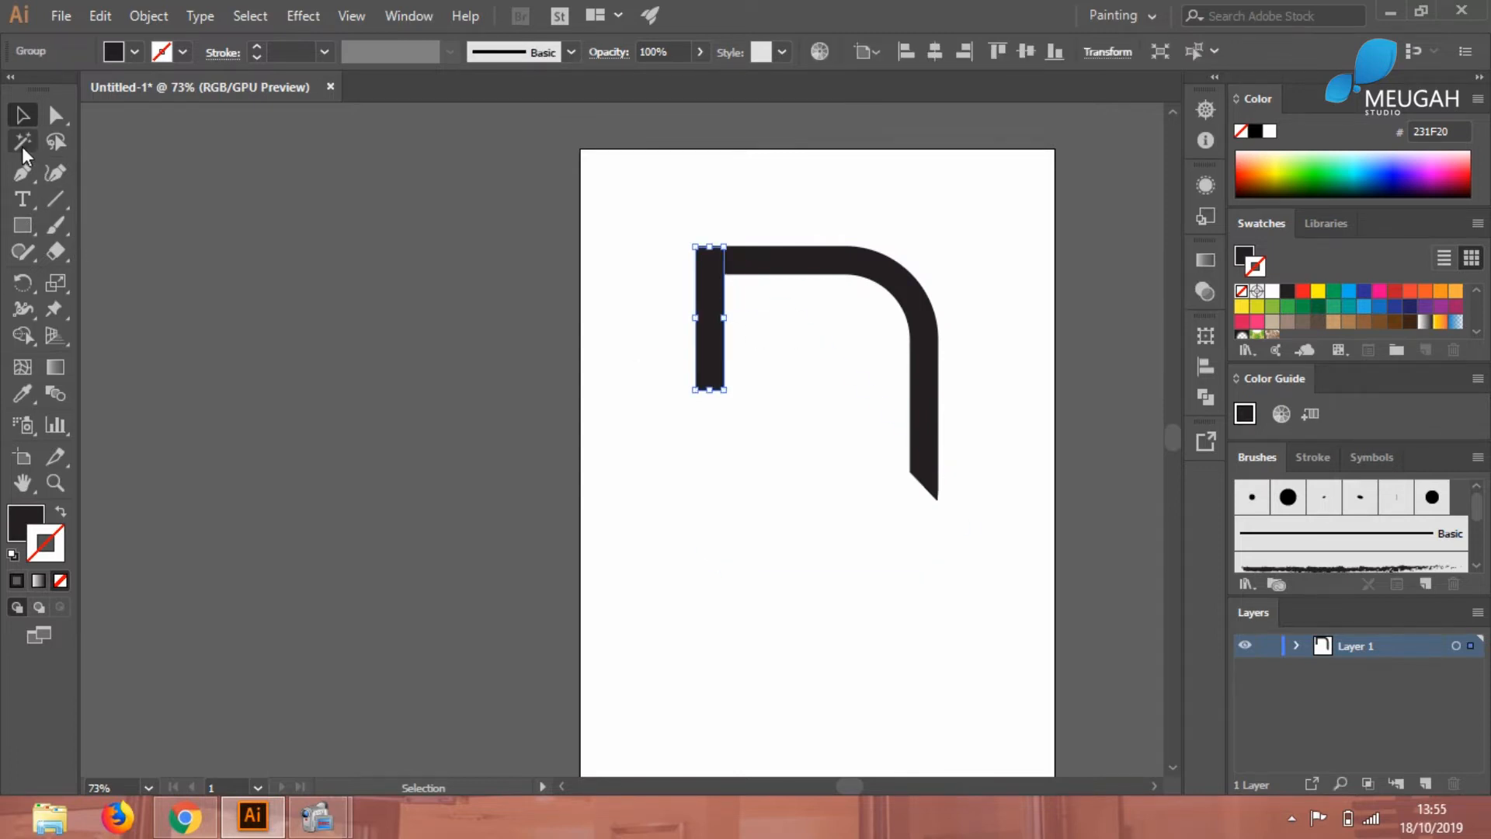
left_click(51, 204)
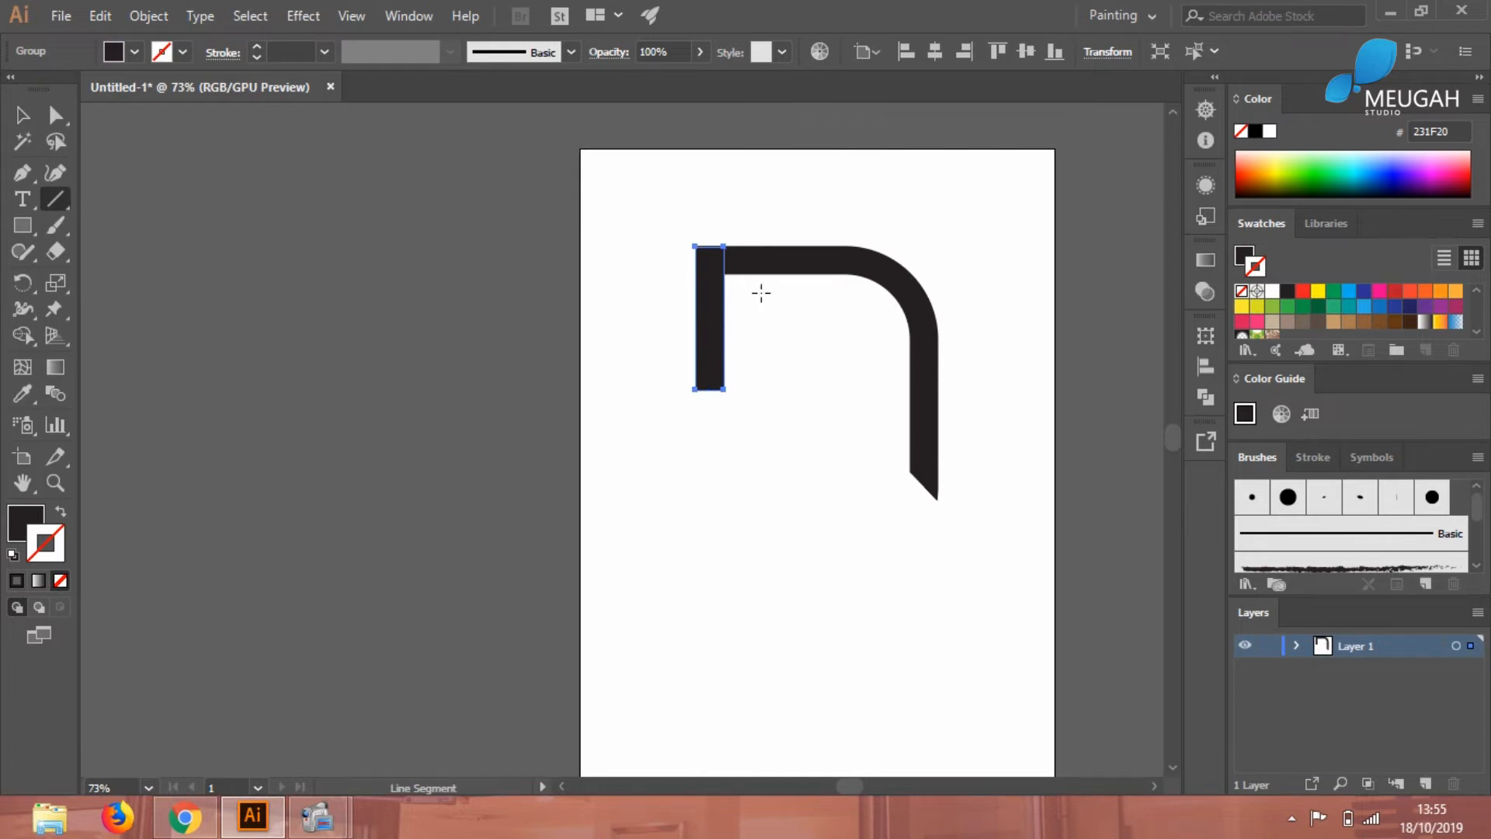
left_click_drag(694, 247, 734, 283)
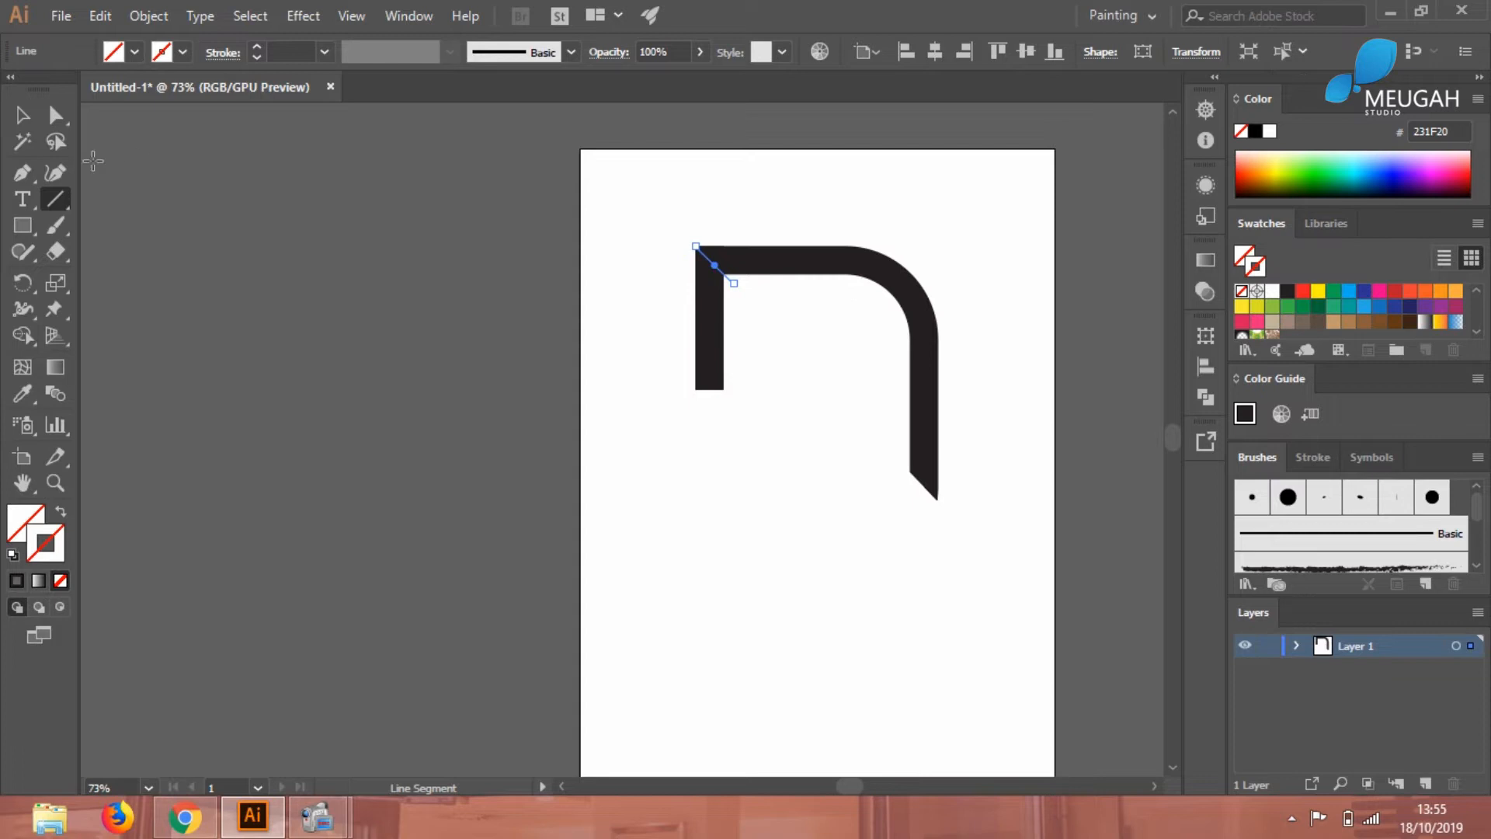
left_click(22, 117)
left_click(716, 365, "shift")
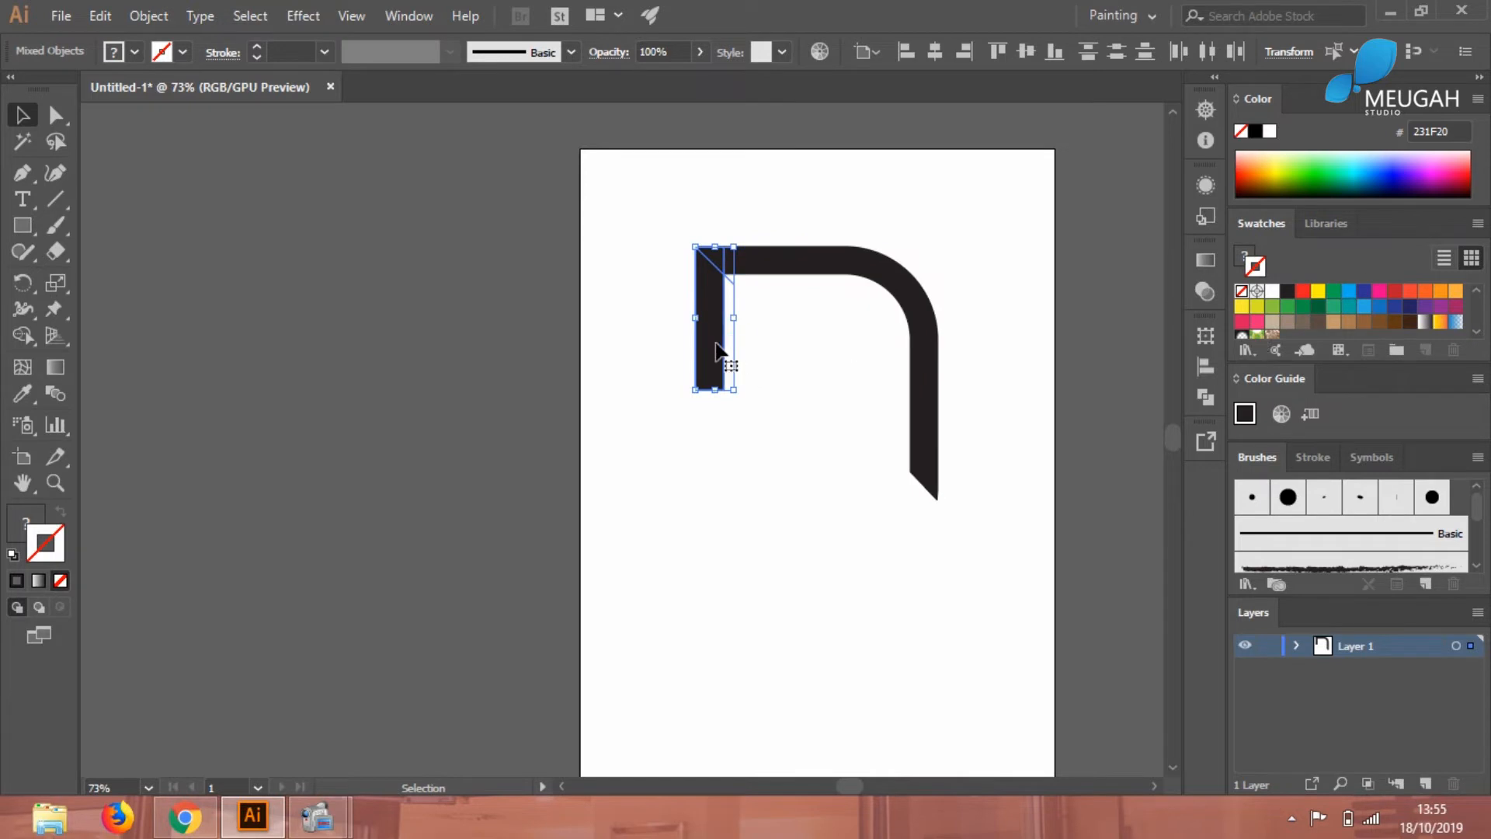
left_click(1206, 394)
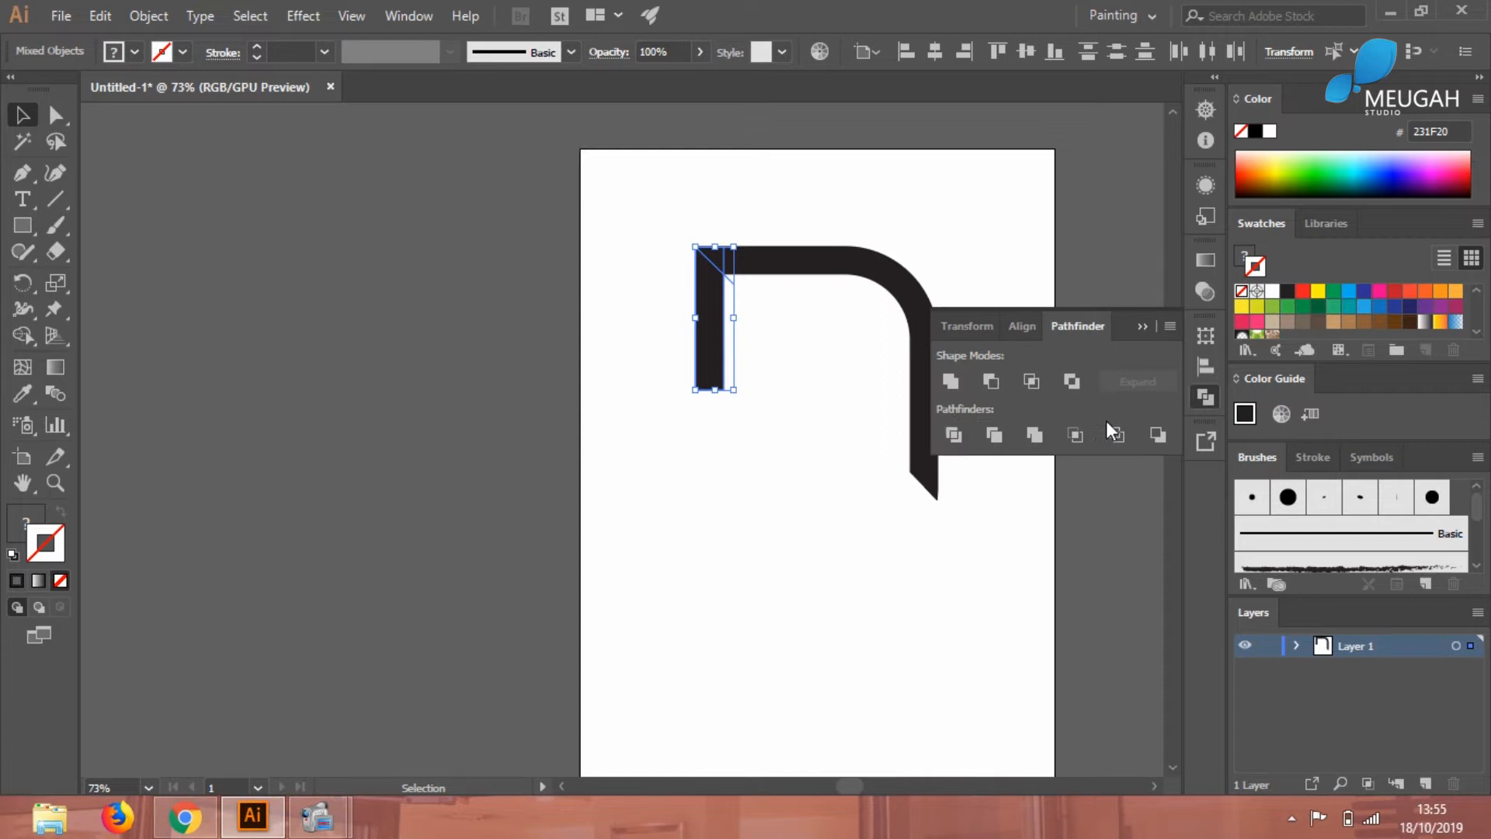
left_click(954, 434)
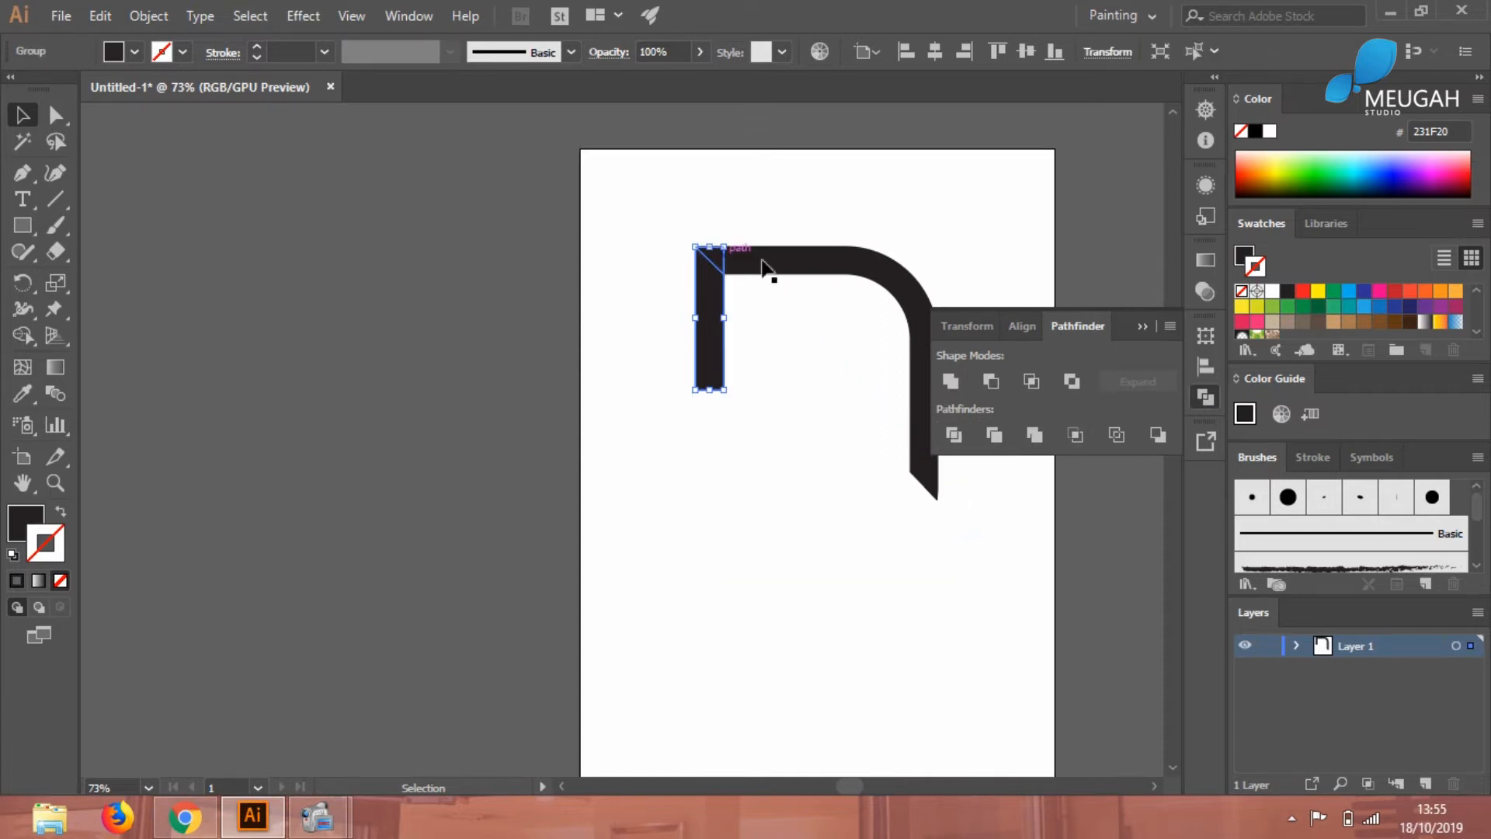
Ungroup the divided bar and delete its triangular corner piece, leaving a slanted upper end
left_click(767, 204)
left_click(722, 262)
left_click(749, 234)
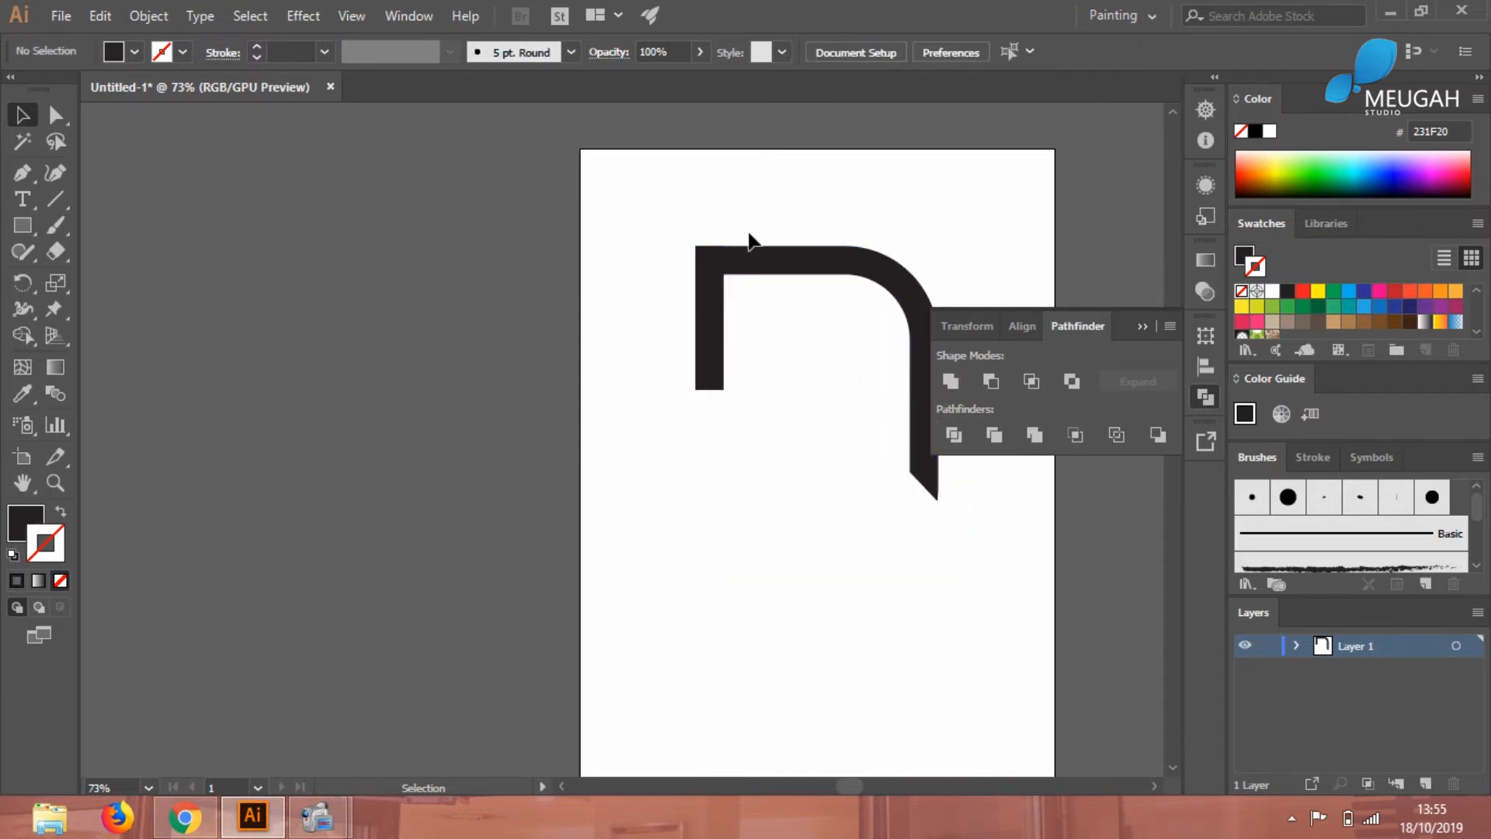
left_click(708, 264)
right_click(720, 262)
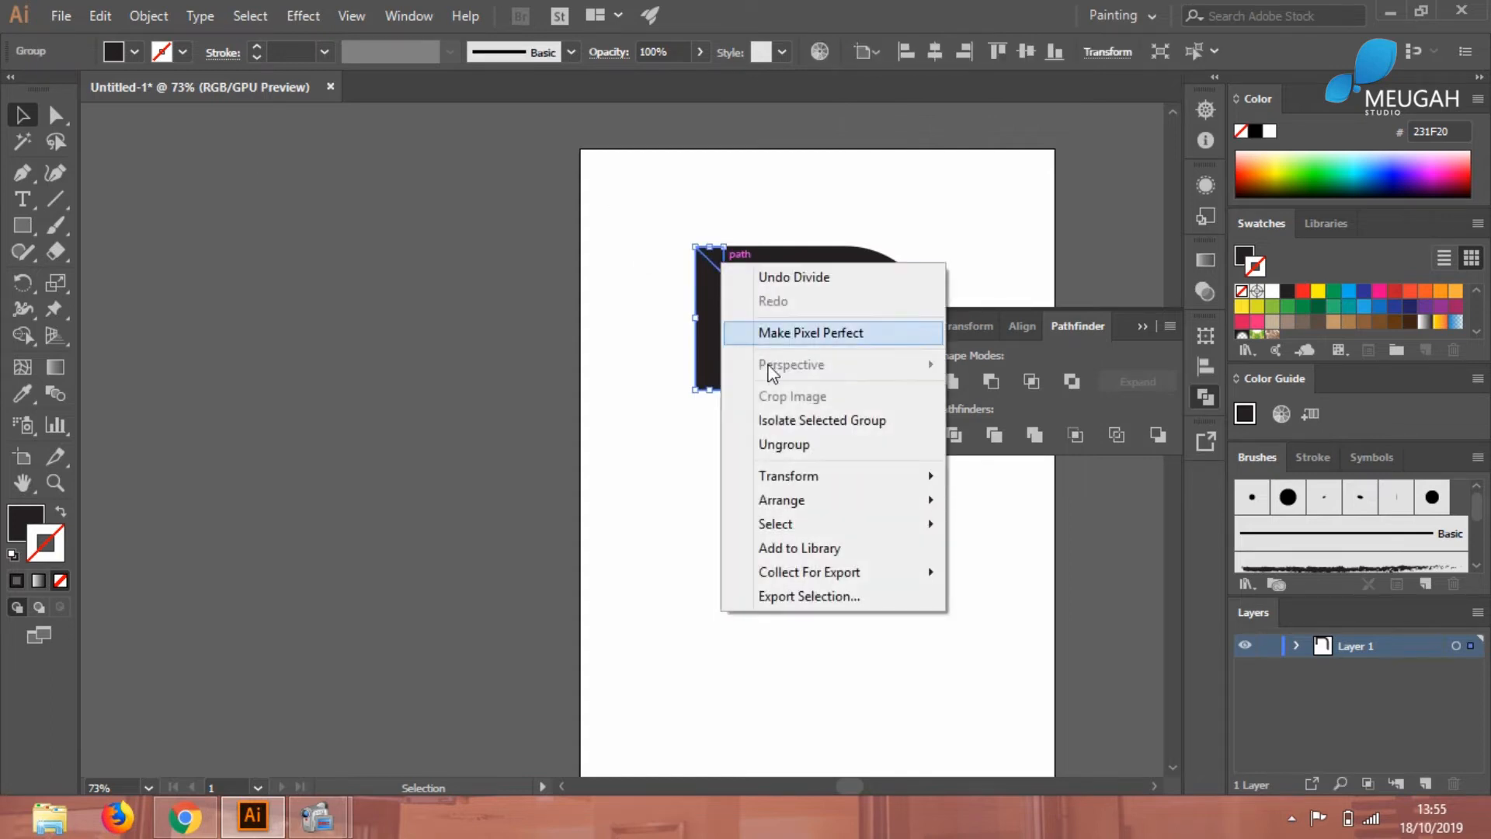
left_click(786, 449)
left_click(682, 335)
left_click(715, 258)
left_click(898, 233)
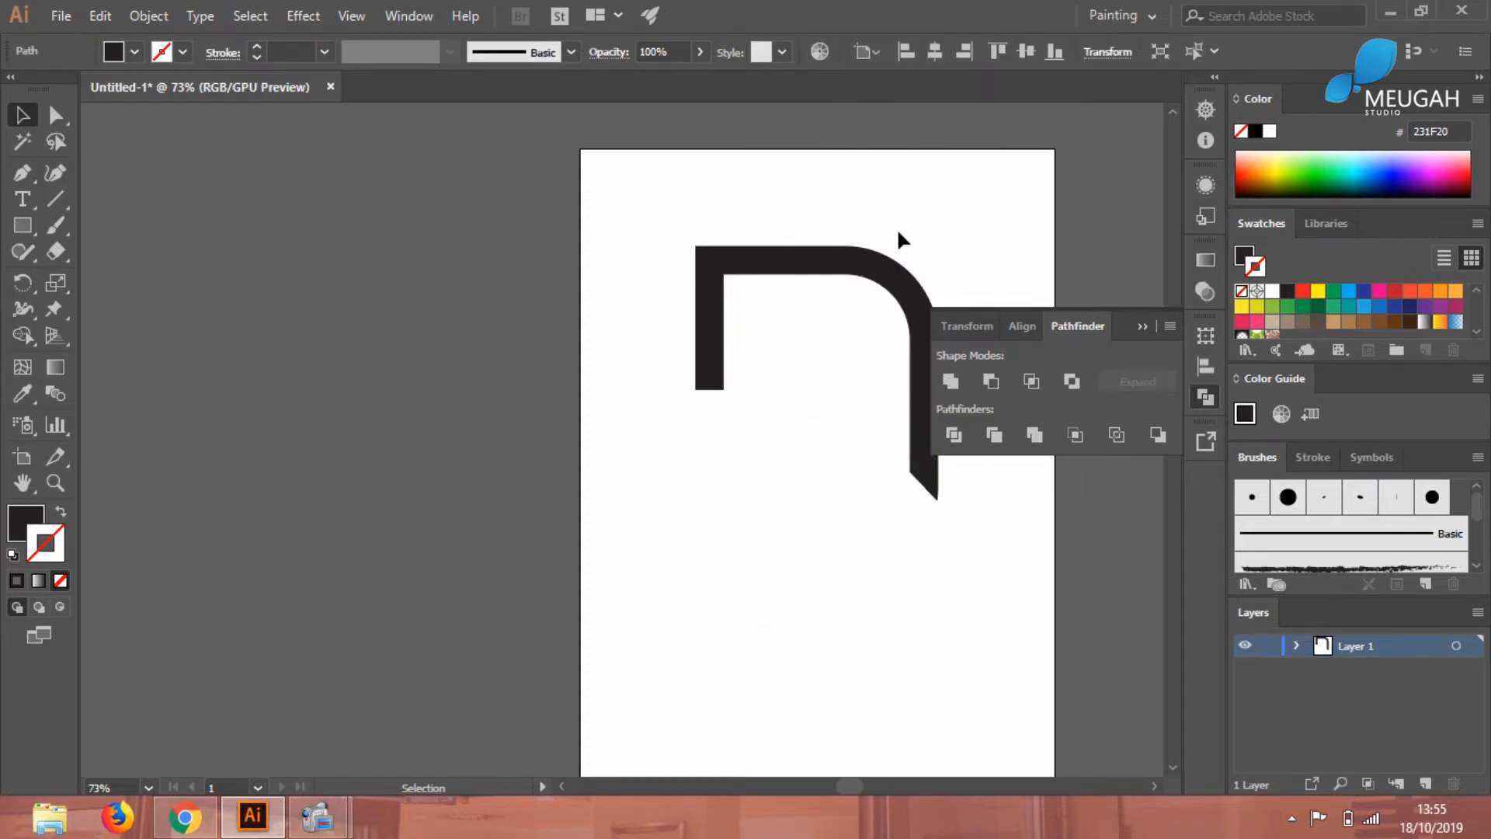
Fill the curved piece with a dark gray slightly lighter than the bar's black
left_click(921, 385)
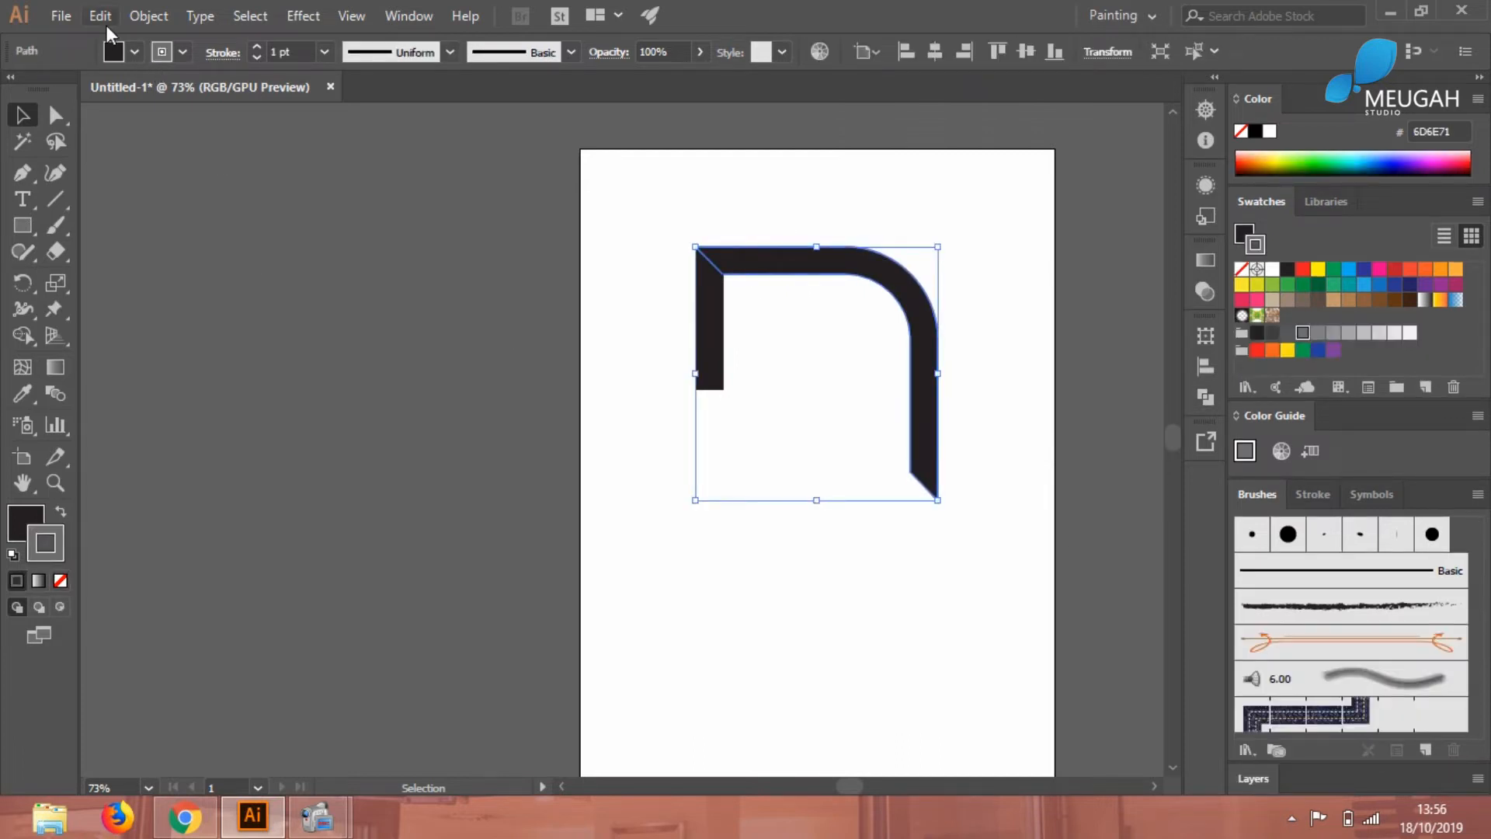
left_click(115, 53)
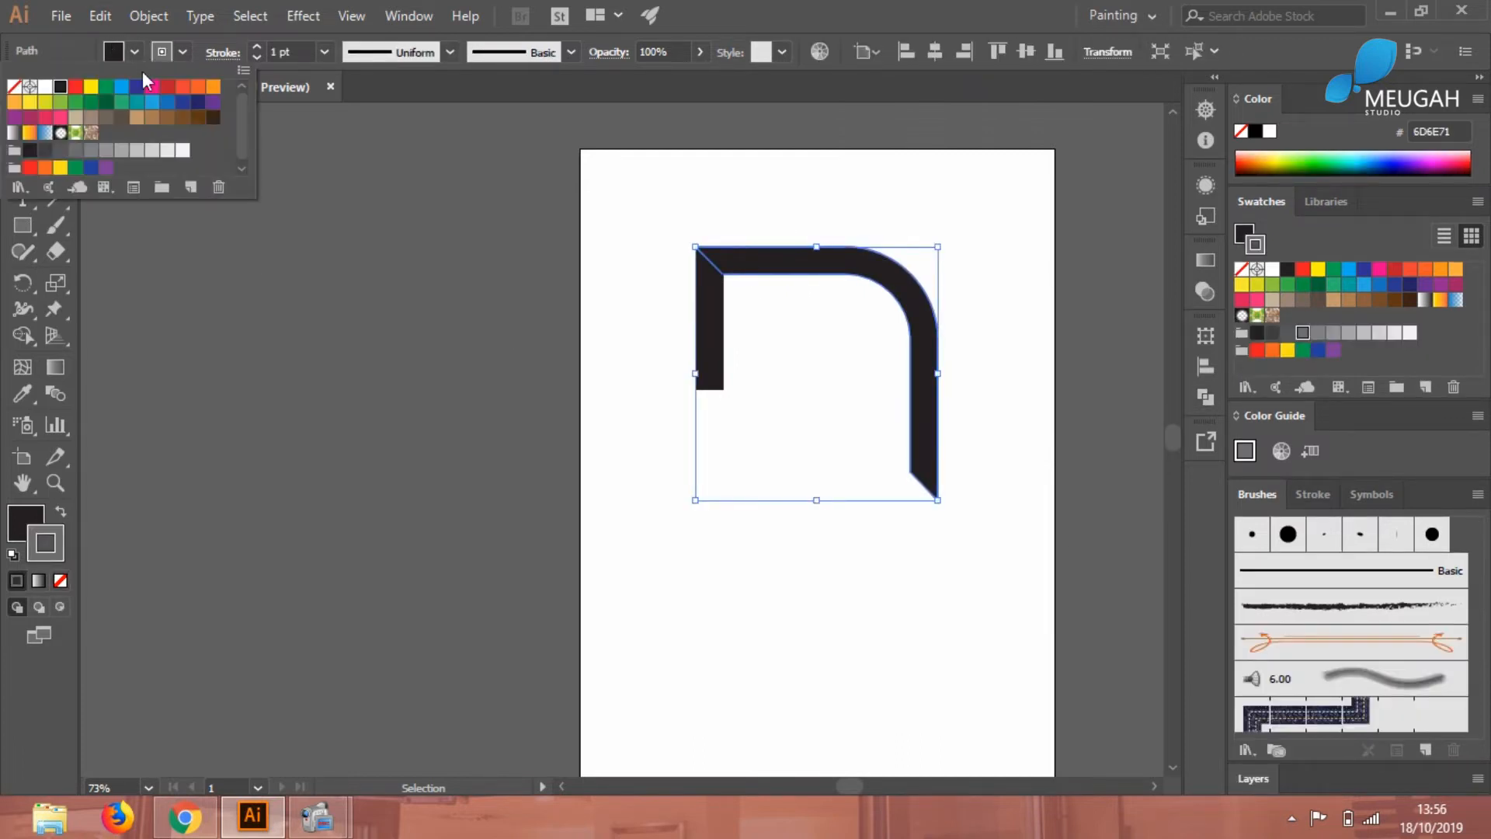
left_click(91, 151)
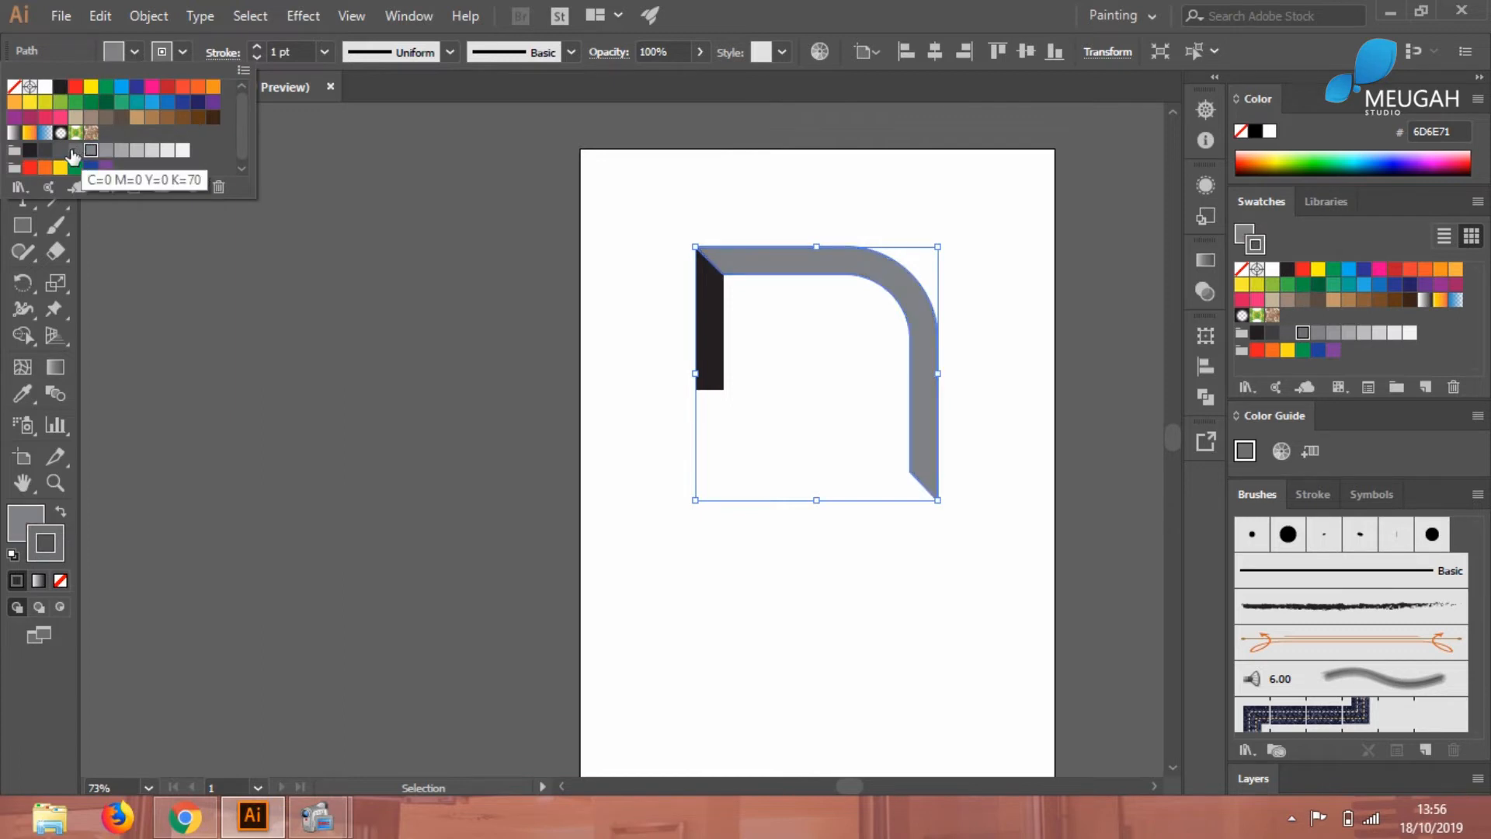
left_click(73, 151)
left_click(59, 151)
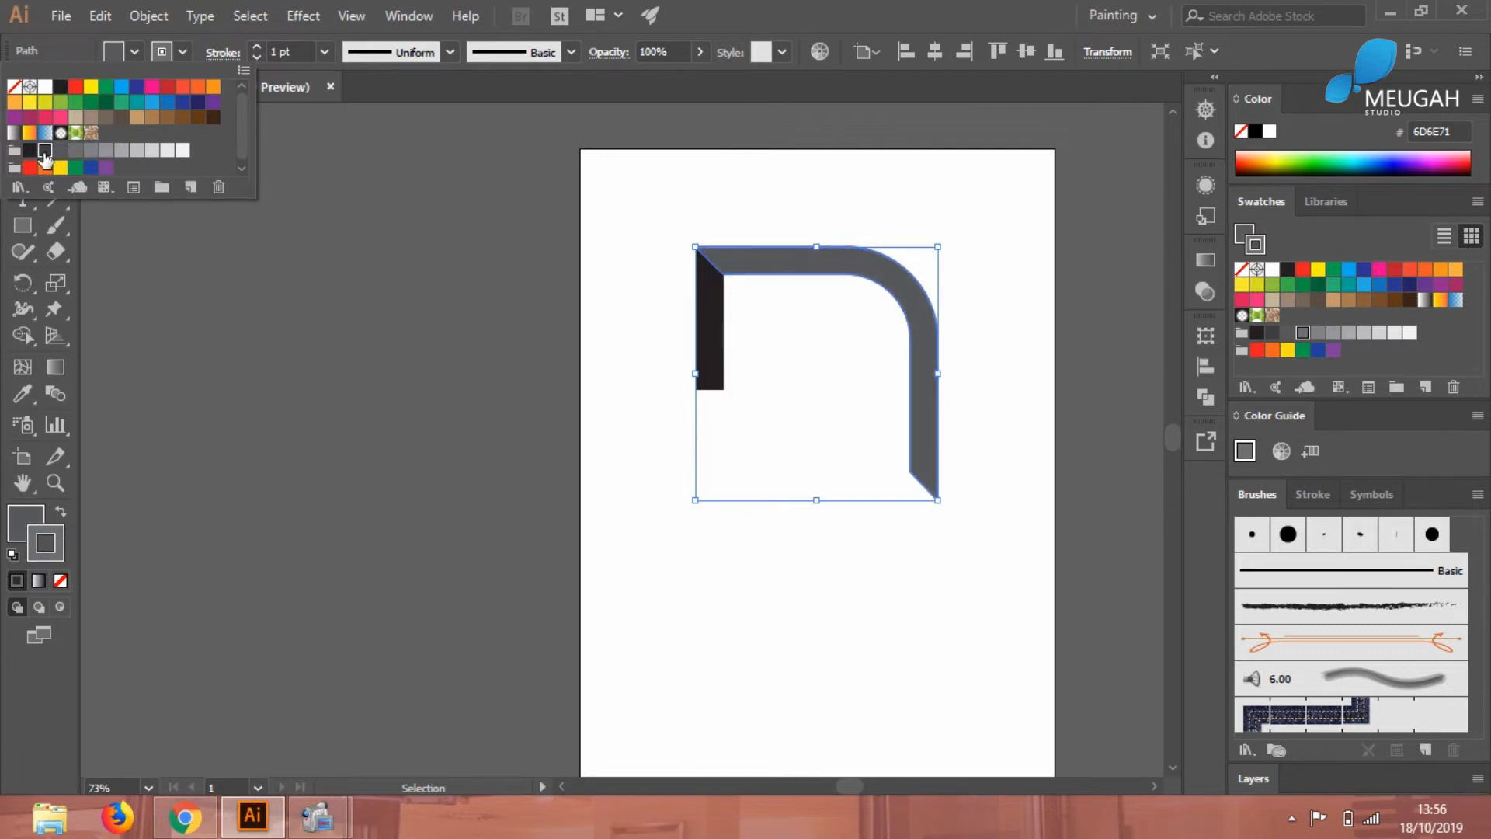
left_click(44, 153)
left_click(622, 378)
left_click(1008, 404)
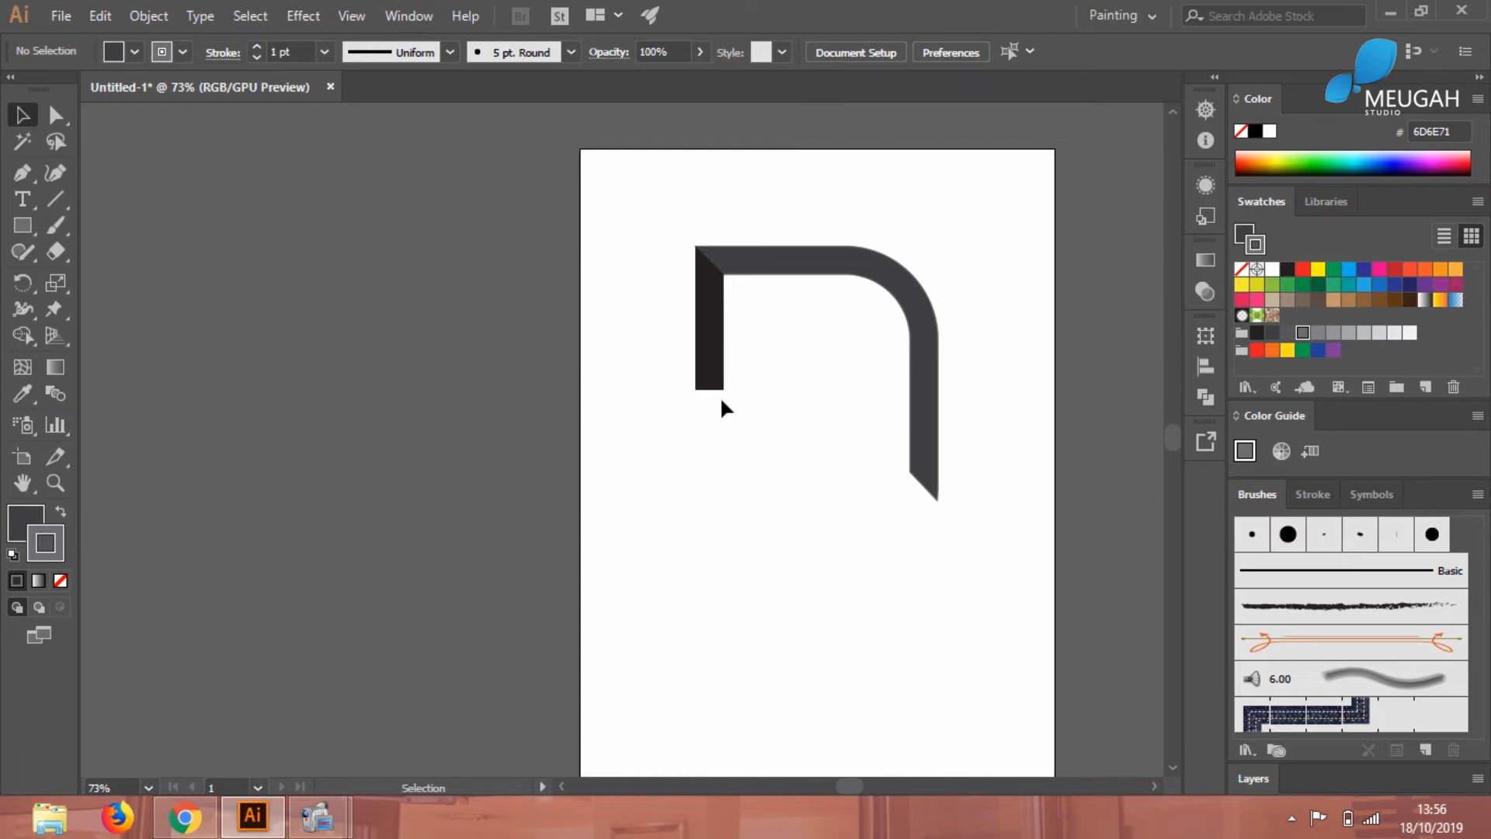
left_click(928, 378)
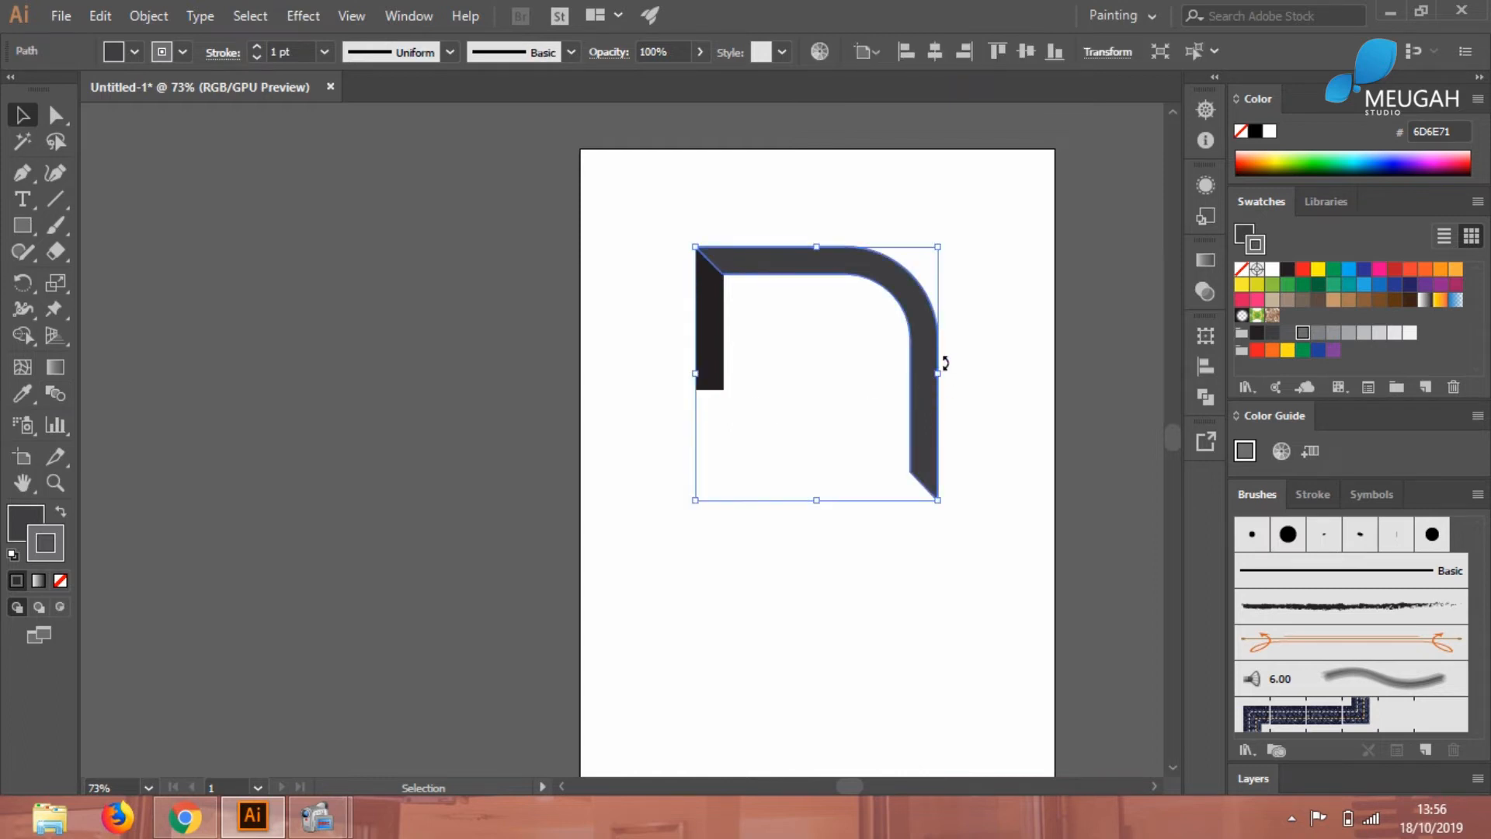
left_click(942, 382)
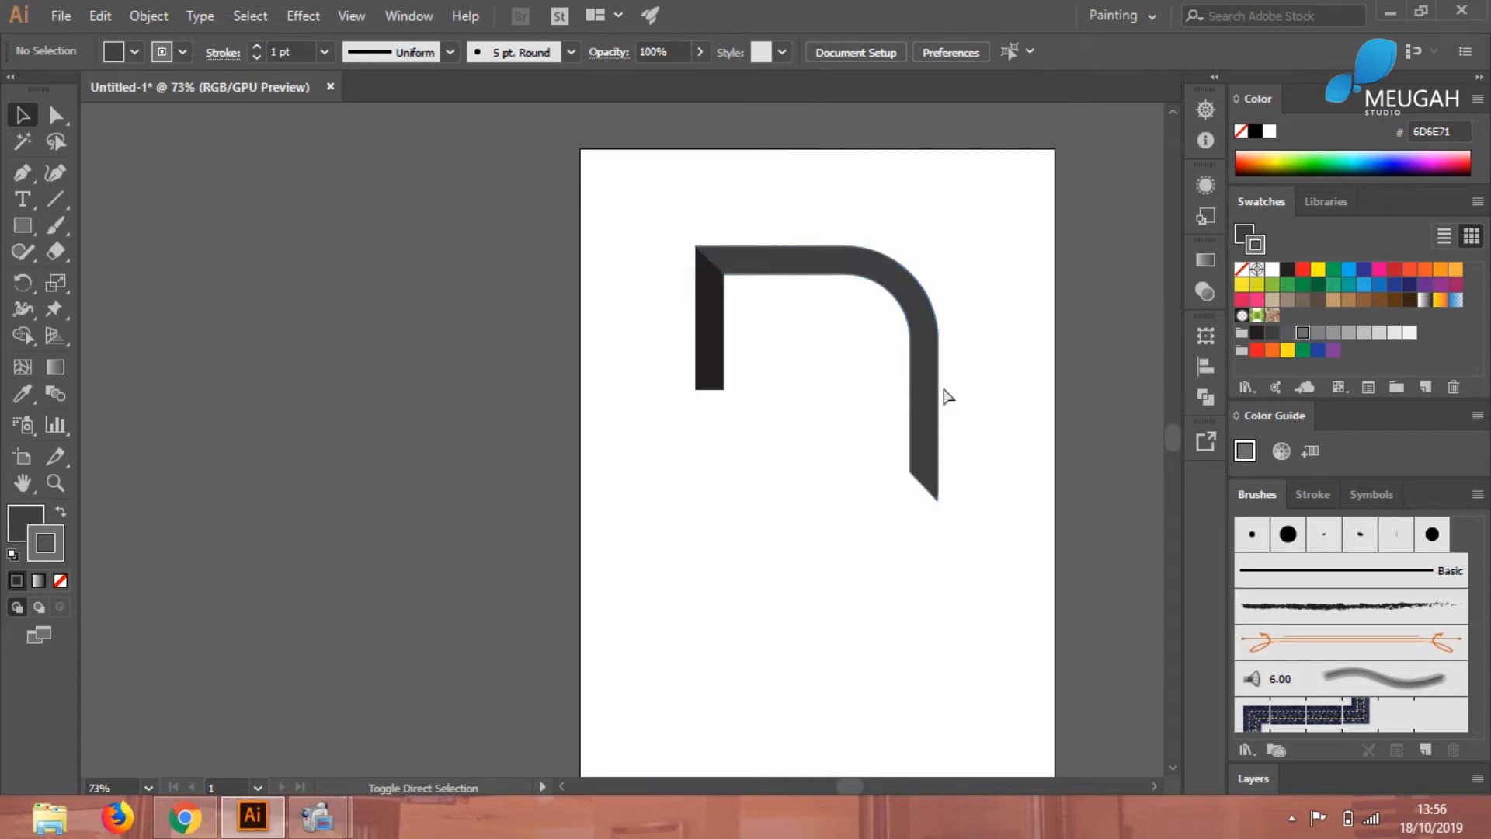
left_click_drag(932, 429, 903, 510)
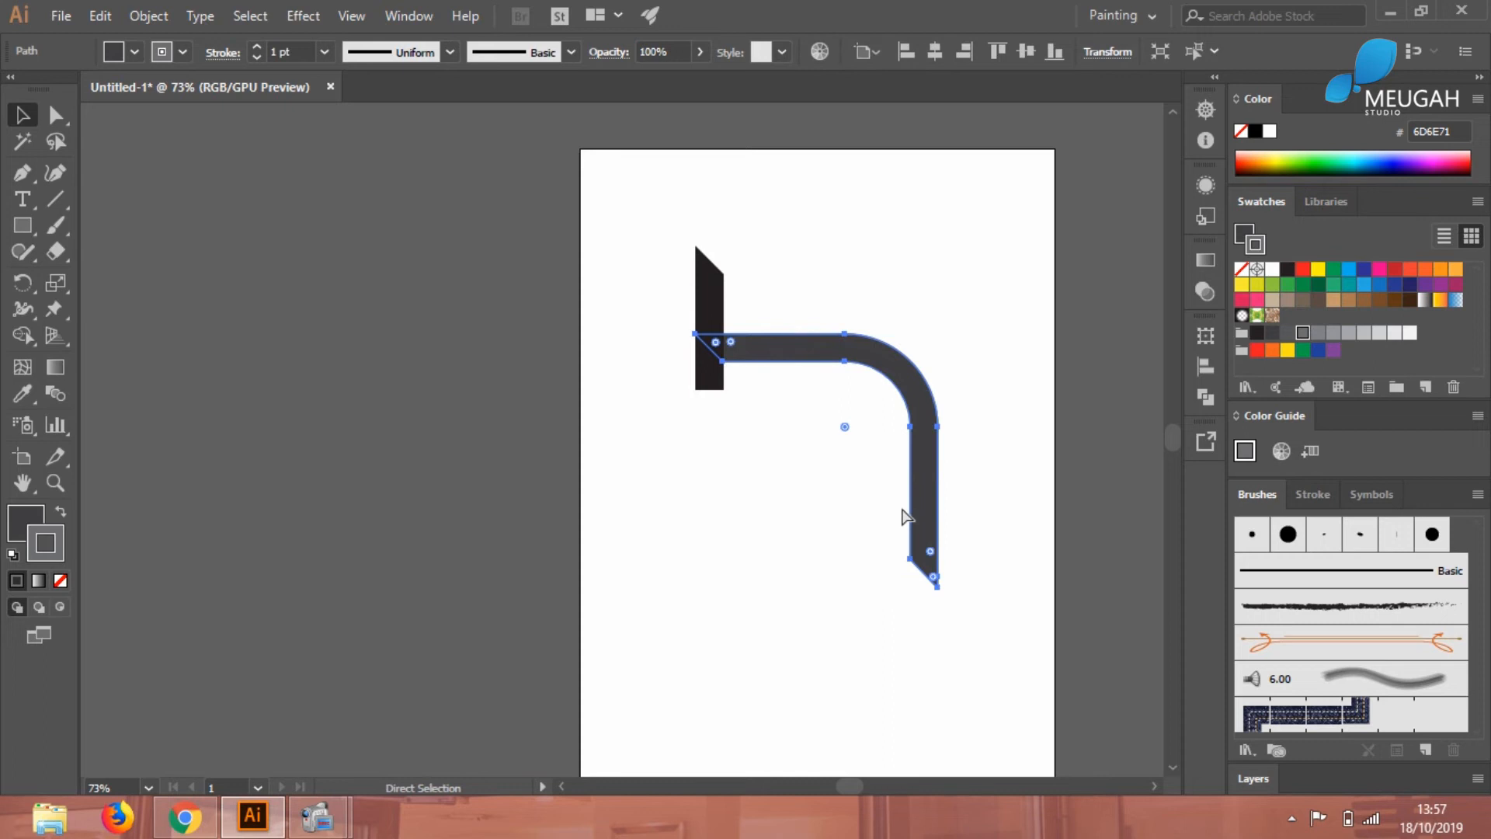
key("ctrl+z")
left_click(996, 444)
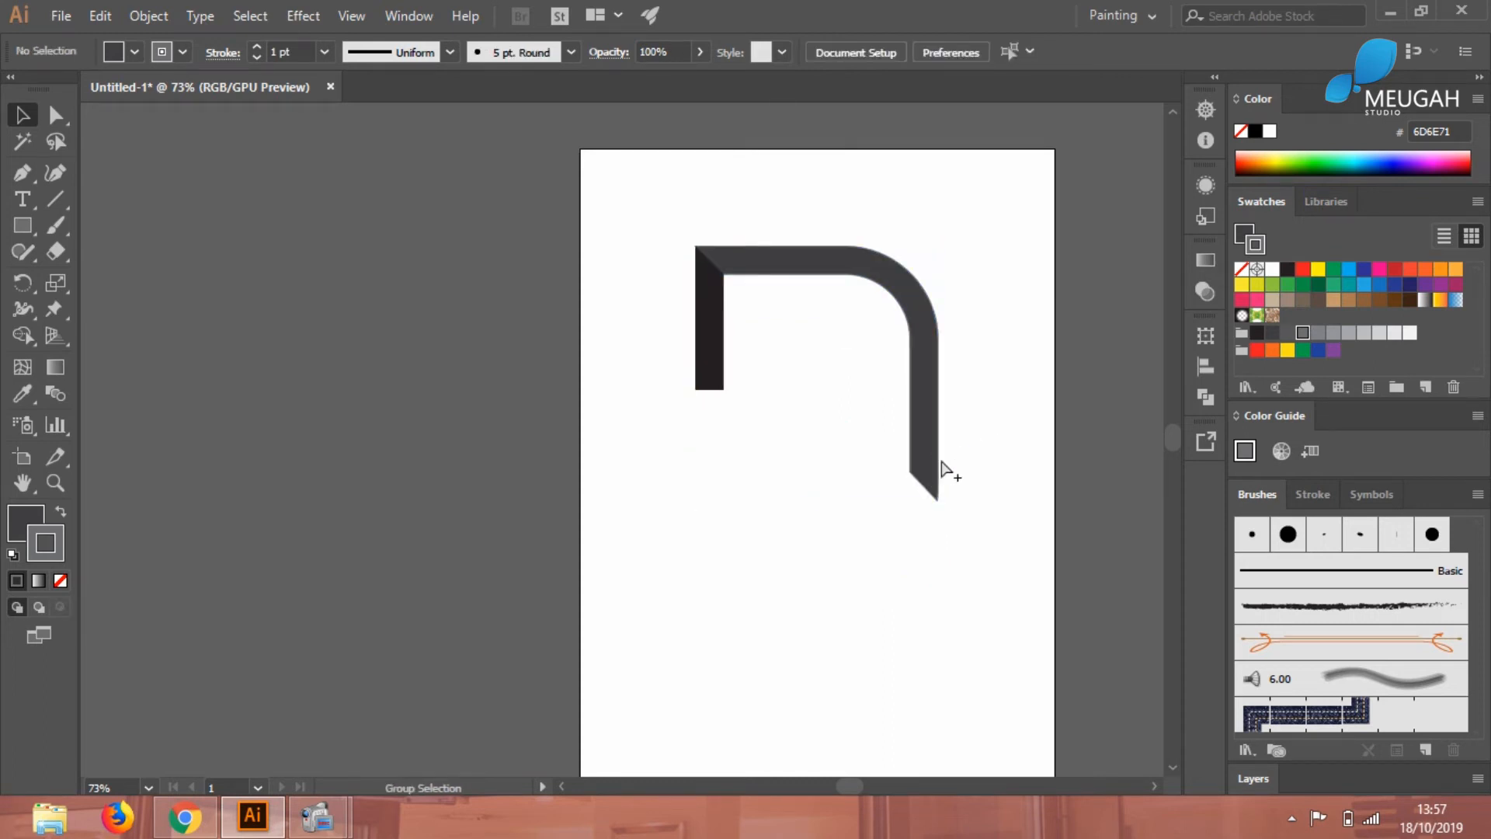
Duplicate the curved piece, rotate the copy 180 degrees and place it at the lower left, level with the original's upper and lower ends
left_click_drag(935, 453, 930, 568)
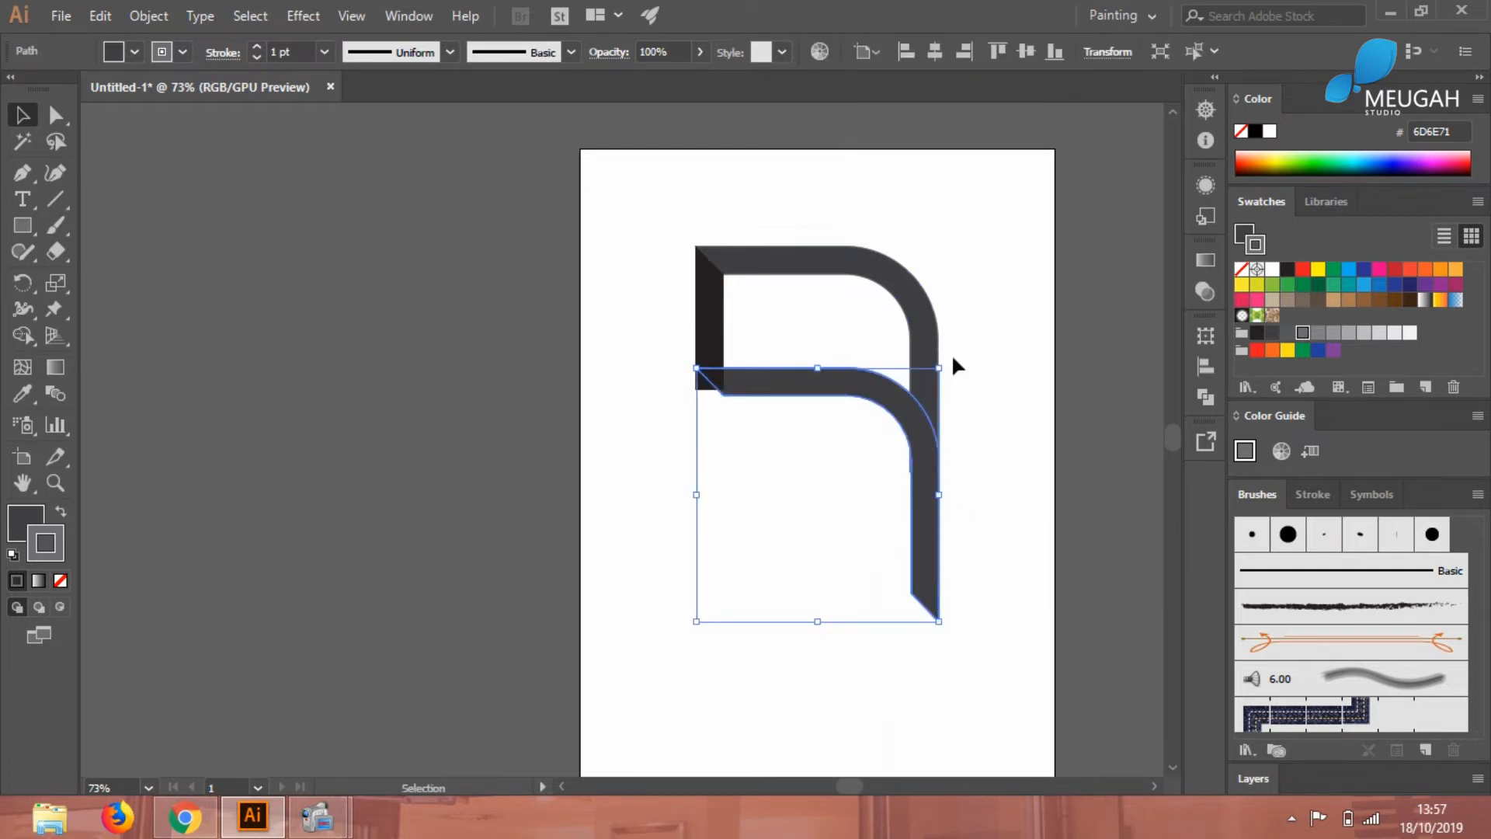
left_click_drag(946, 358, 666, 475)
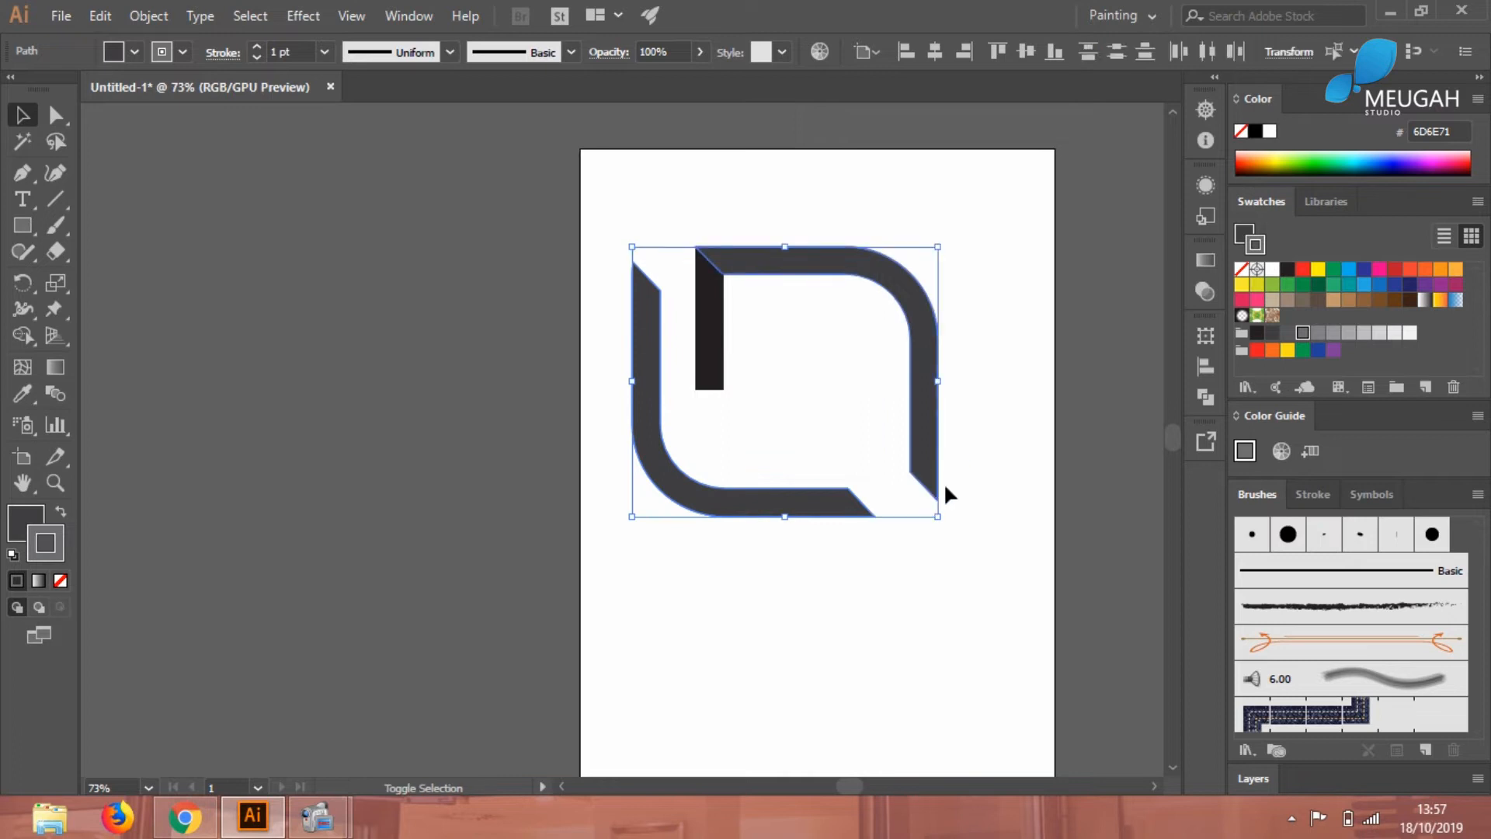
left_click(945, 492)
left_click_drag(843, 510, 842, 502)
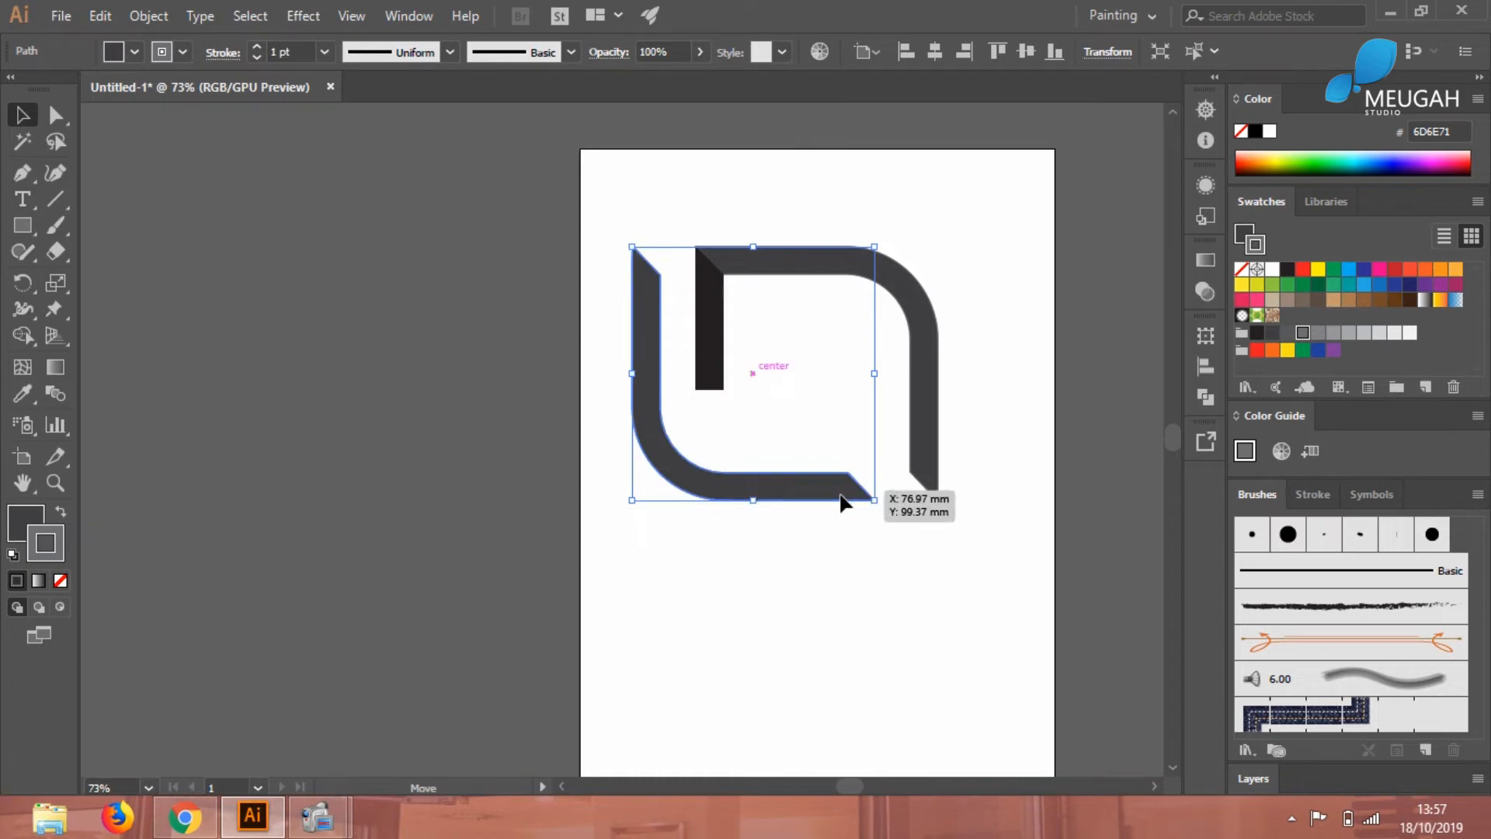
left_click(861, 571)
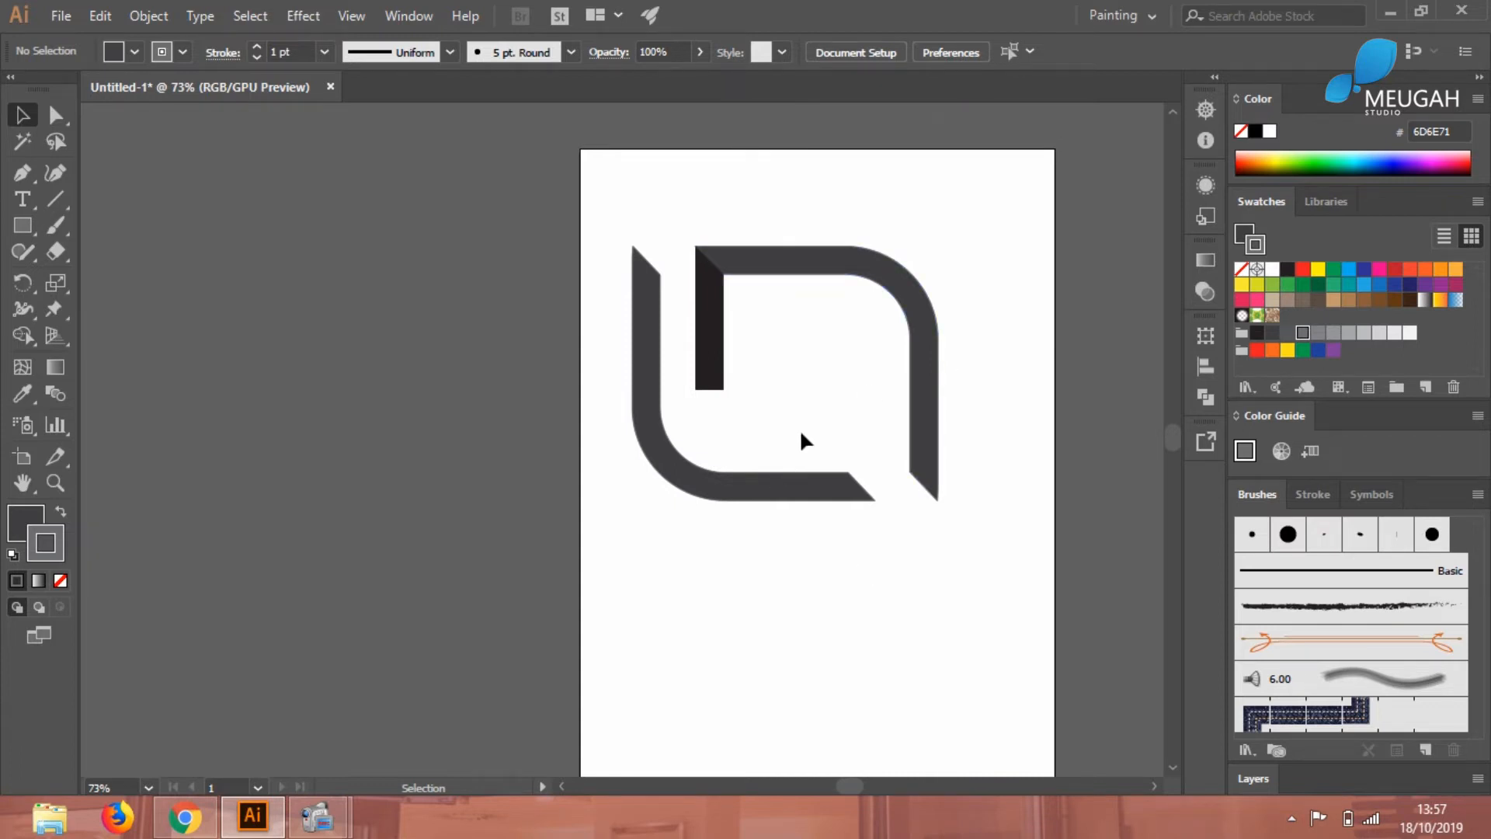
Fill the rotated lower-left copy with red
left_click(702, 486)
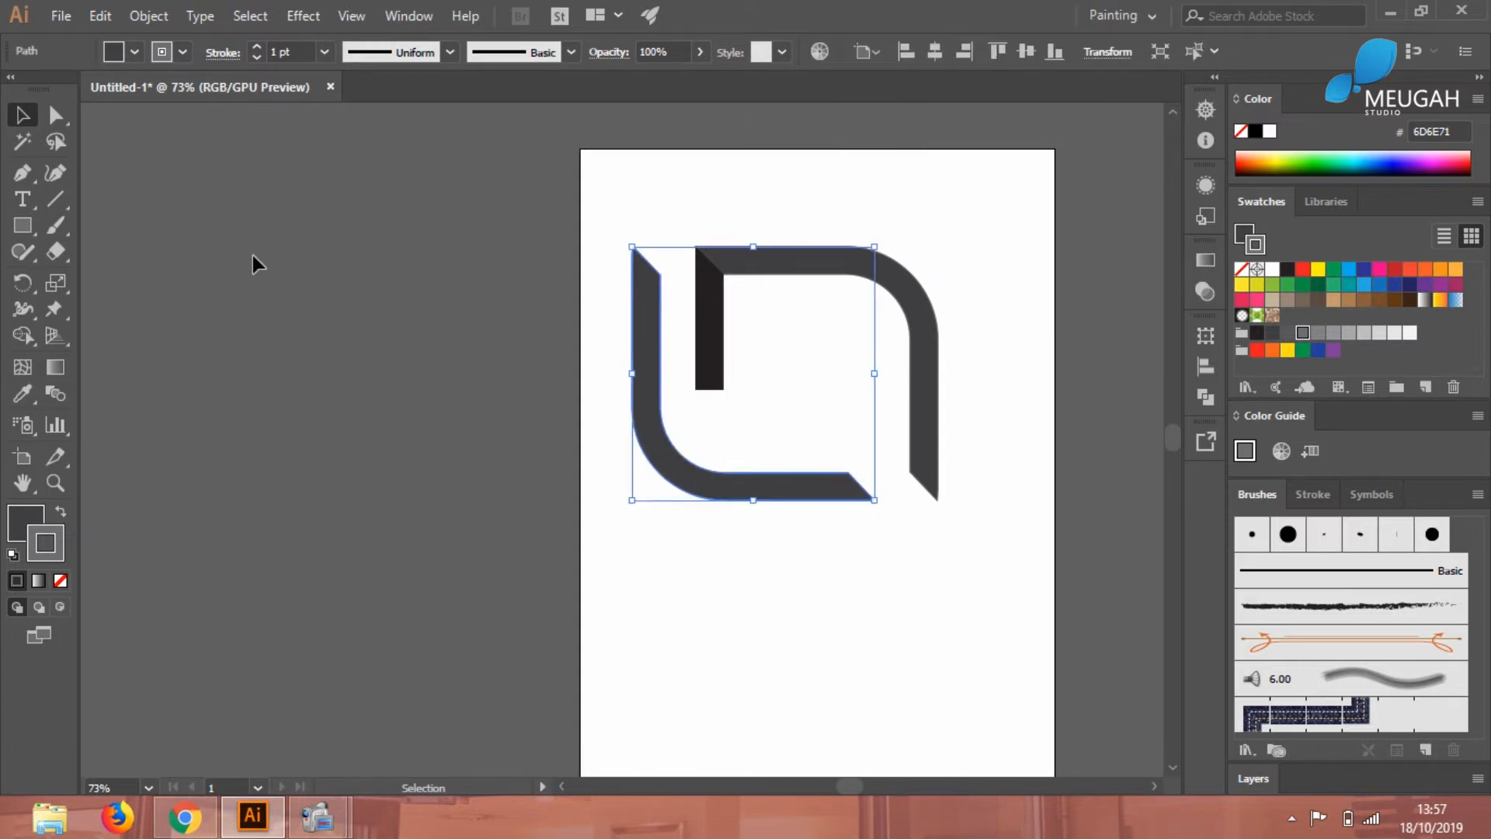
left_click(116, 54)
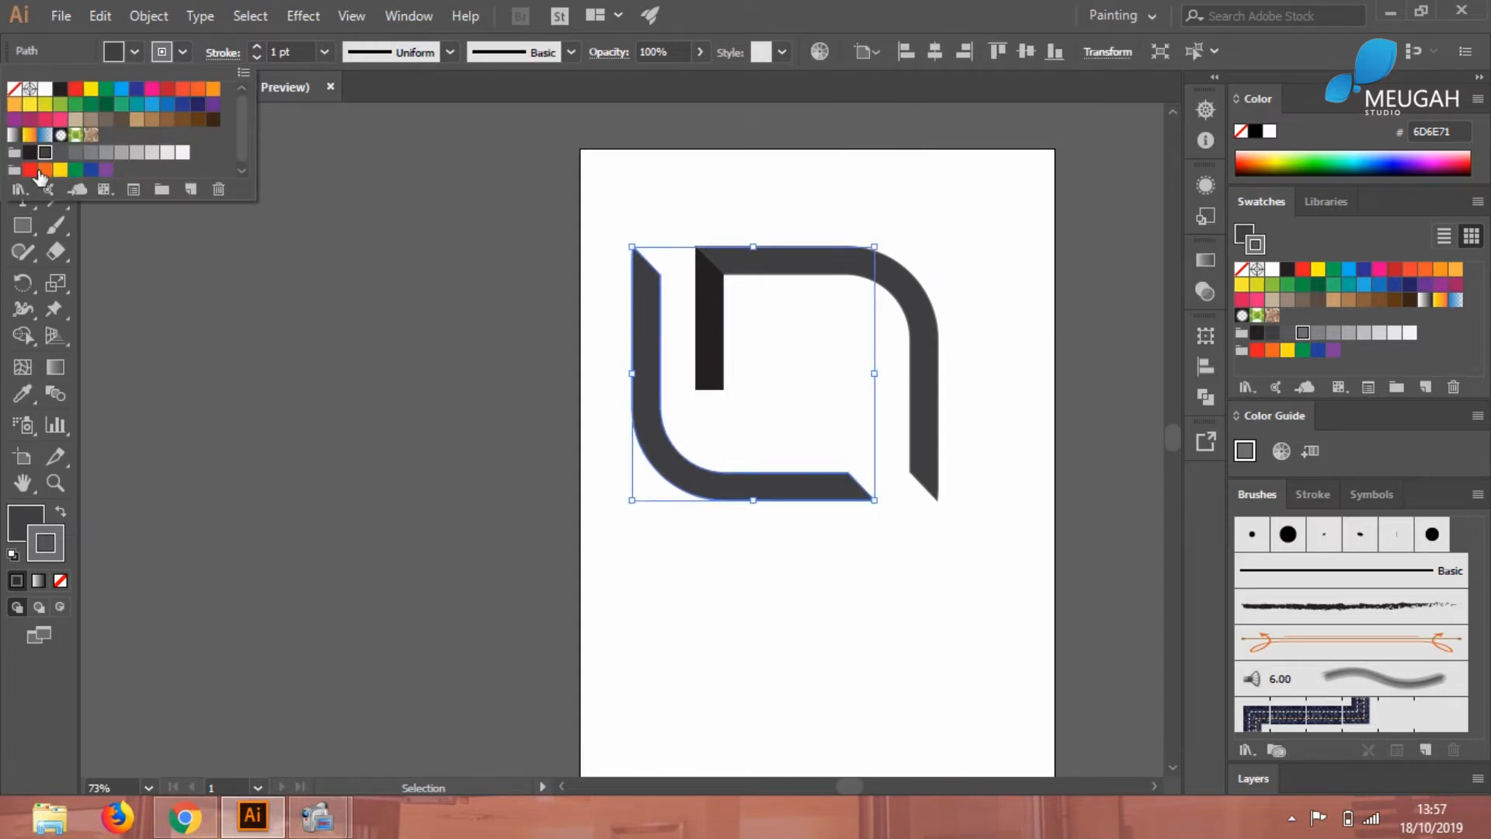
left_click(35, 170)
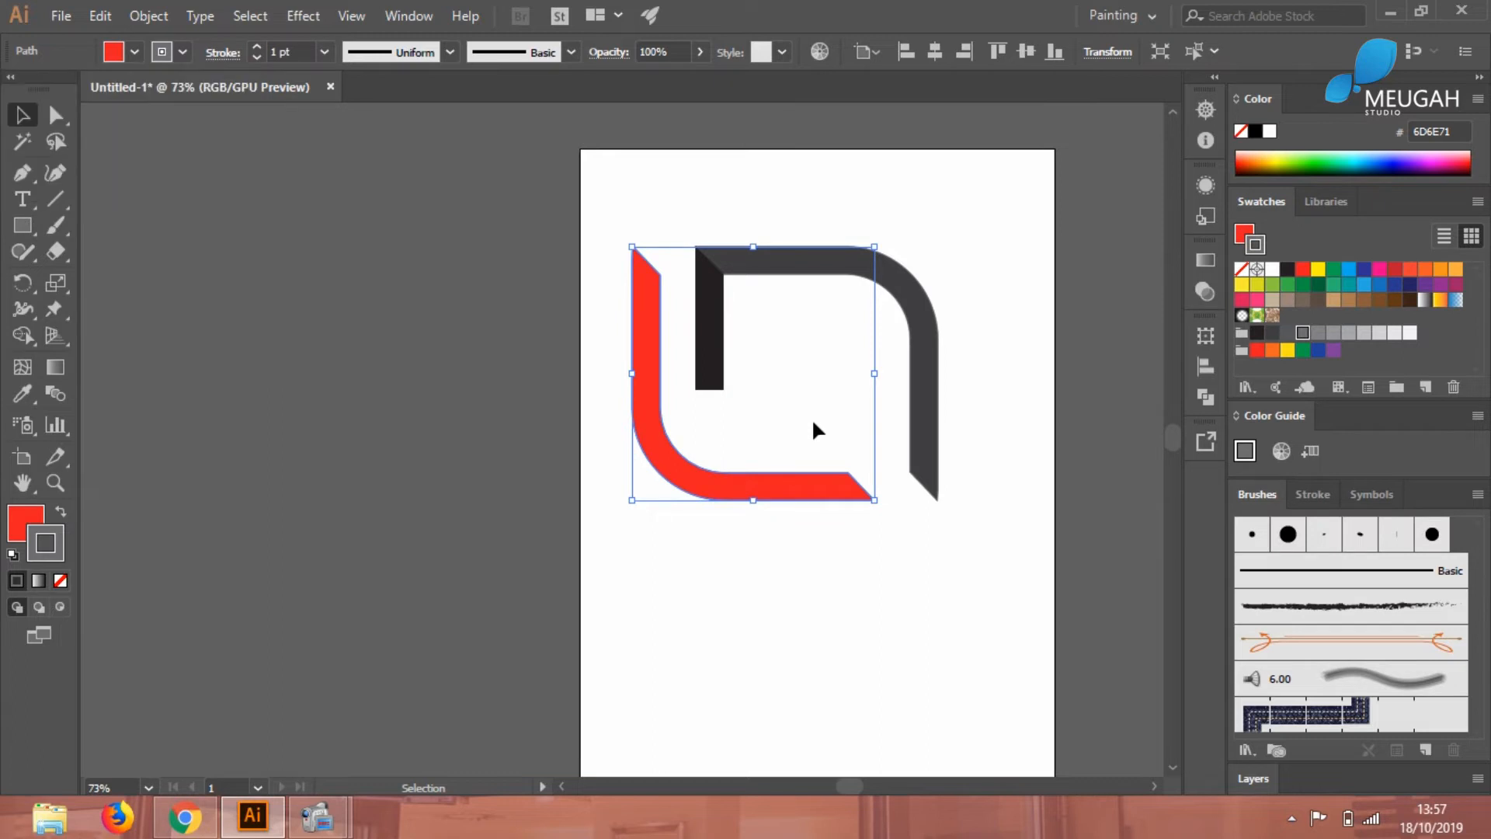
Draw a short vertical line across the red piece's horizontal arm and divide the piece along it
left_click(54, 199)
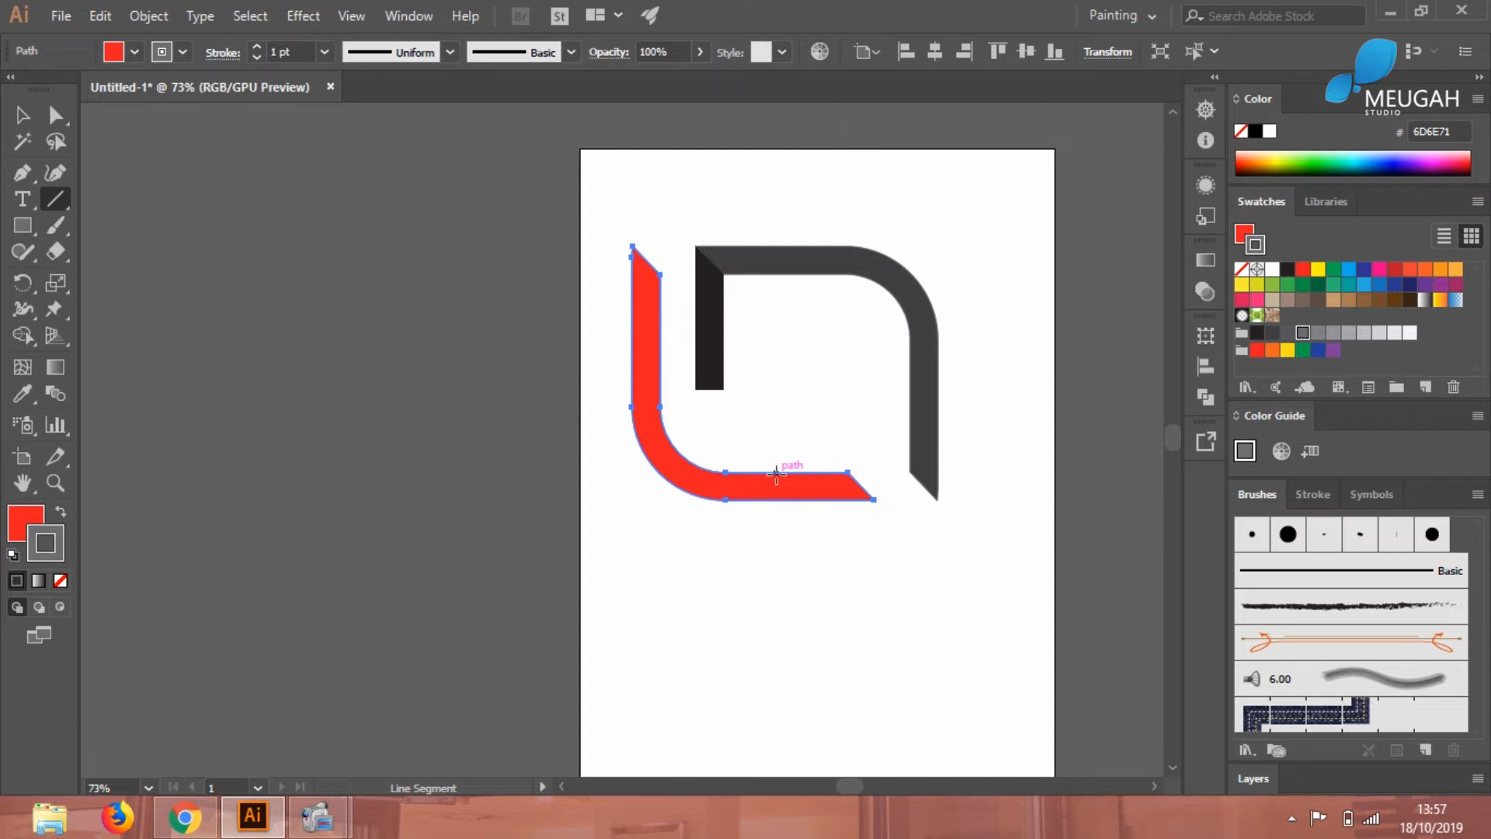
left_click_drag(776, 471, 777, 506)
left_click(22, 115)
left_click(842, 490, "shift")
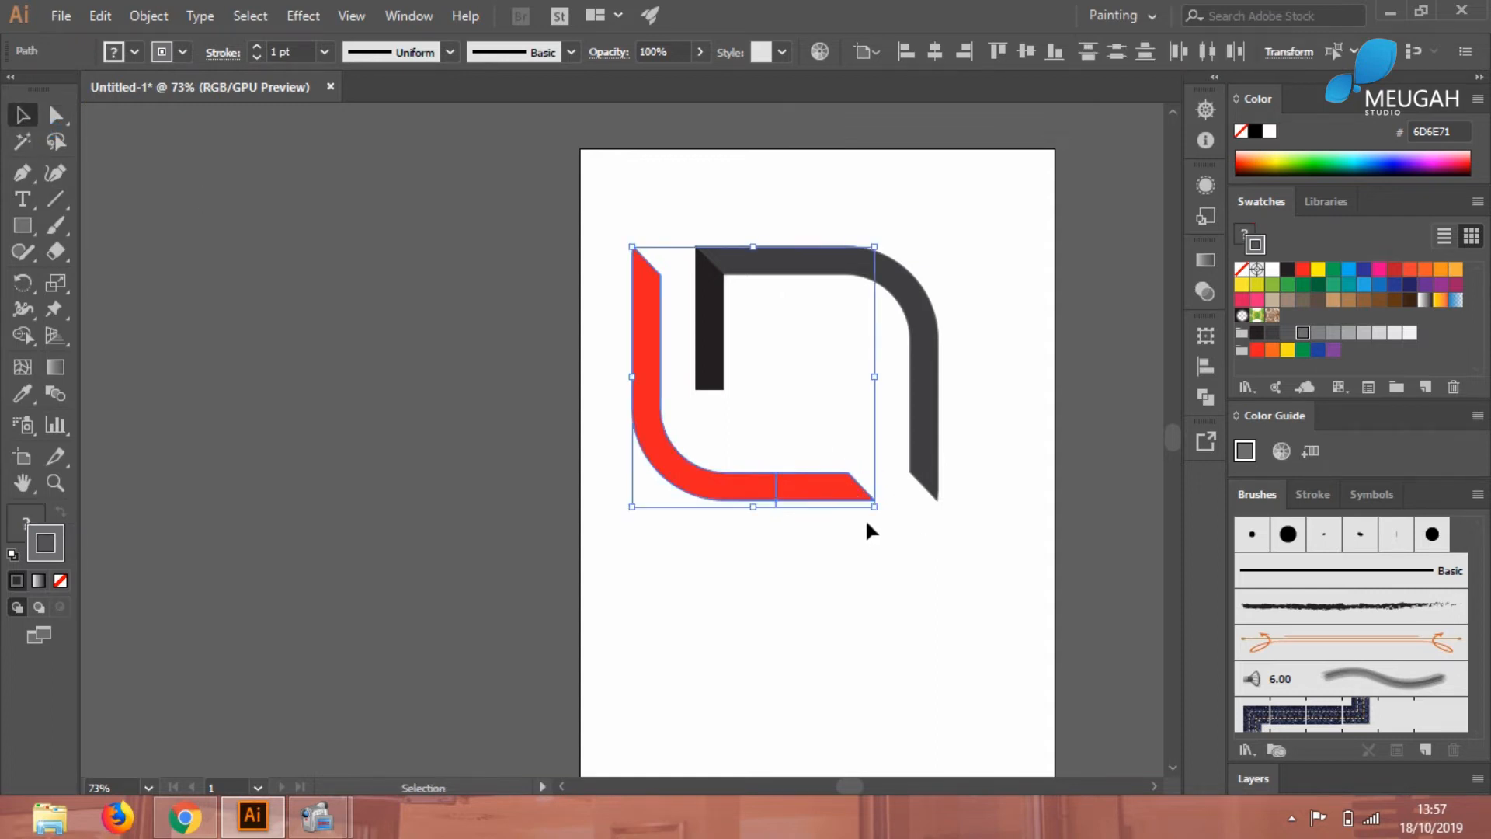
left_click(1215, 394)
left_click(953, 435)
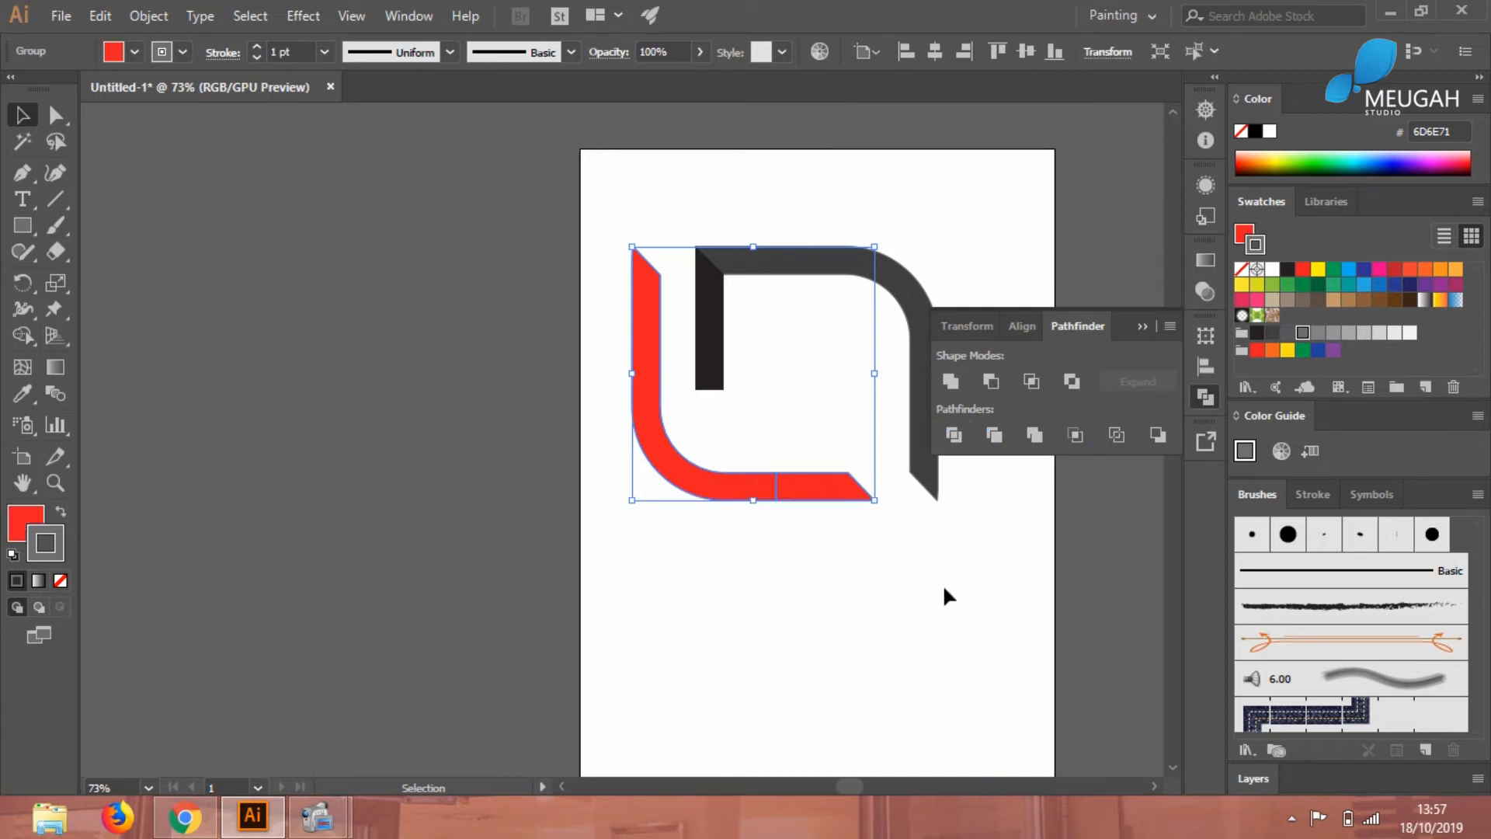
Ungroup the divided red piece and delete its slanted right end, leaving a square-cut arm
left_click(893, 610)
left_click(828, 503)
right_click(827, 501)
left_click(908, 344)
left_click(915, 607)
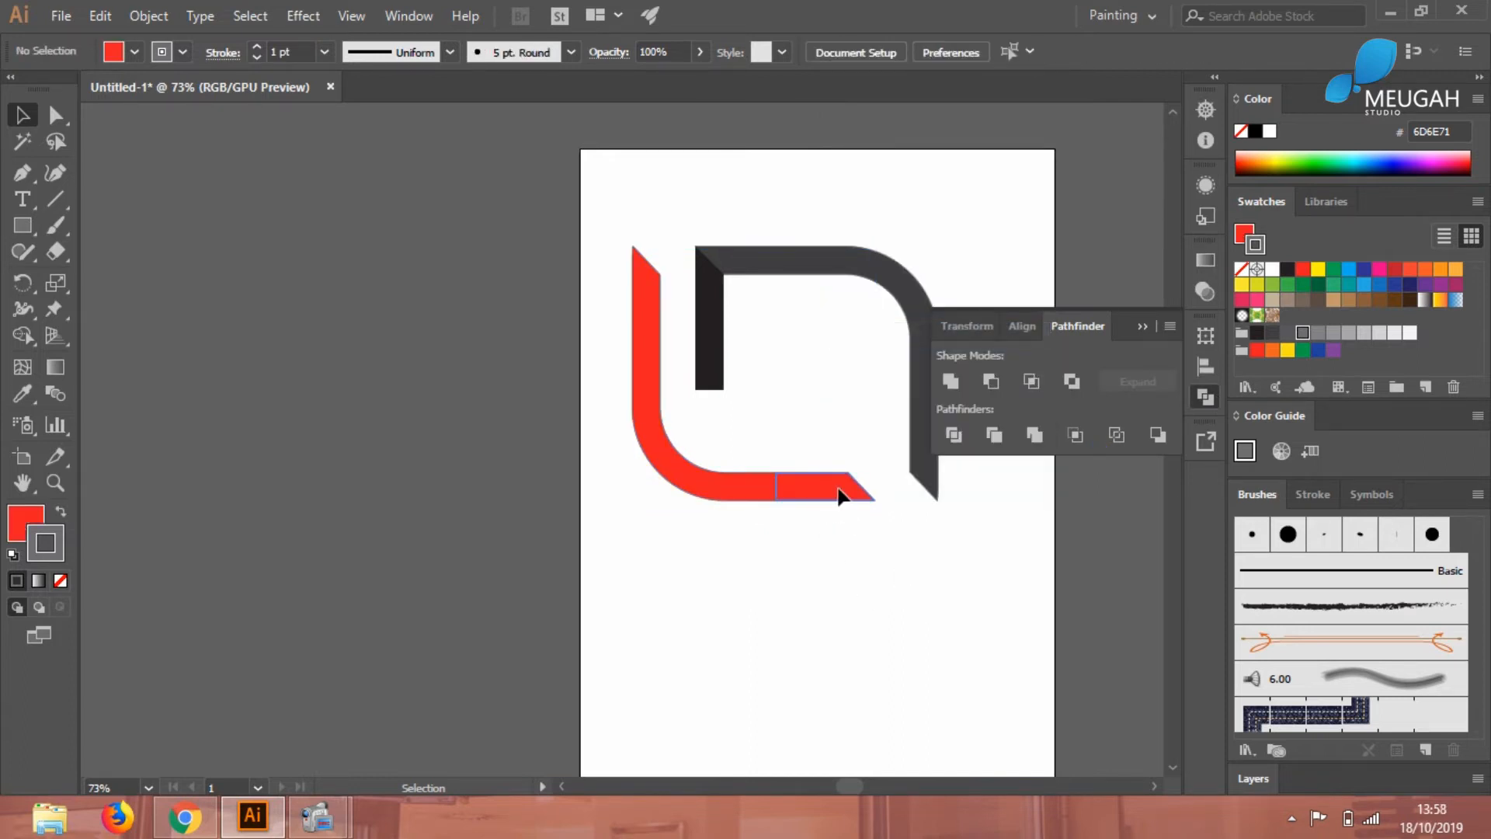
left_click(1145, 330)
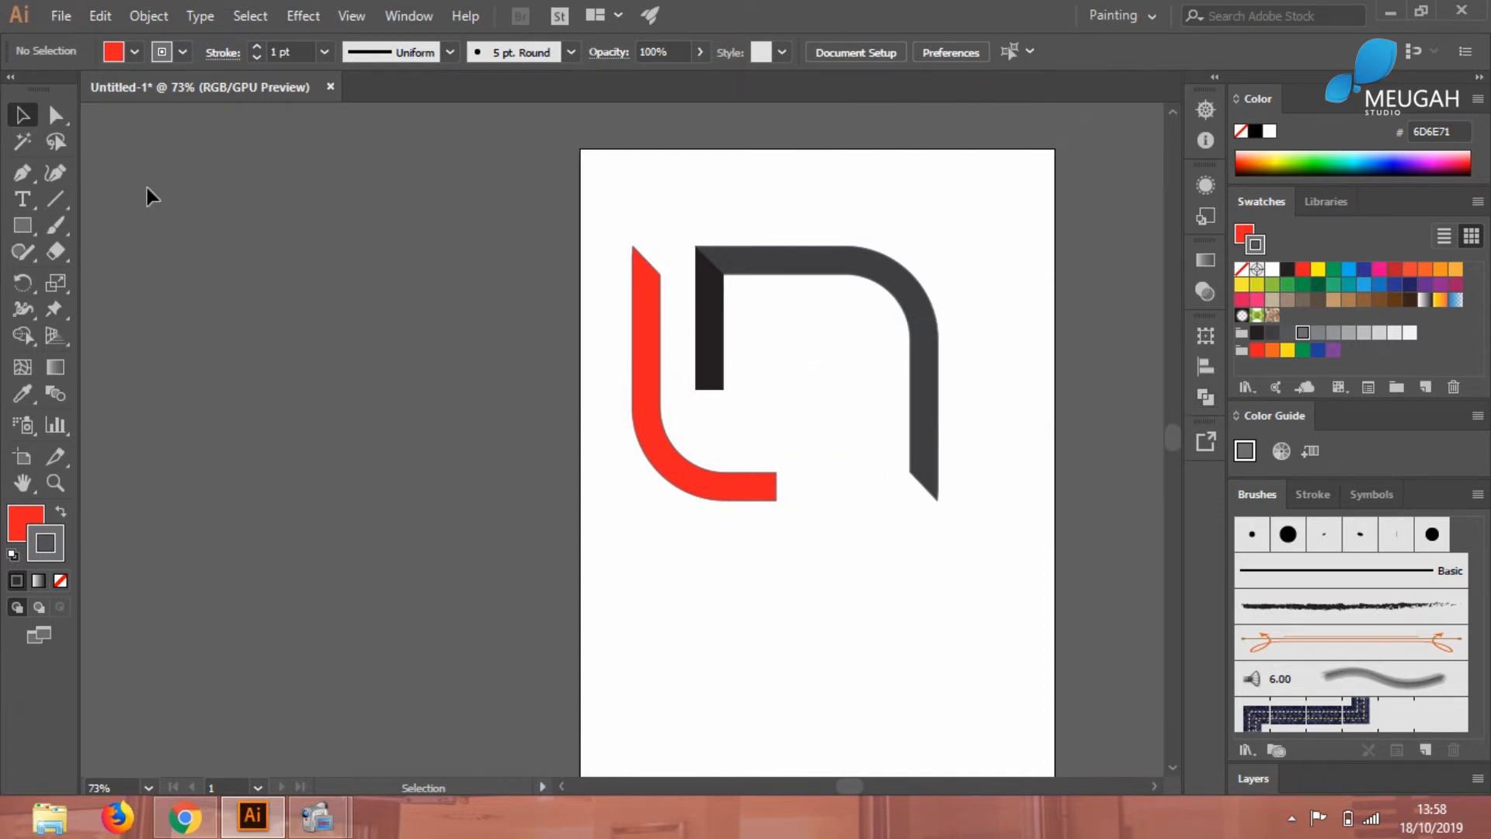
Draw a small circle with the Ellipse tool between the red arm's end and the gray vertical arm
left_click(24, 252)
left_click(24, 225)
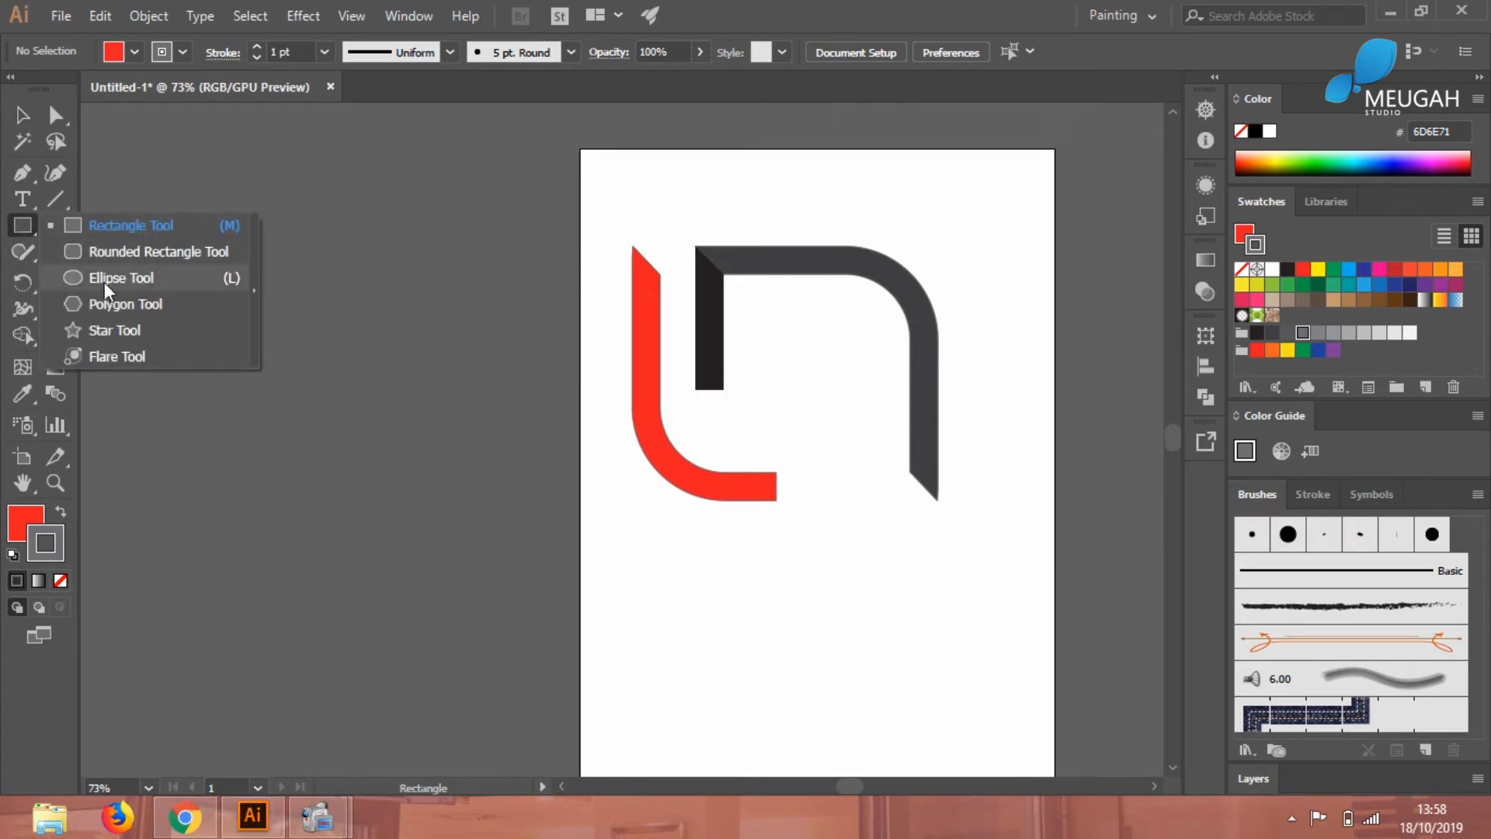
left_click(105, 282)
left_click_drag(815, 433, 854, 484)
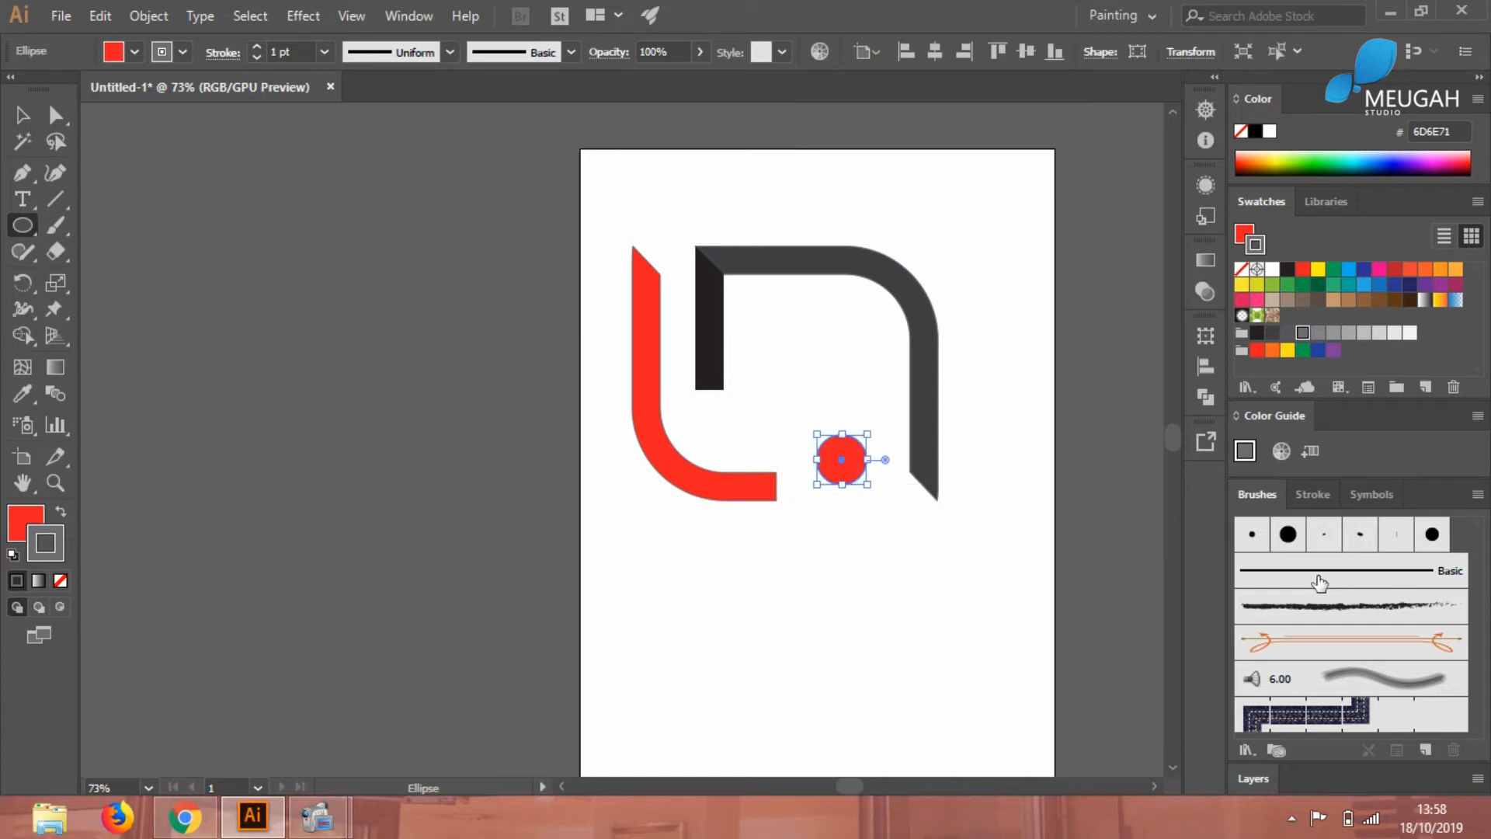
Set both the circle's stroke and fill to orange (C=0 M=75 Y=100 K=0)
left_click(1274, 350)
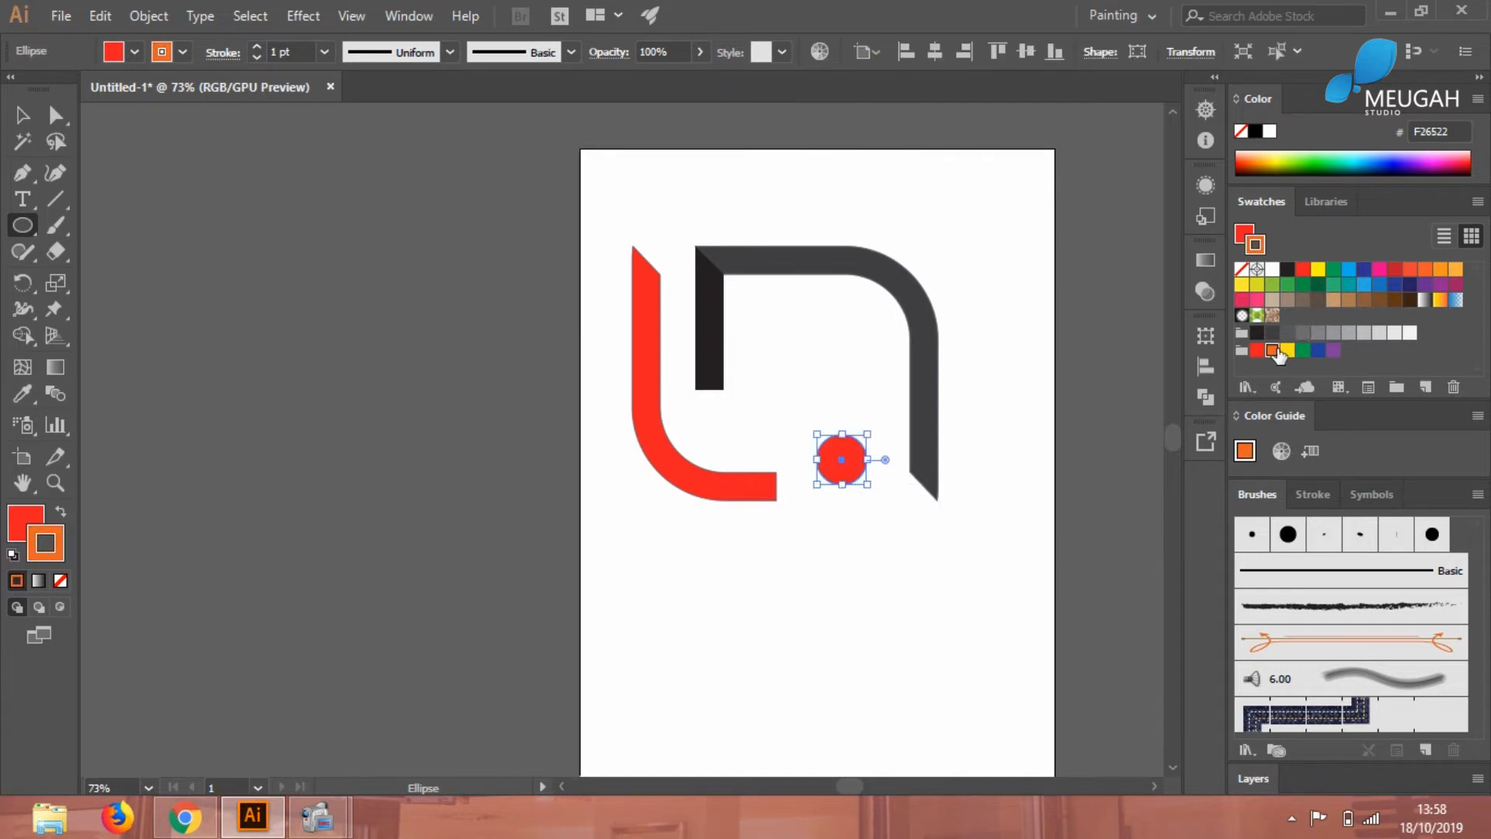
left_click(183, 56)
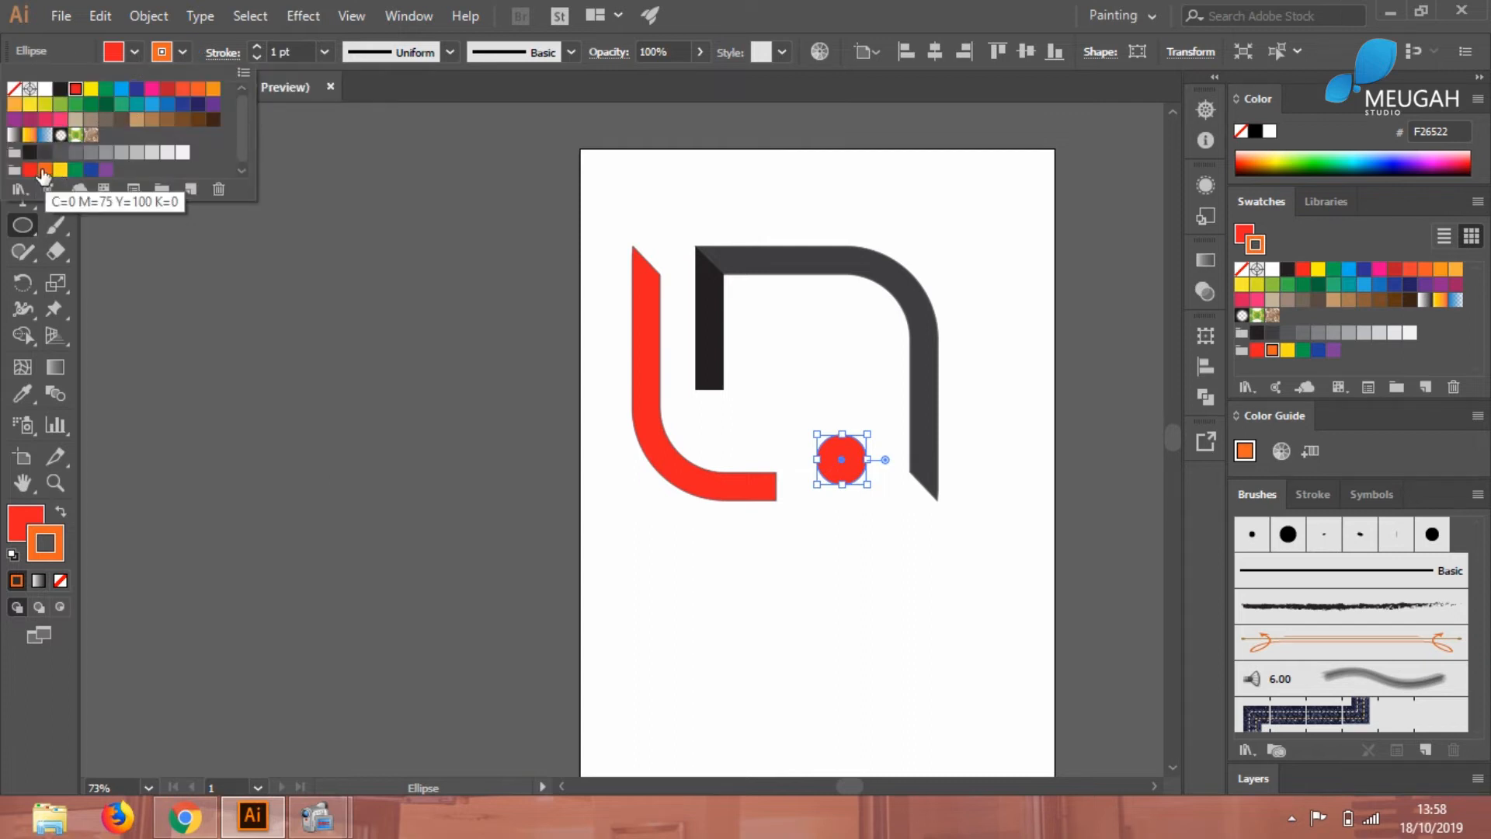
left_click(43, 171)
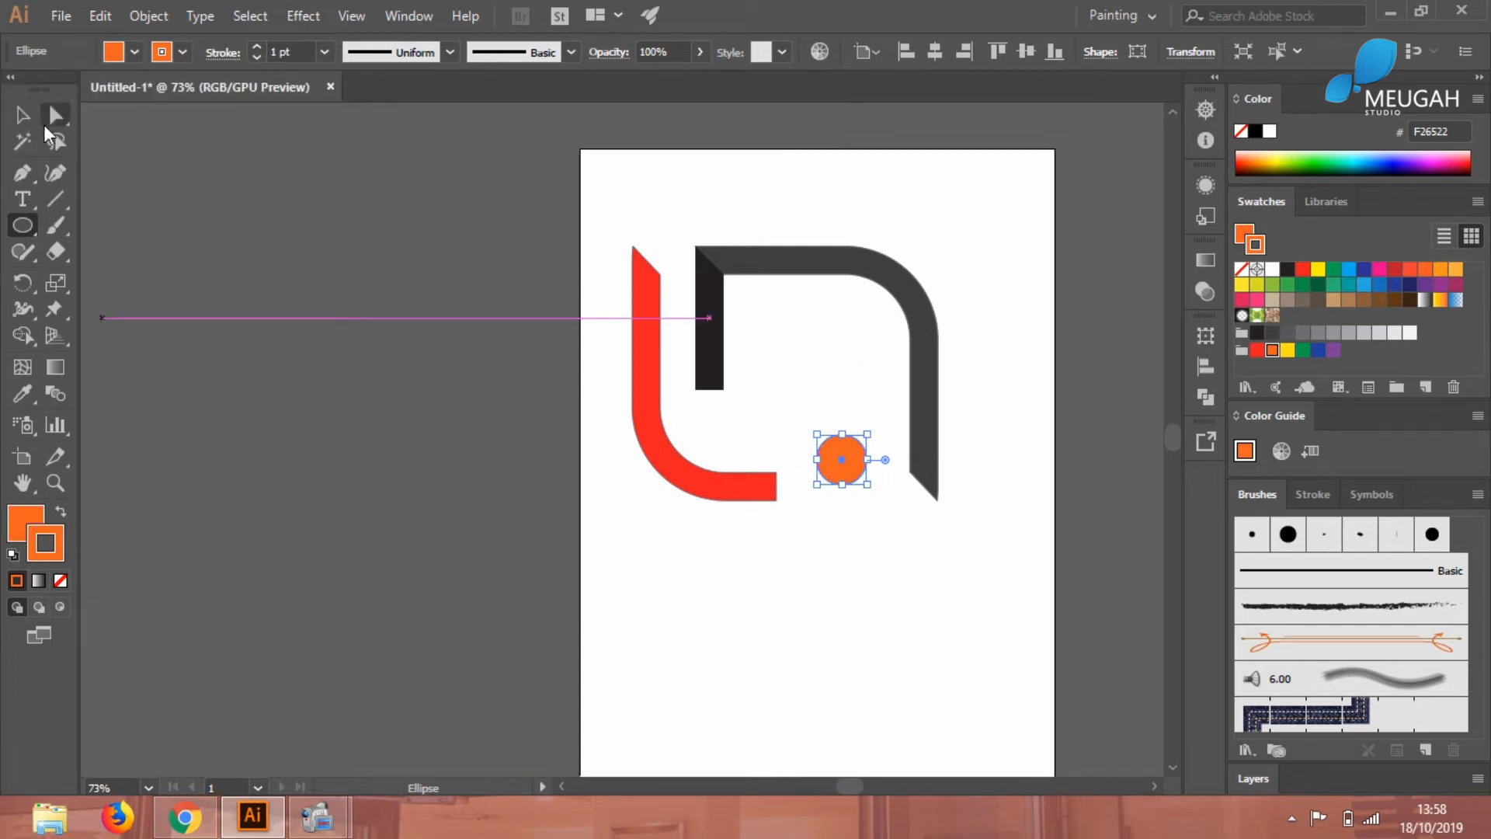
Move the orange circle up toward the logo's centre and shift the red piece slightly right, closer to the black bar
left_click(22, 115)
left_click(793, 505)
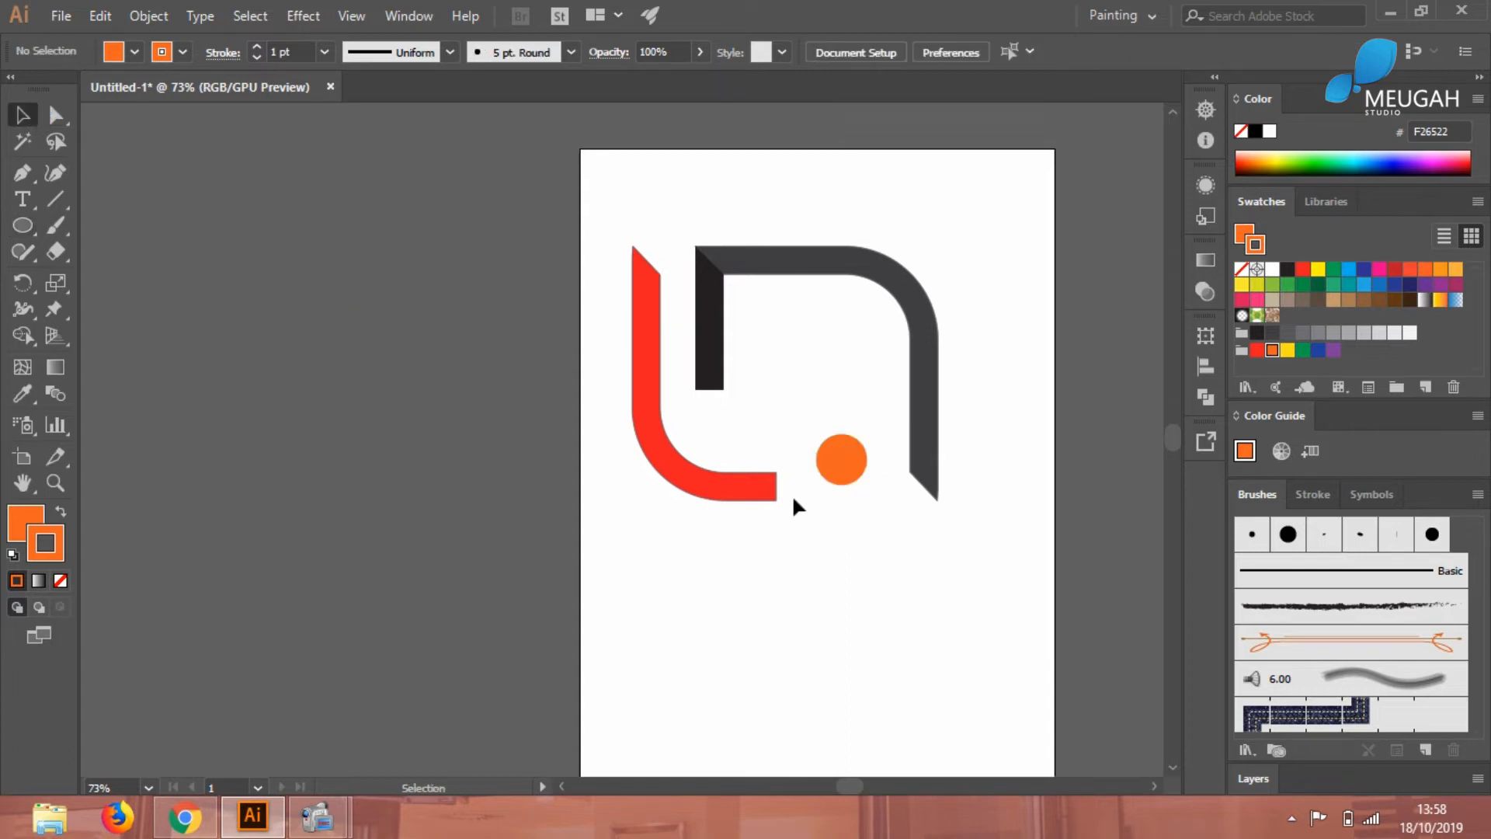
left_click_drag(855, 473, 821, 411)
left_click(822, 545)
mouse_move(751, 501)
left_mouse_down()
mouse_move(770, 500)
mouse_move(760, 487)
left_mouse_up()
left_click(840, 537)
left_click(878, 571)
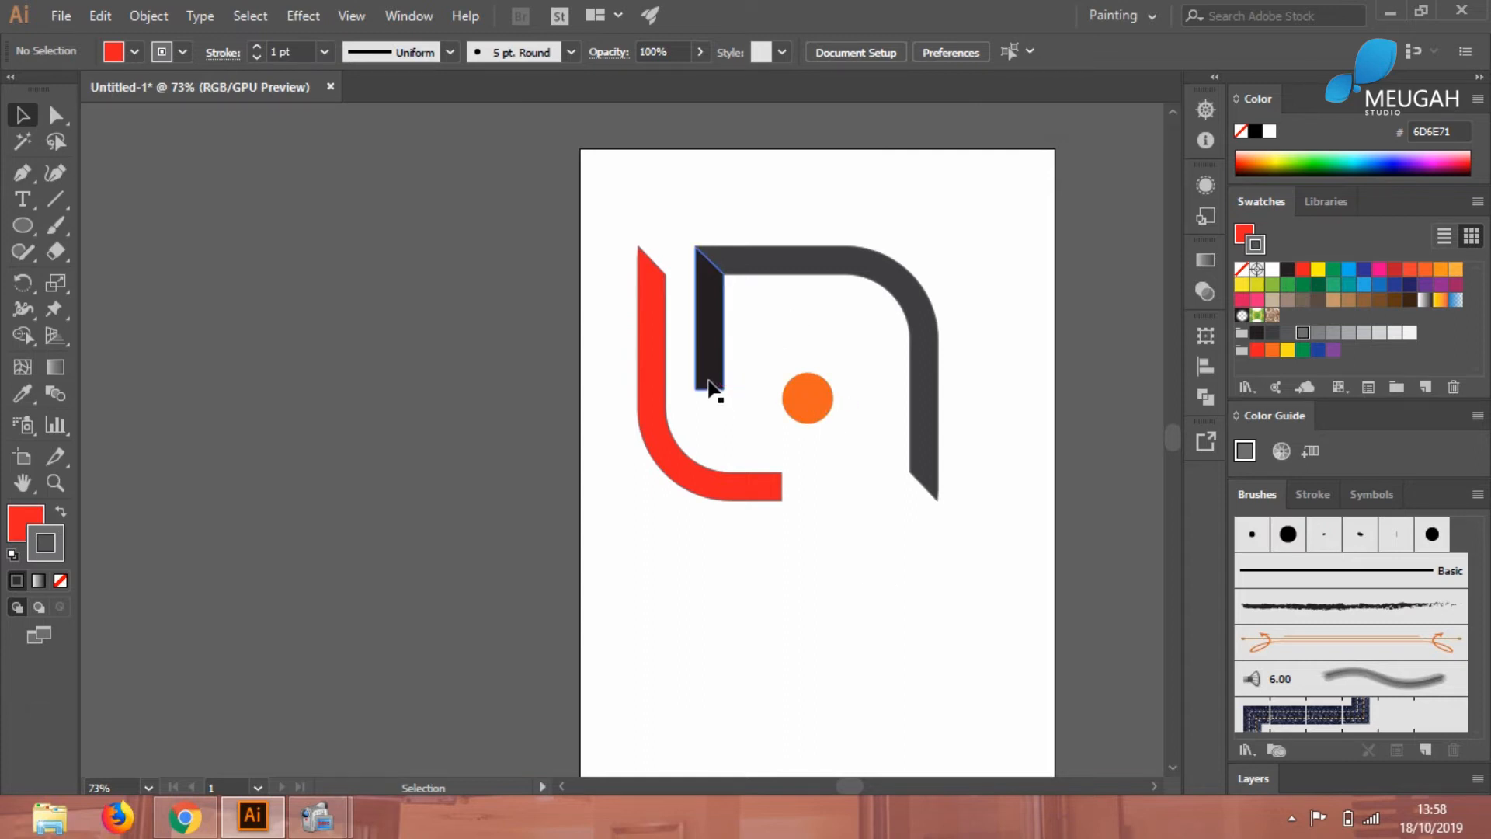
Draw a short horizontal line across the lower part of the black bar and divide the bar along it
left_click(705, 332)
left_click(55, 199)
left_click_drag(690, 343, 732, 342)
left_click(702, 355)
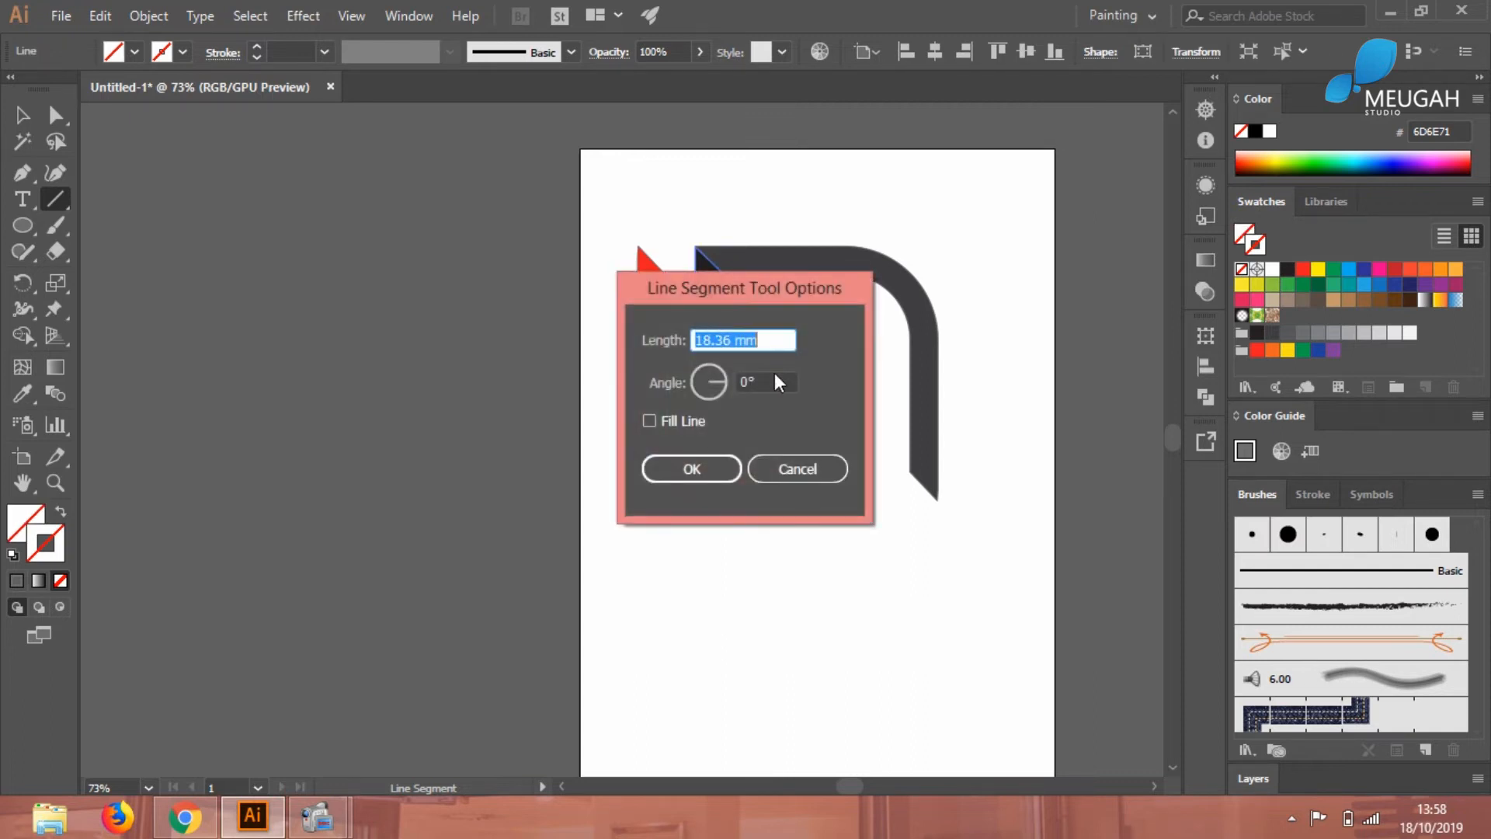
left_click(769, 466)
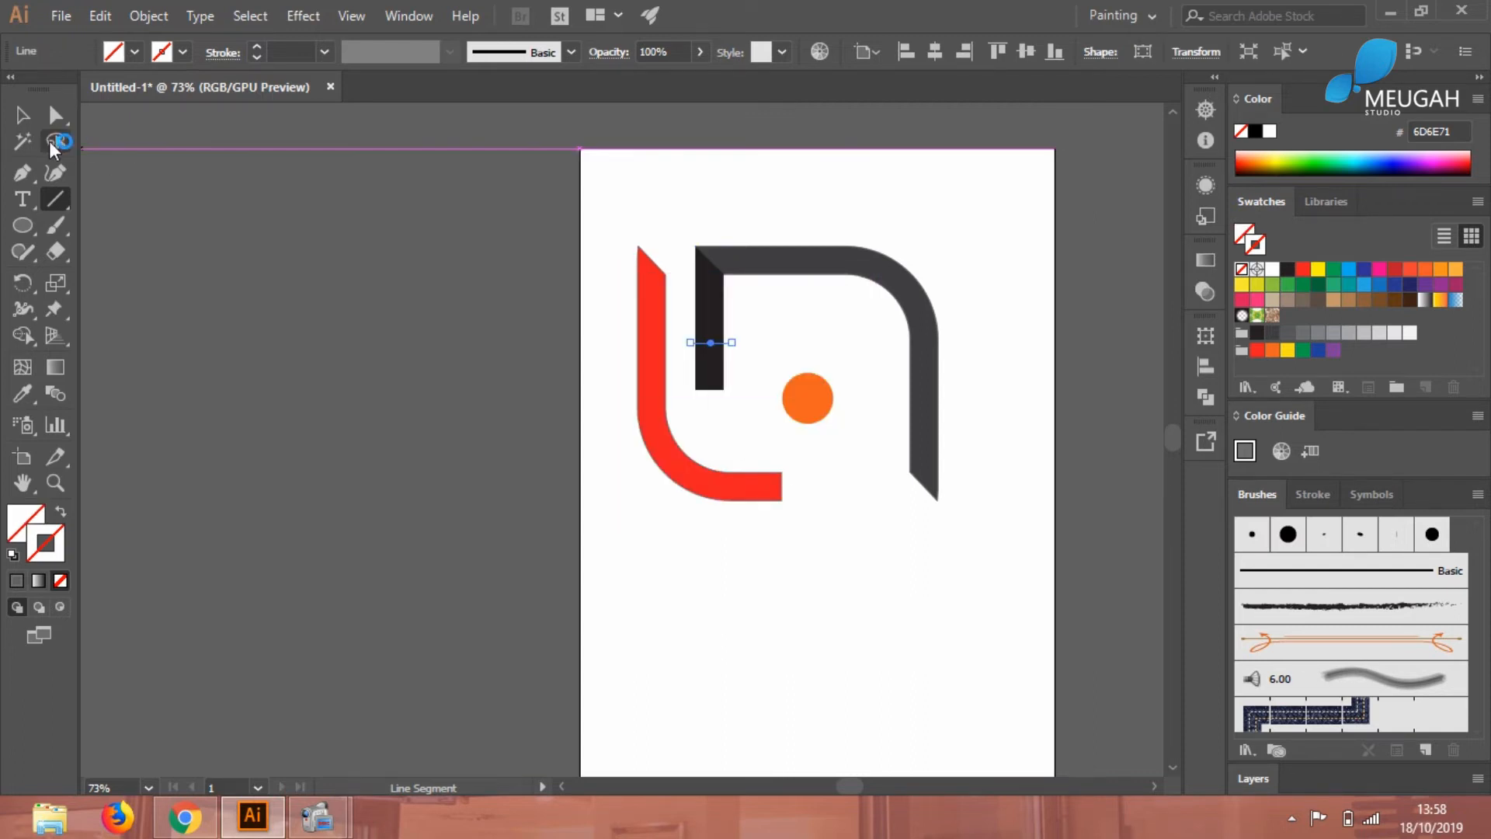
left_click(23, 116)
left_click(711, 382, "shift")
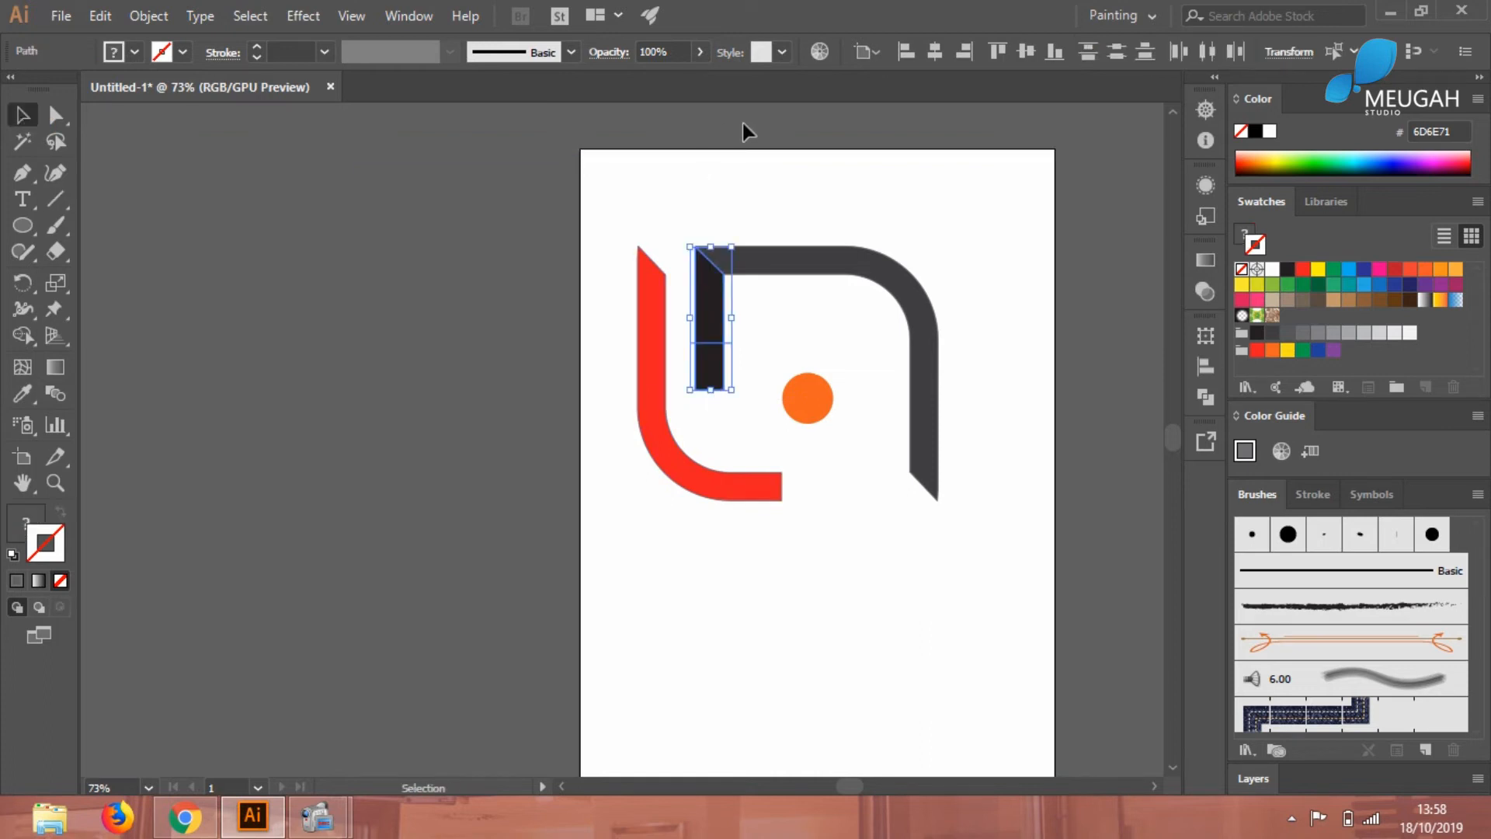
left_click(1209, 400)
left_click(955, 436)
left_click(858, 442)
Ungroup the divided black bar and delete its lower segment to shorten it
right_click(707, 371)
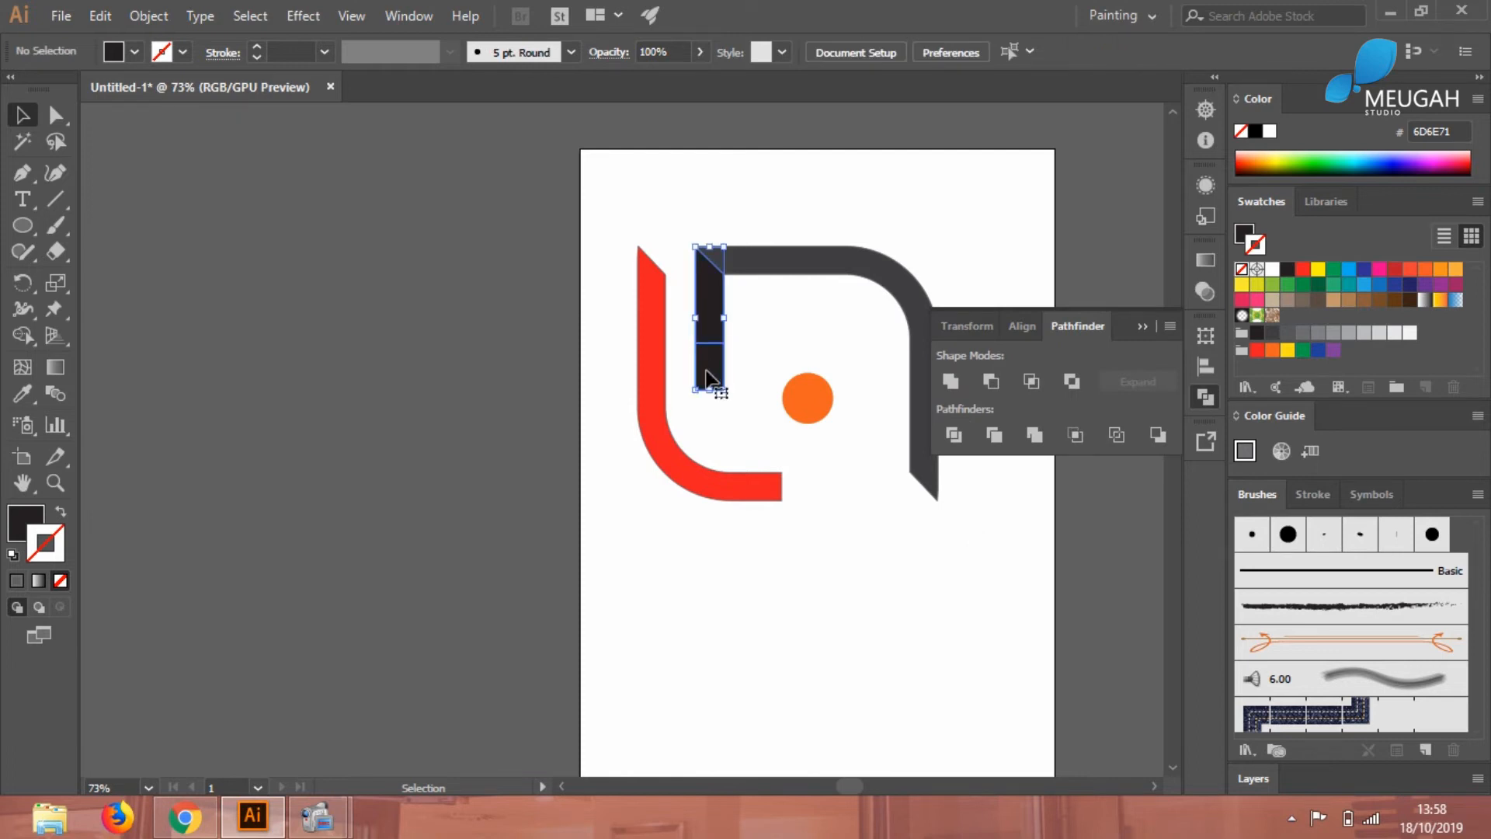
left_click(808, 559)
left_click(775, 580)
left_click(719, 371)
key("Delete")
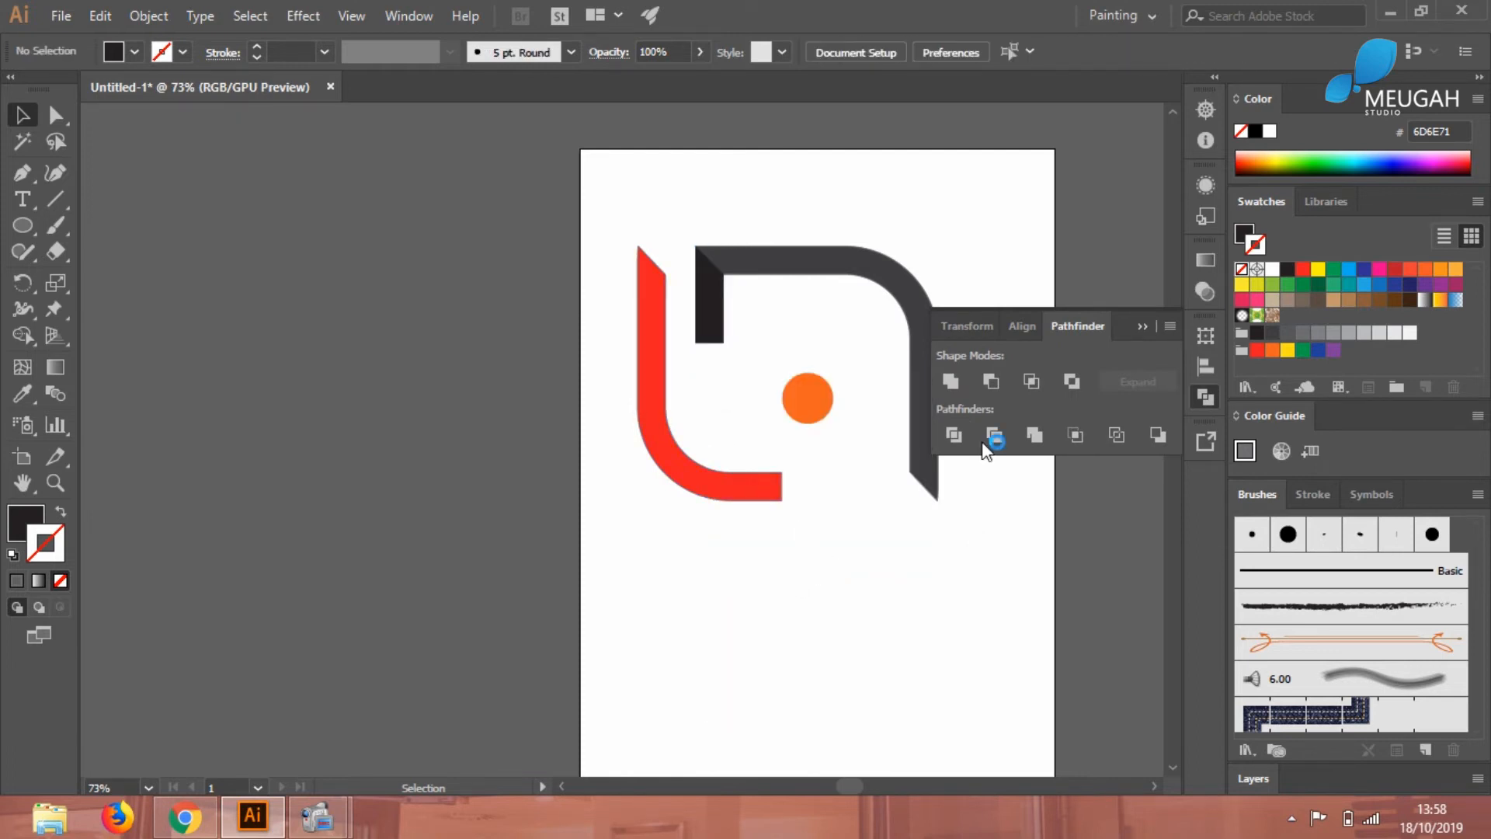
left_click(1144, 325)
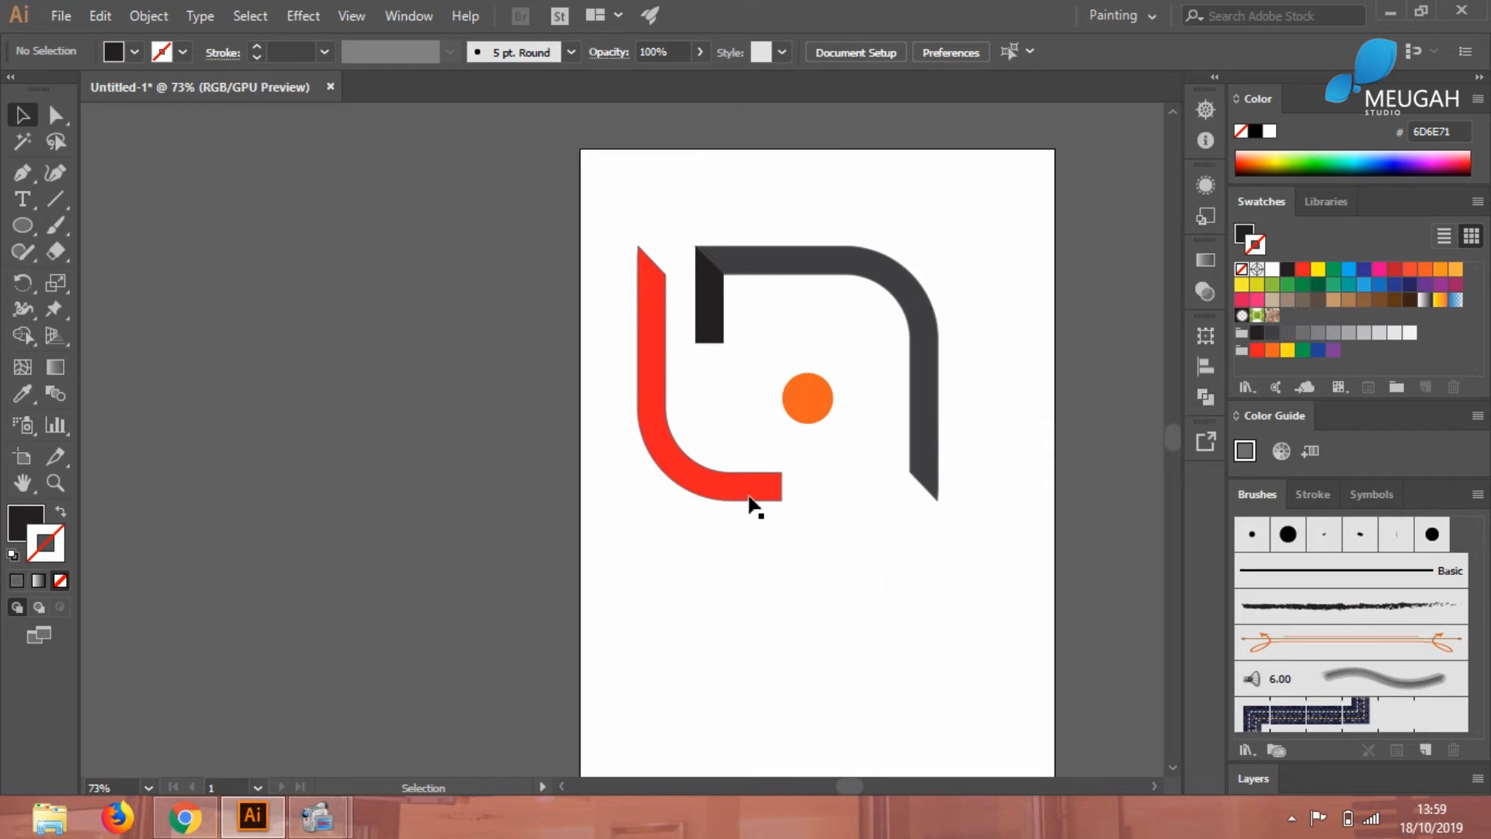
Remove the stroke from all of the logo's shapes
key("ctrl+a")
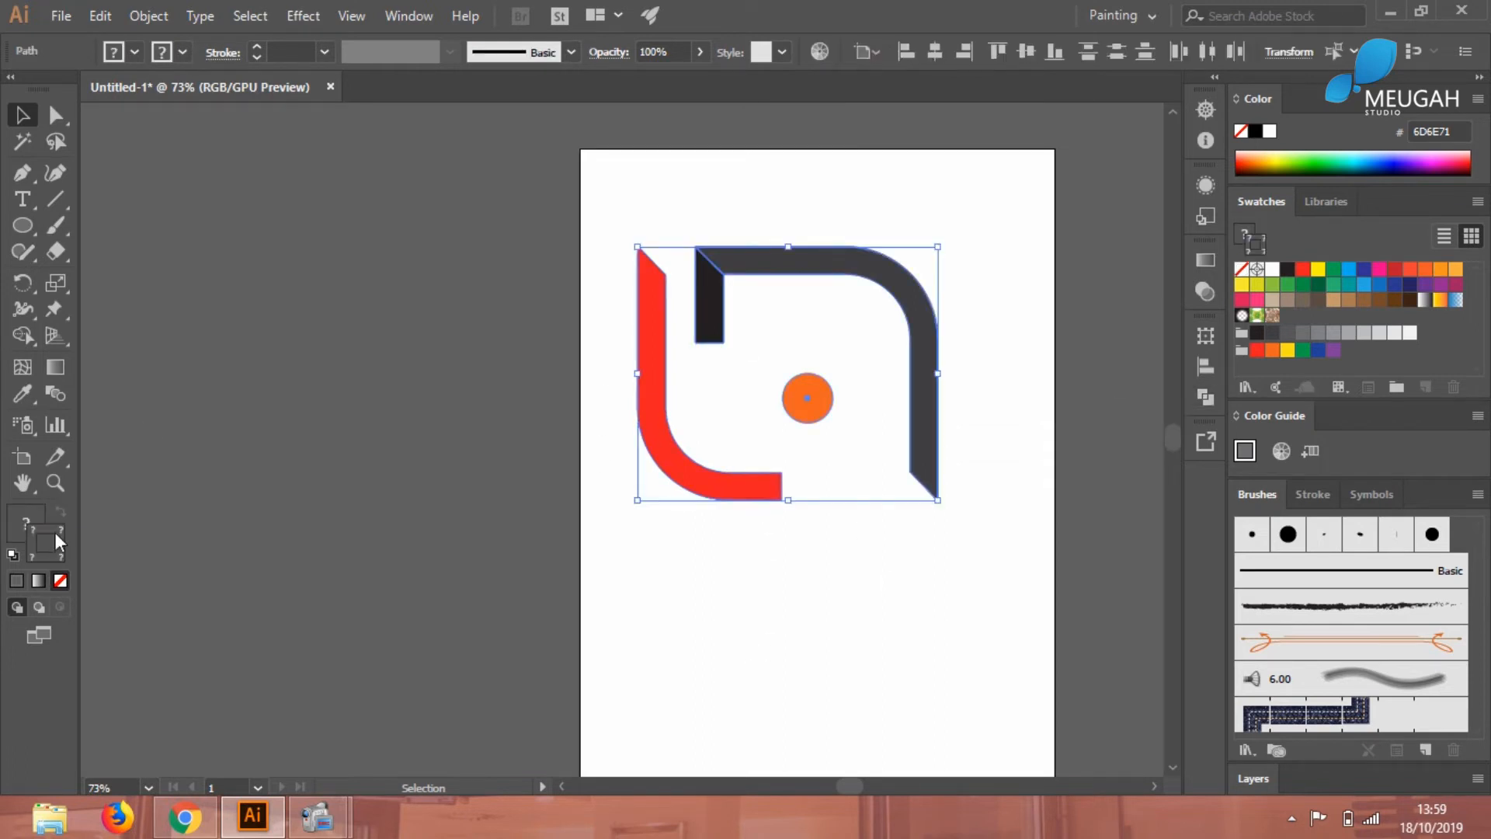
left_click(348, 500)
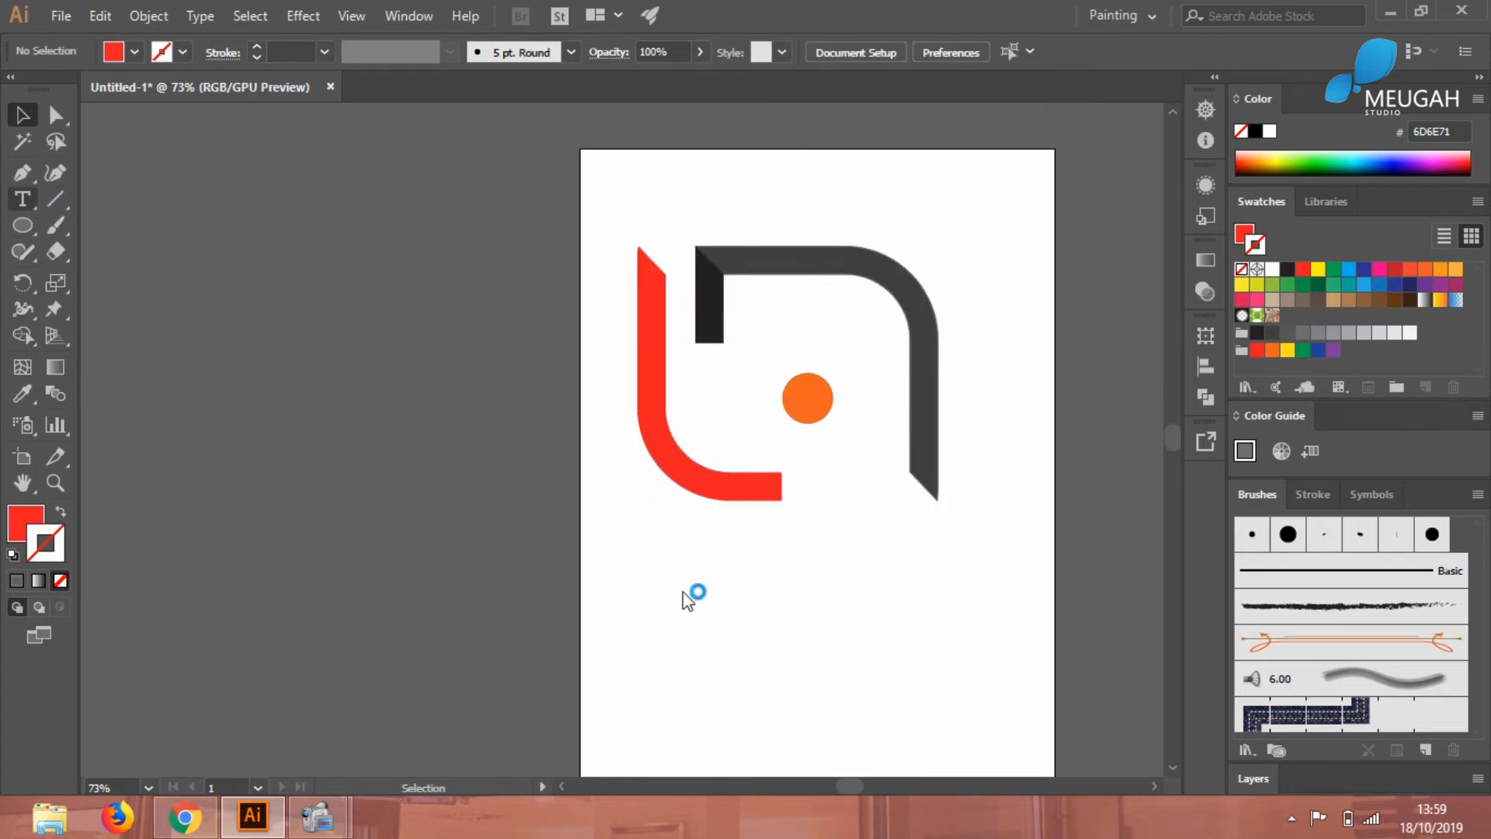
Add the text "COMPANY NAME" below the red piece
left_click(656, 542)
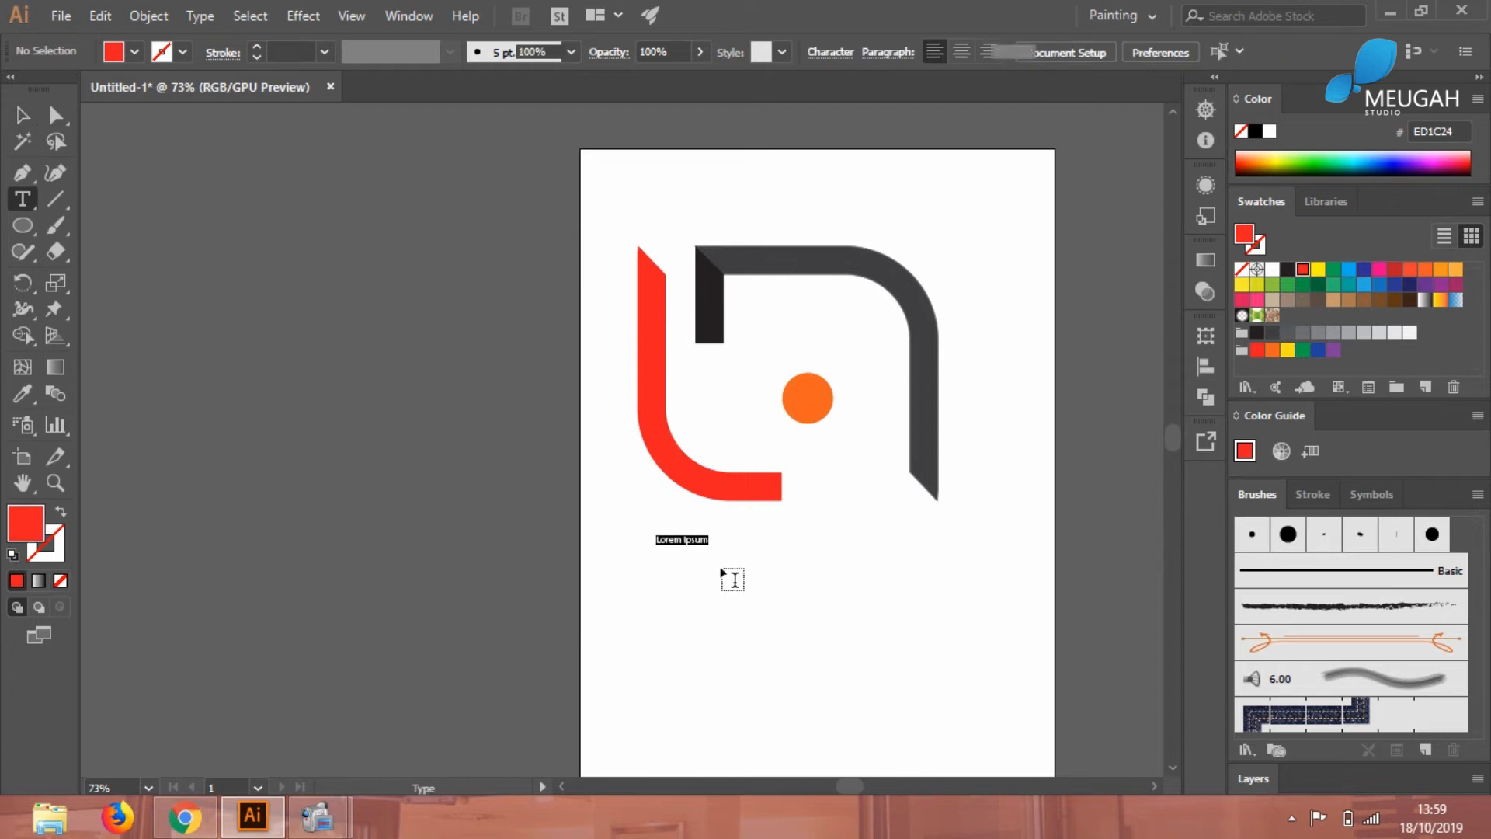
type("COM")
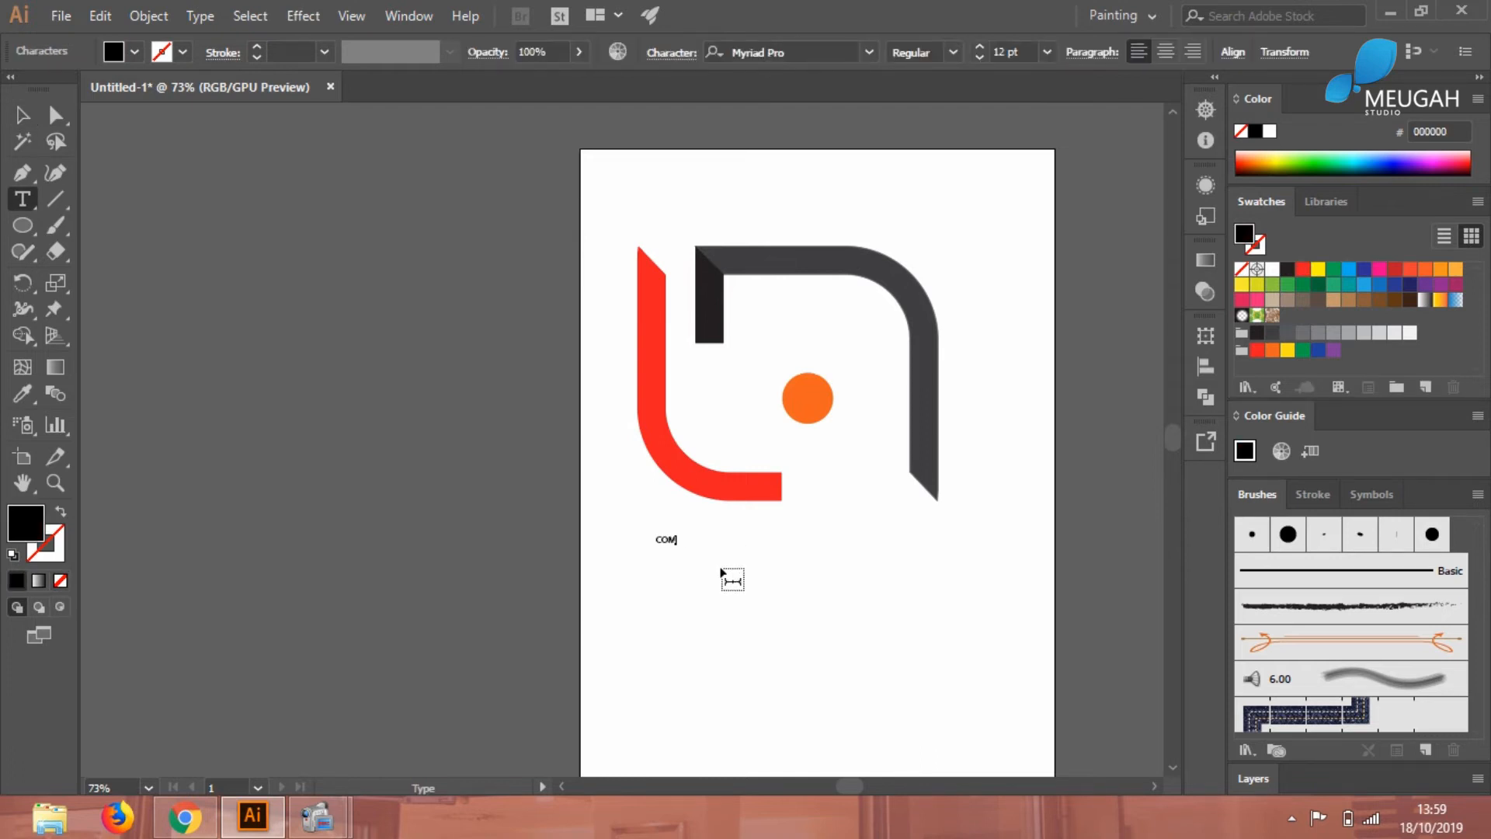
type("PANY NAME")
left_click(22, 115)
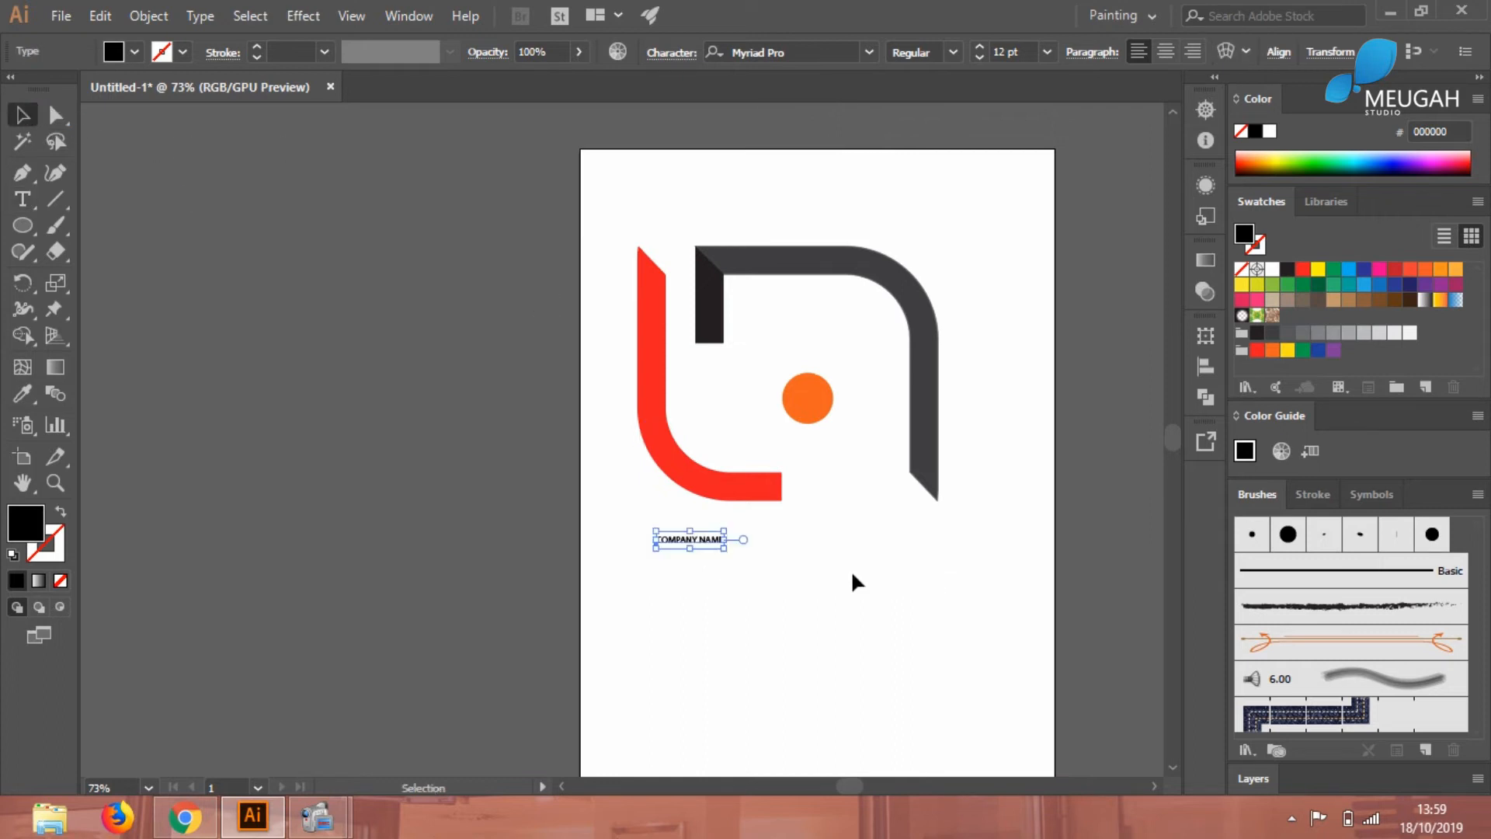
Enlarge the company name to the logo's full width, about 53.25 pt, and place it just below the logo
left_click_drag(724, 548, 942, 621)
mouse_move(654, 537)
left_mouse_down()
mouse_move(634, 528)
mouse_move(637, 541)
left_mouse_up()
left_click_drag(868, 564, 868, 542)
left_click(948, 631)
left_click(928, 548)
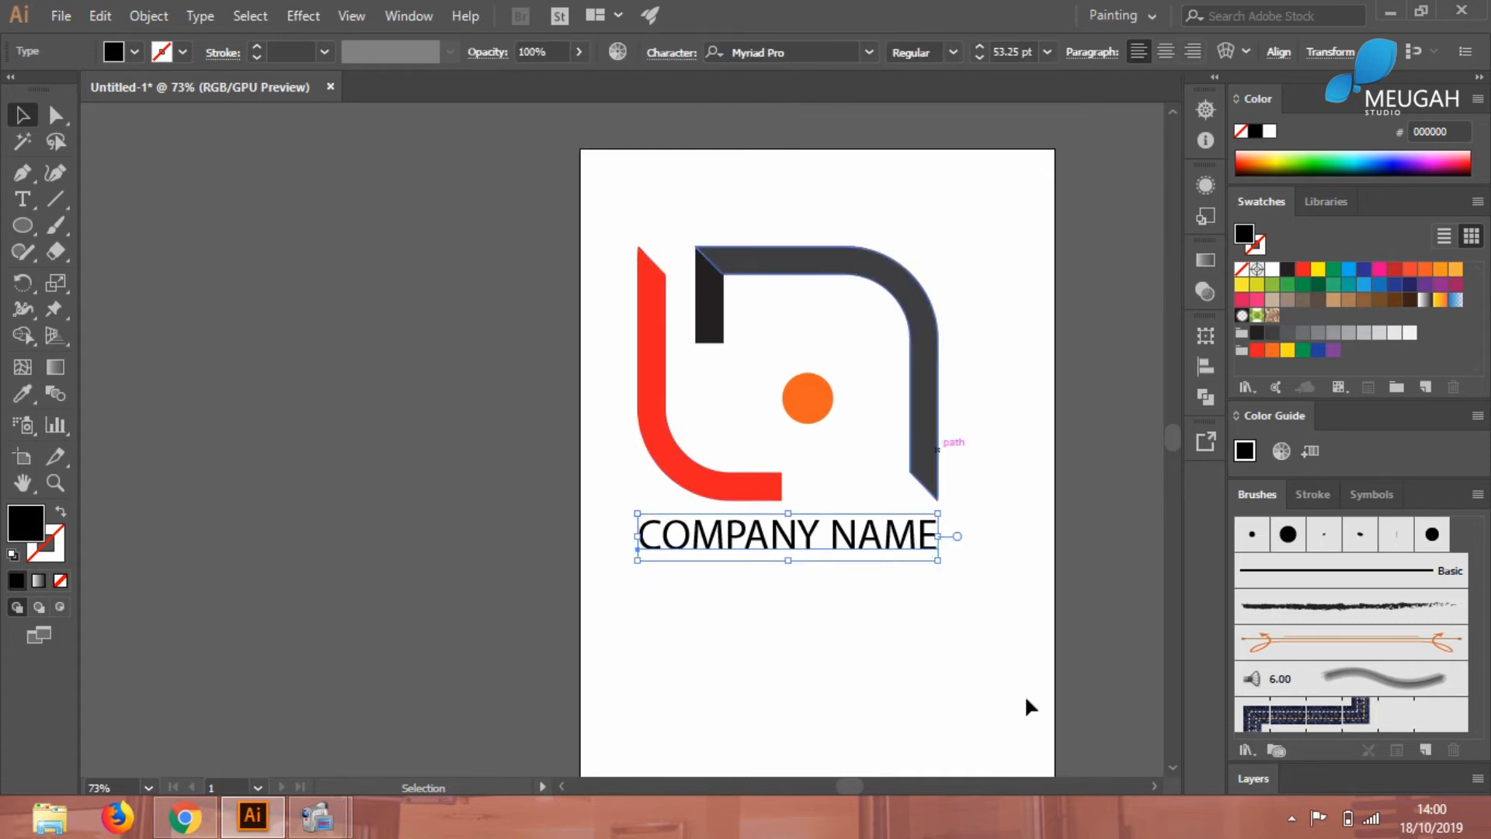
key("ctrl+0")
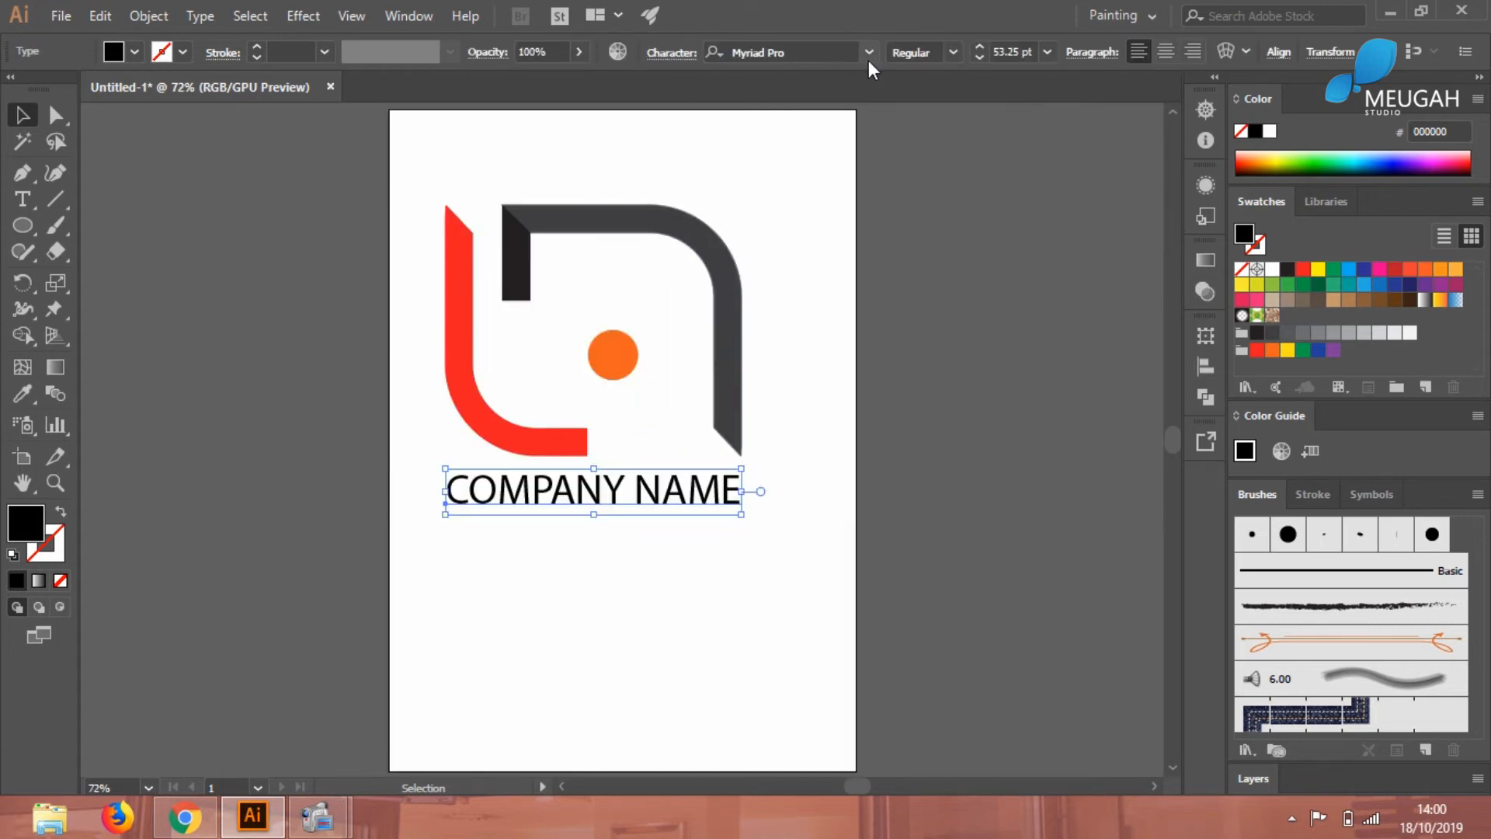
Change the company name's font to Negative 24
left_click(807, 51)
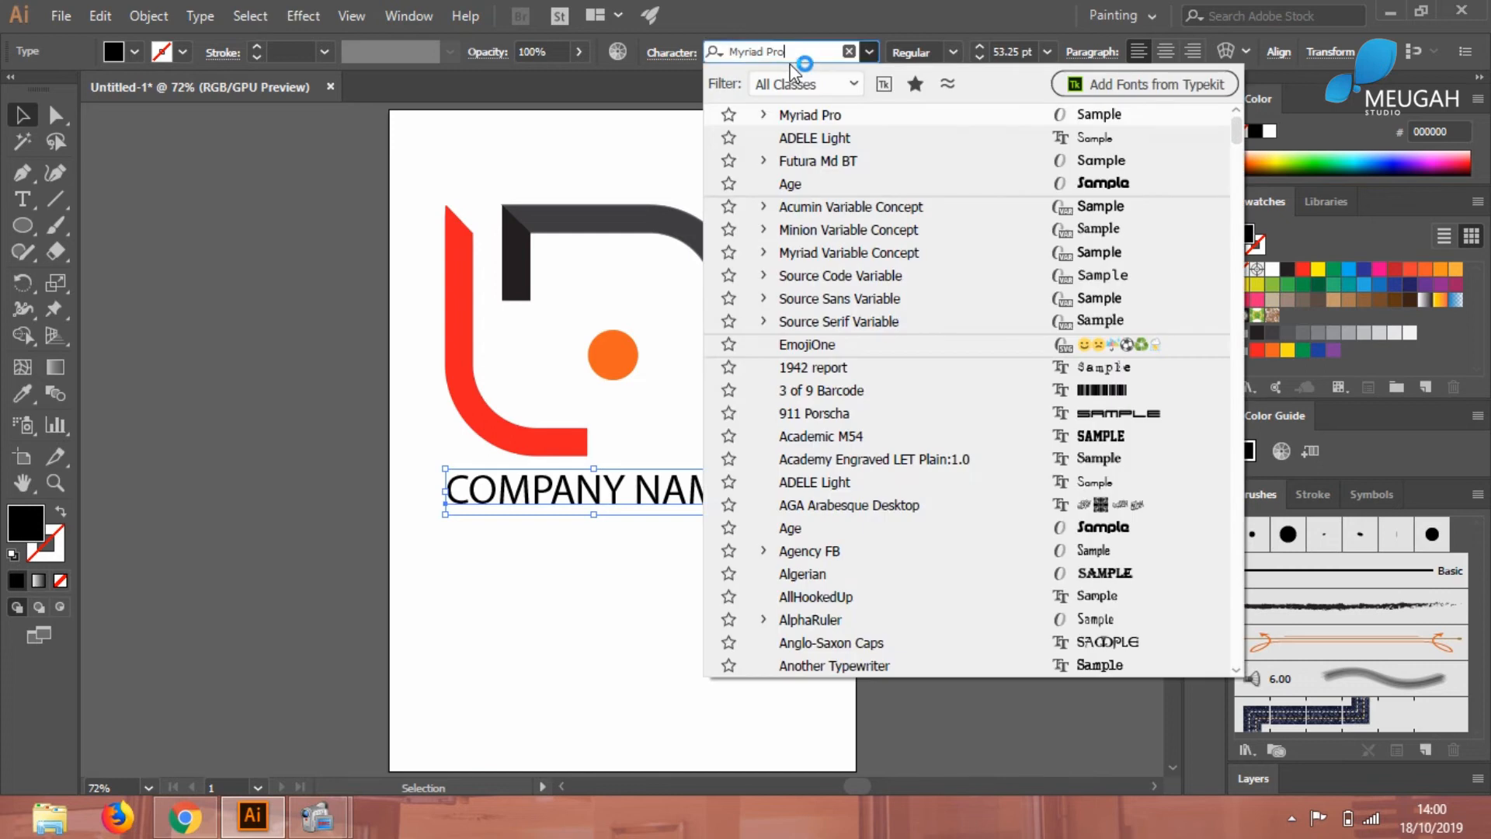
left_click(799, 44)
left_click(798, 50)
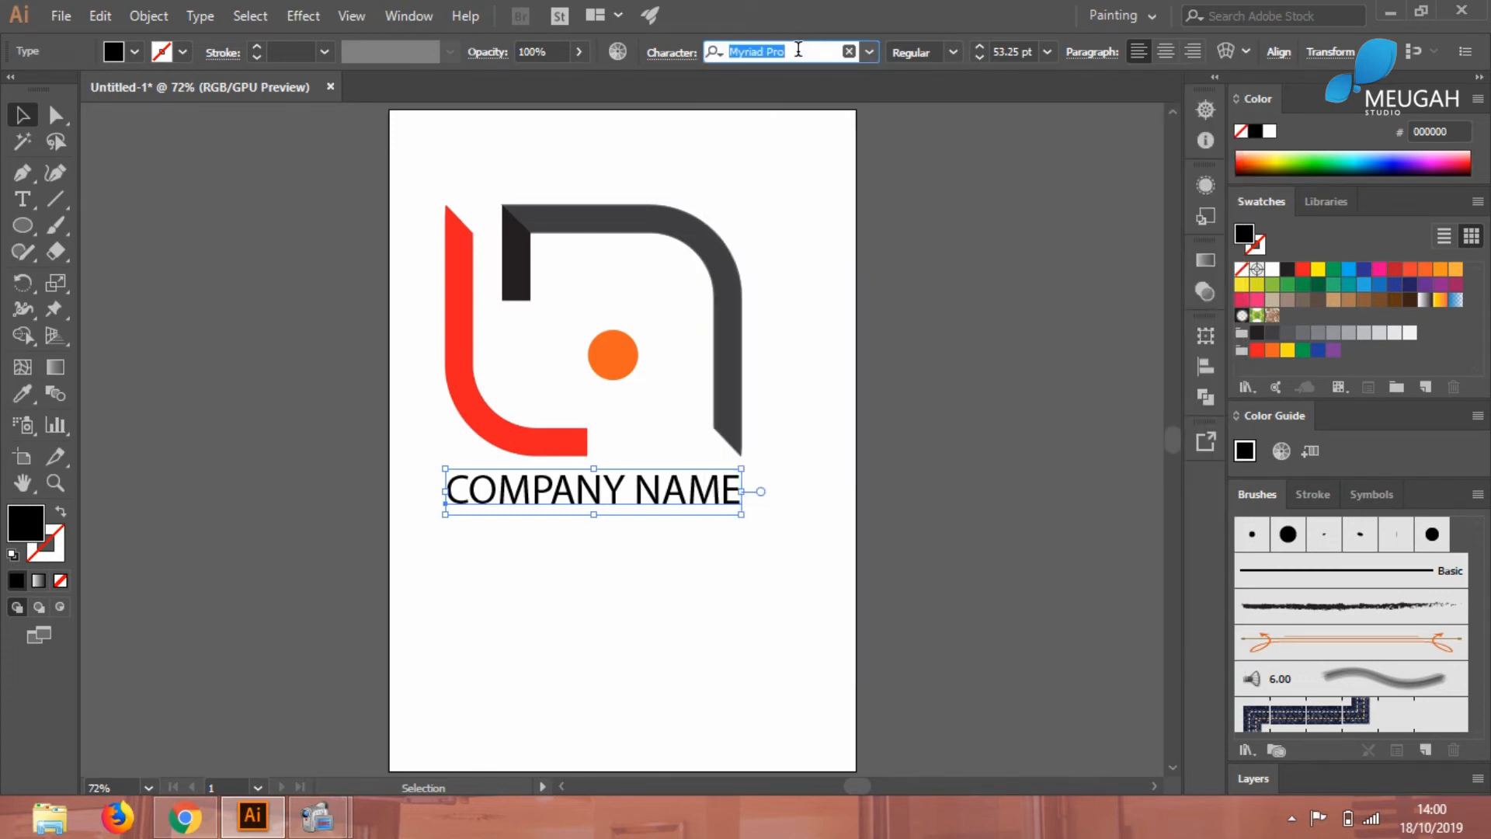
type("Nasal")
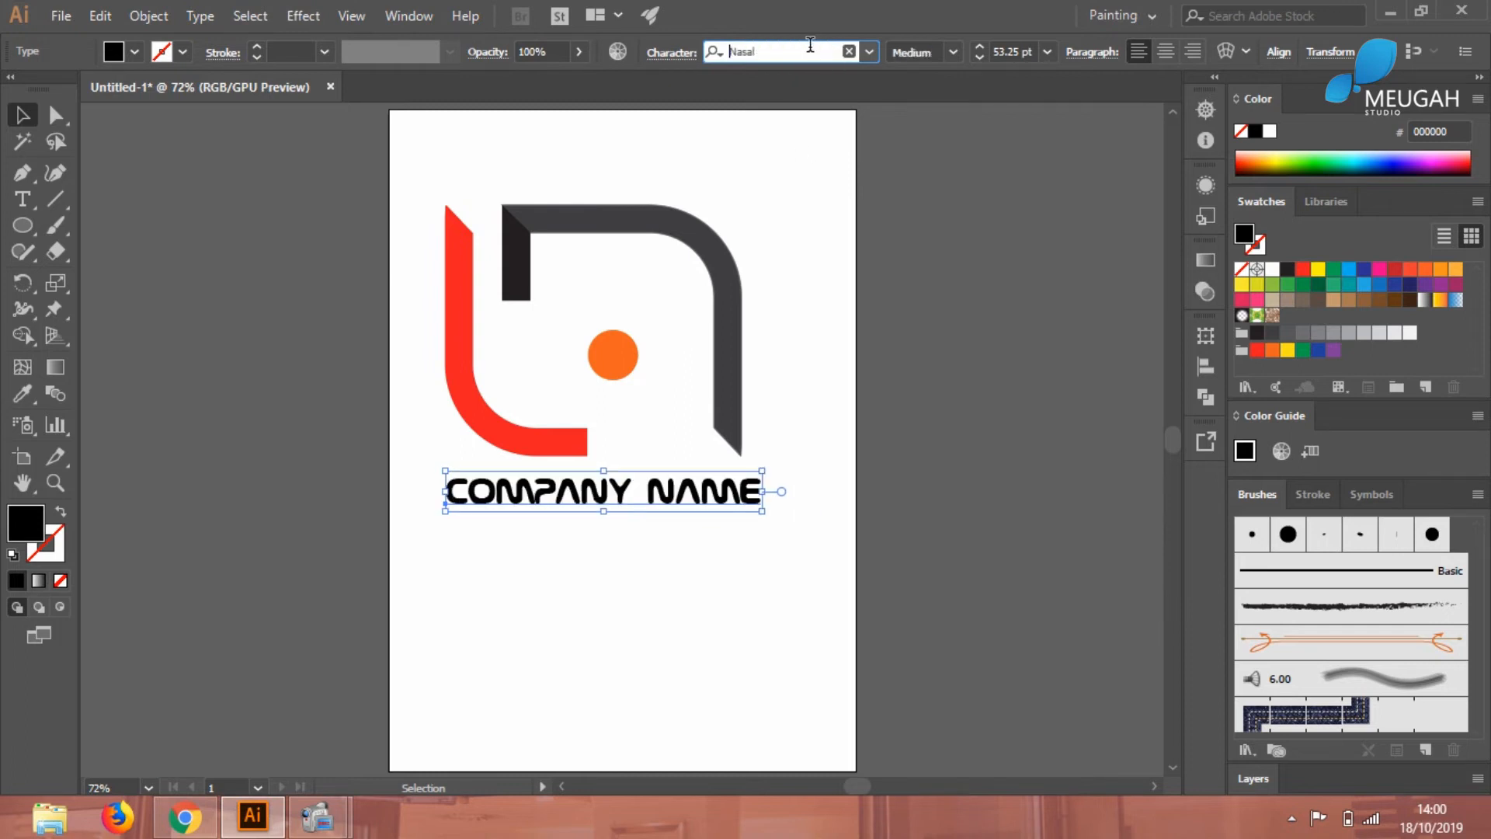
key("Down")
key("Down")
key("Down")
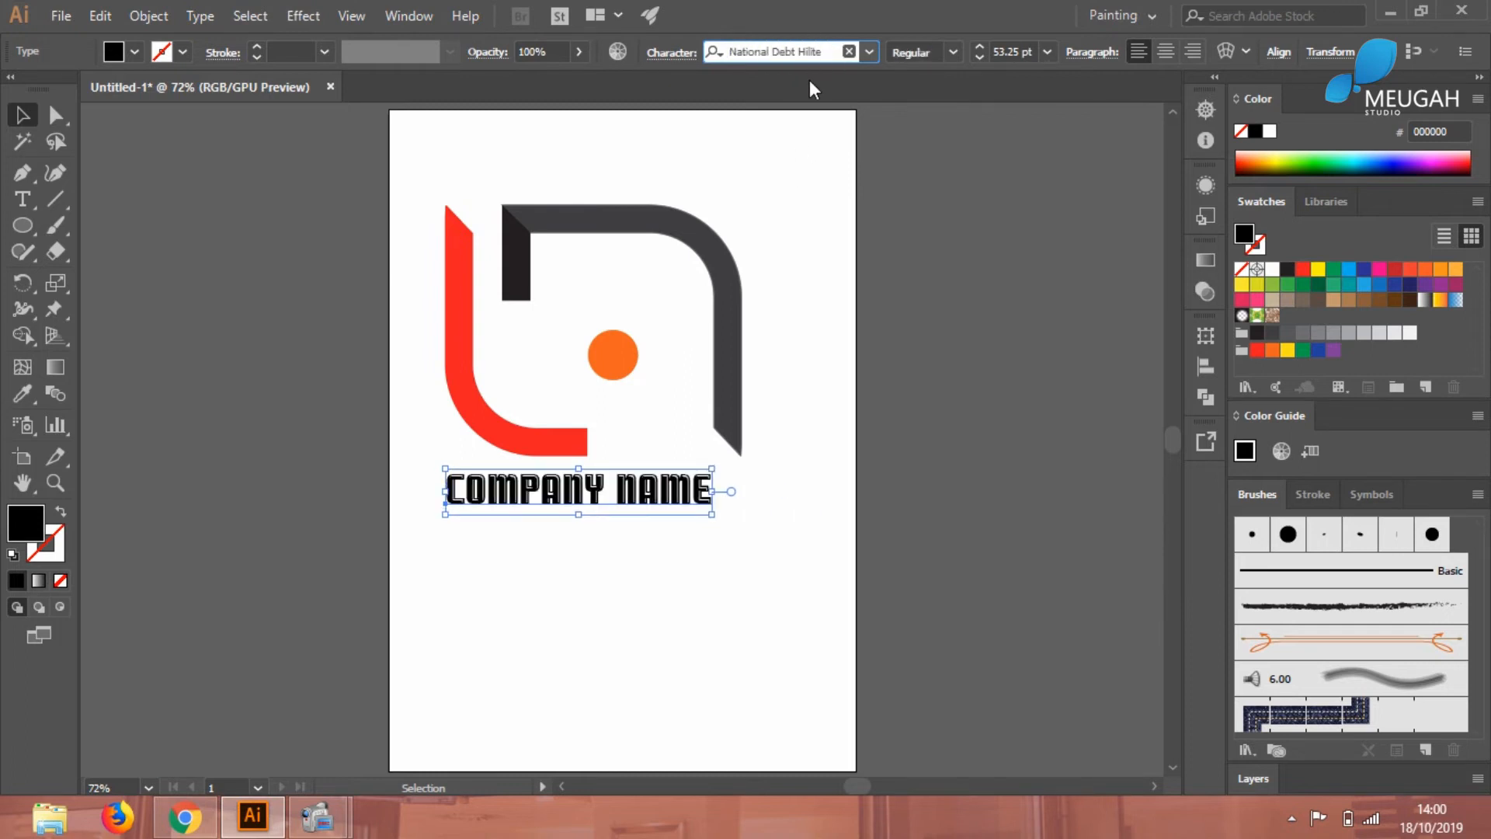
key("Down")
key("Down")
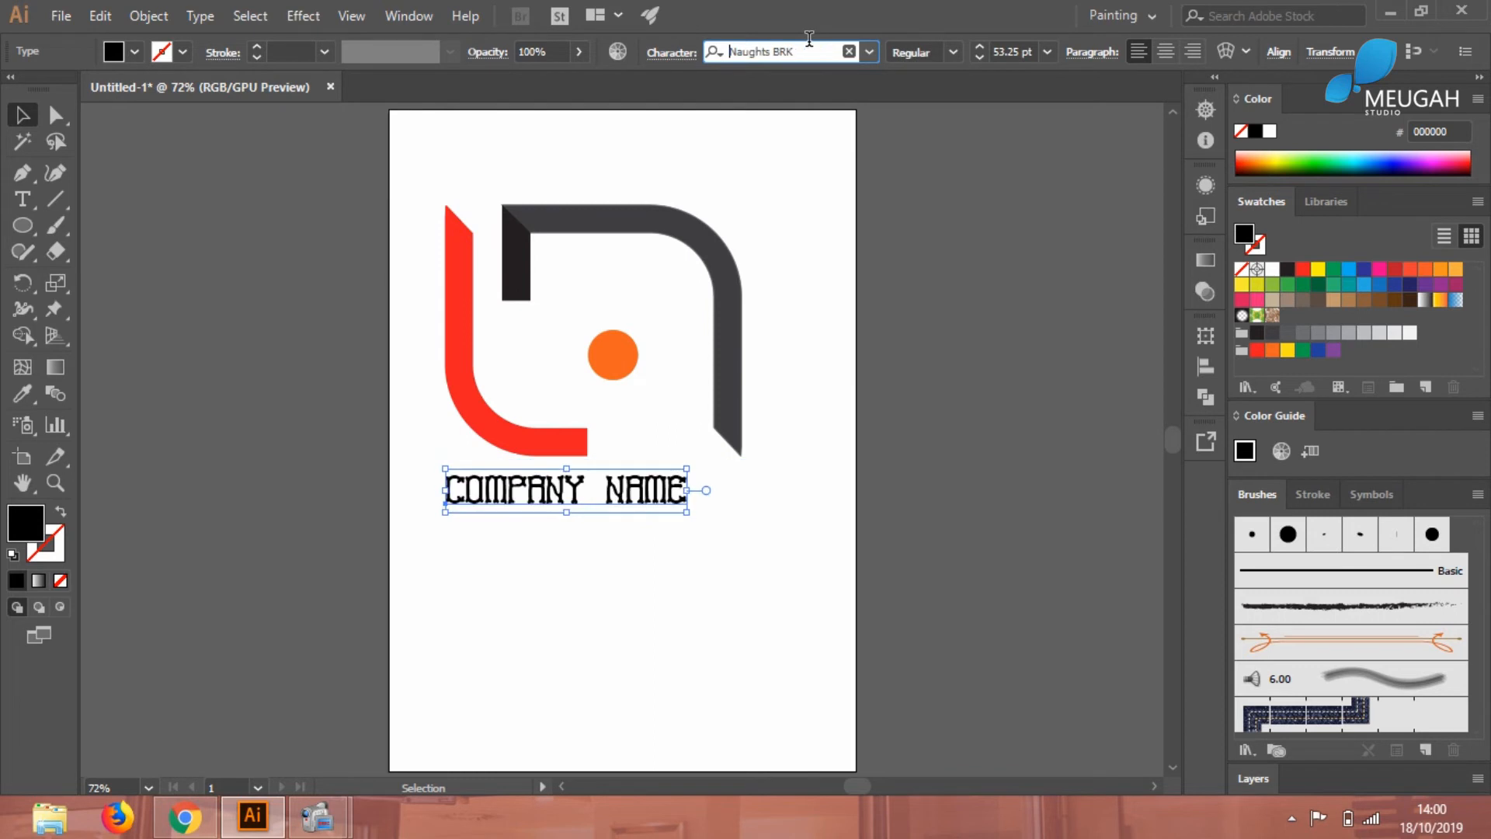
key("Down")
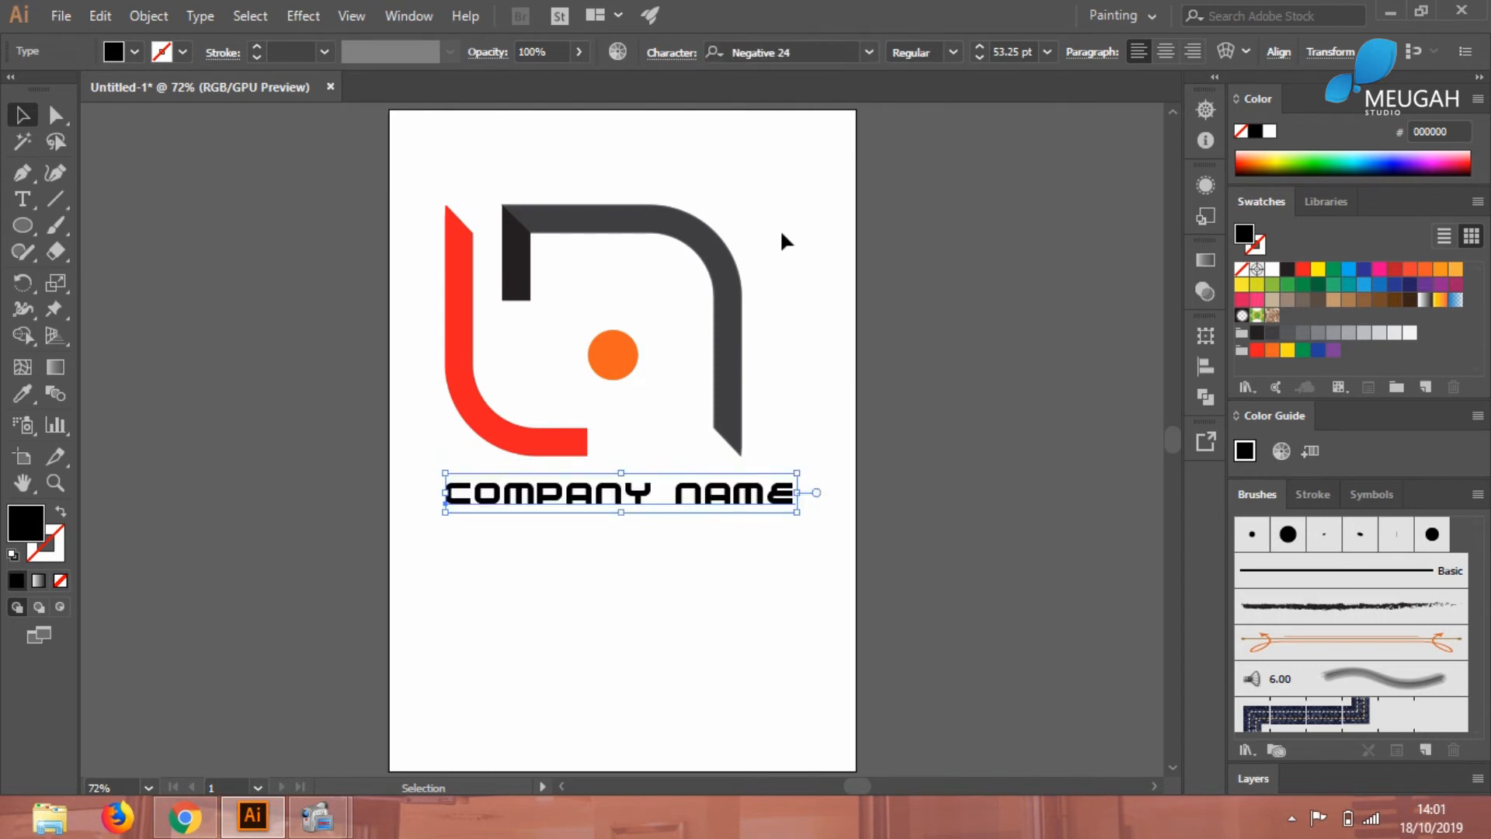
Scale the company name down so that its width matches the logo
left_click_drag(796, 511, 744, 525)
left_click(751, 546)
left_click(608, 494)
left_click(801, 485)
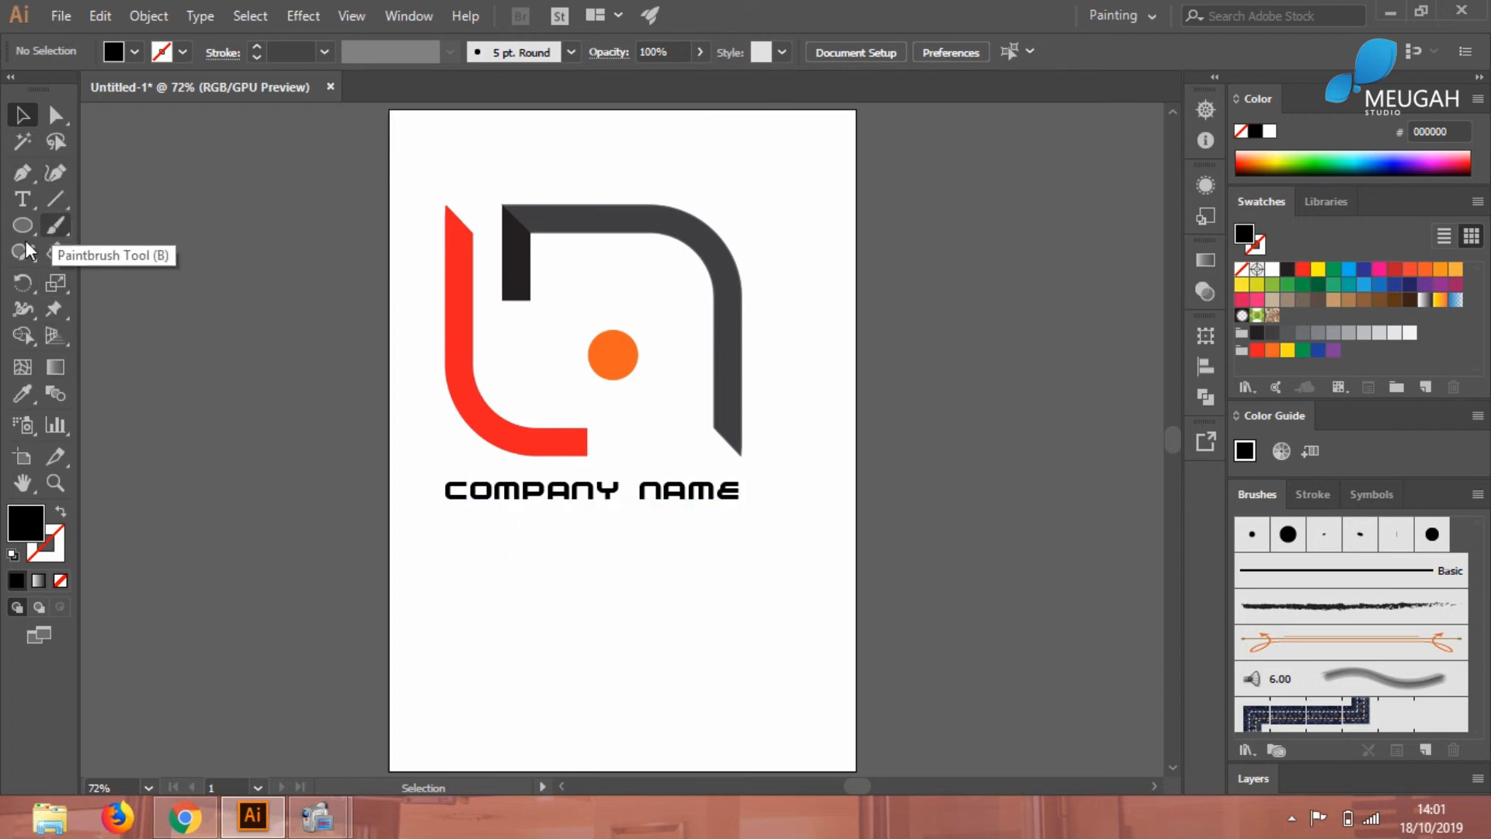
Add the text "your tagline here" on a line below the company name
key("t")
left_click(471, 535)
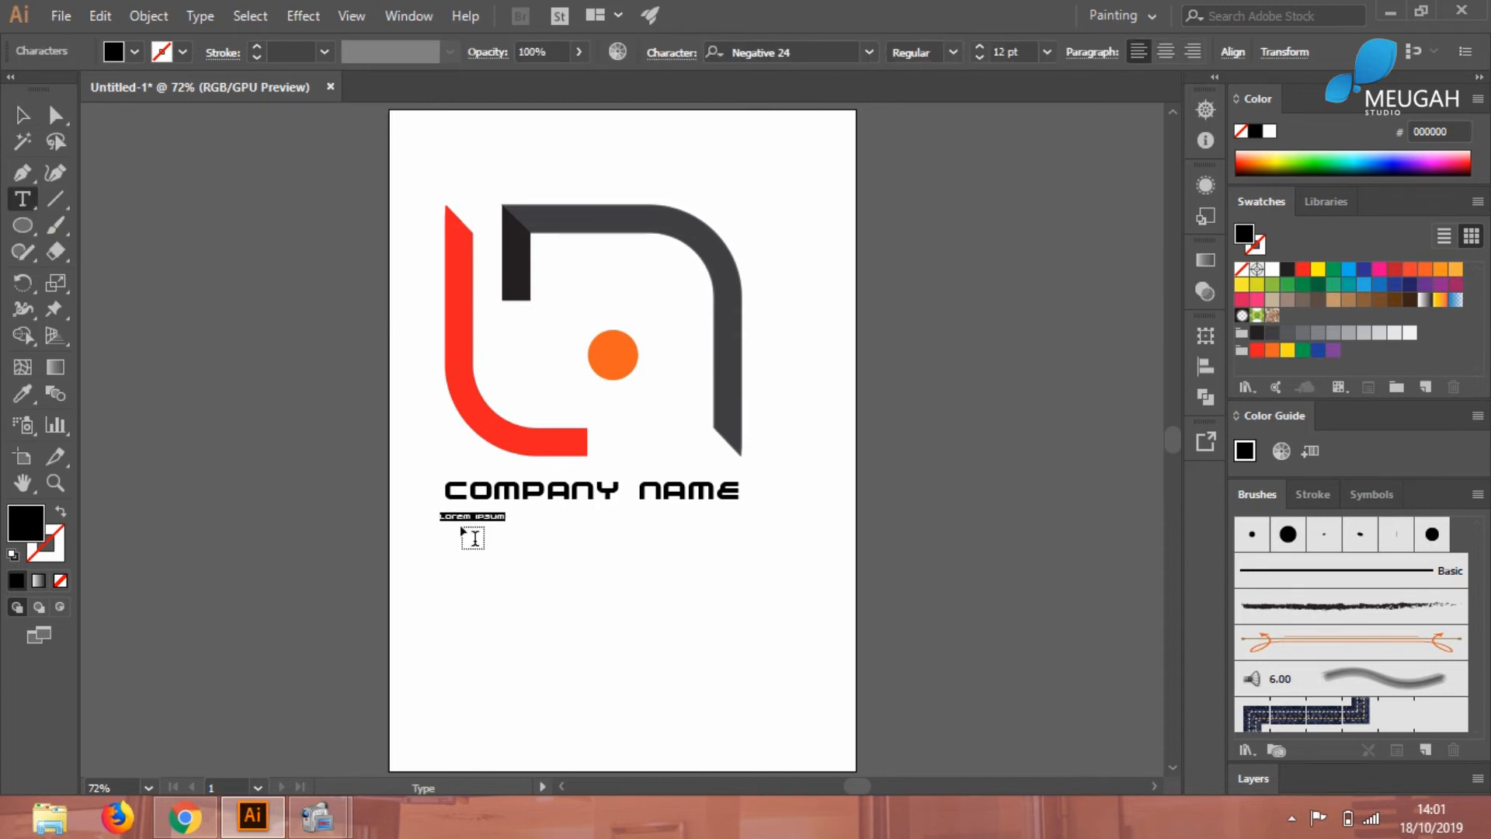
key("BackSpace")
type("your ")
type("cas")
type("line")
key("BackSpace")
key("BackSpace")
key("BackSpace")
key("BackSpace")
key("BackSpace")
type("sline her")
left_click(32, 116)
Set the tagline's font to Nasalization and enlarge the text to about 31.33 pt
left_click(822, 52)
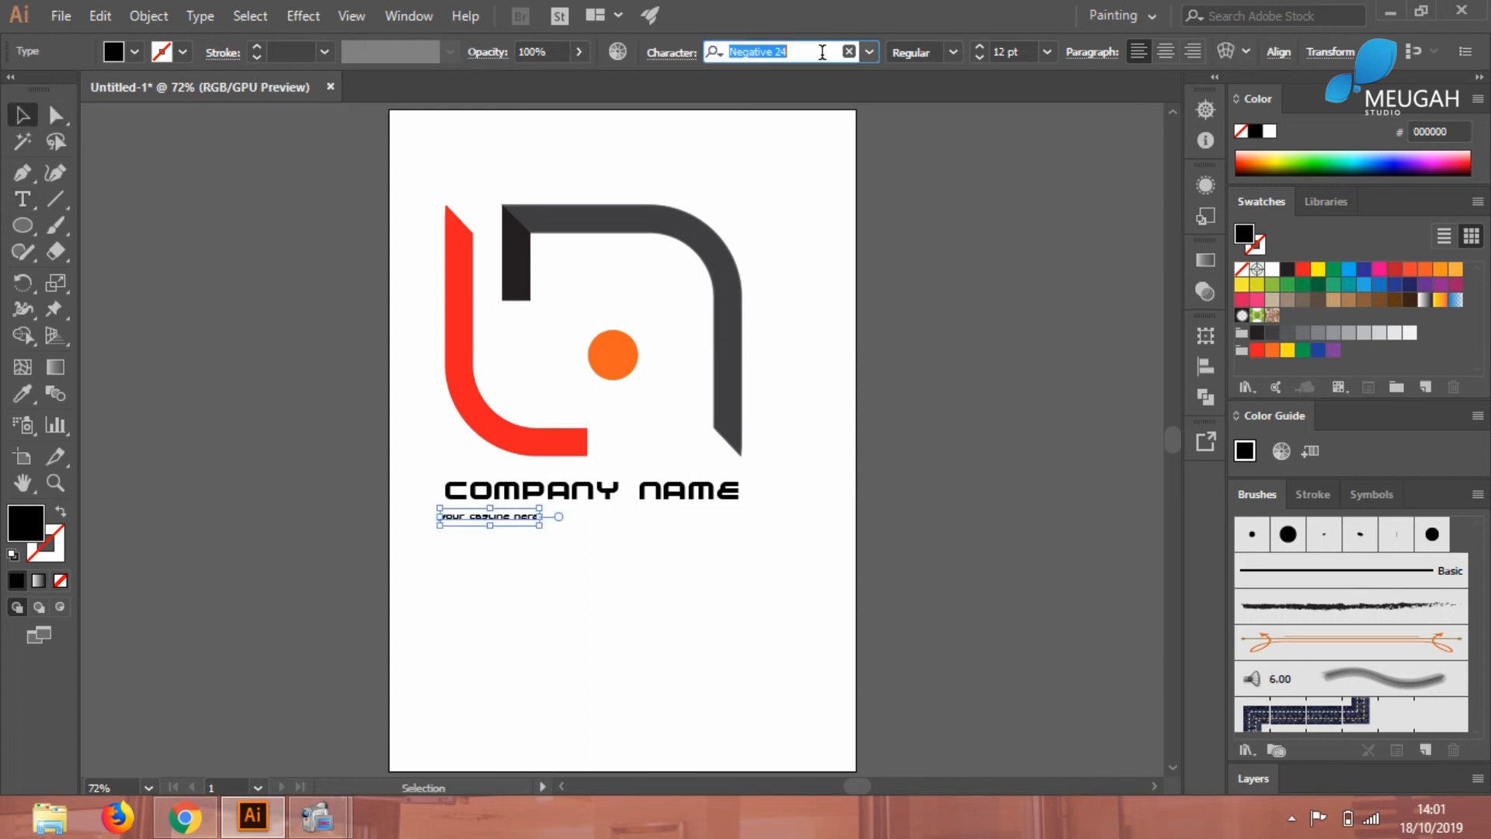
key("Down")
scroll(786, 379, "down", 2)
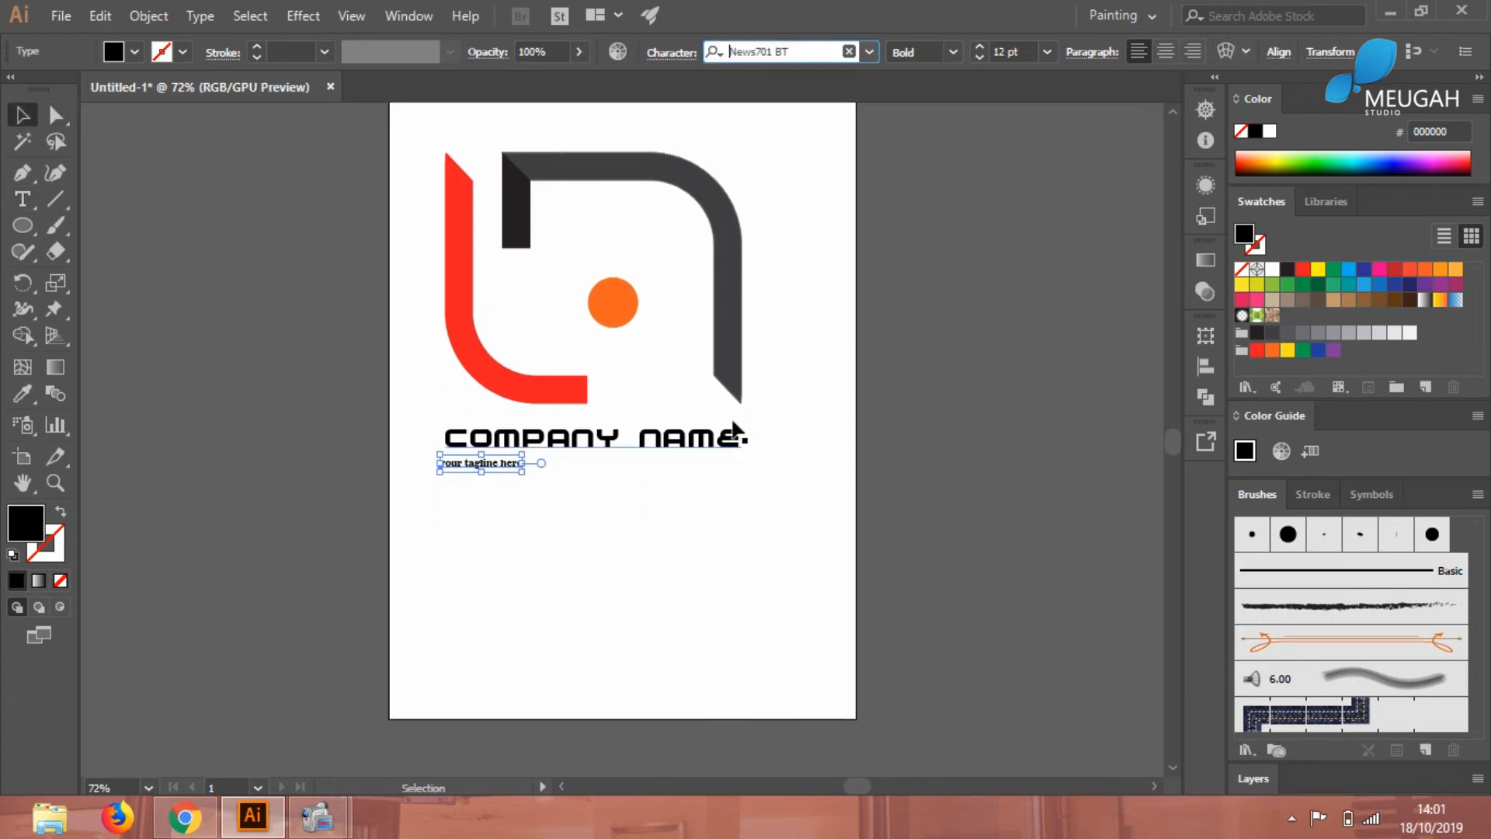
key("Up")
key("Up")
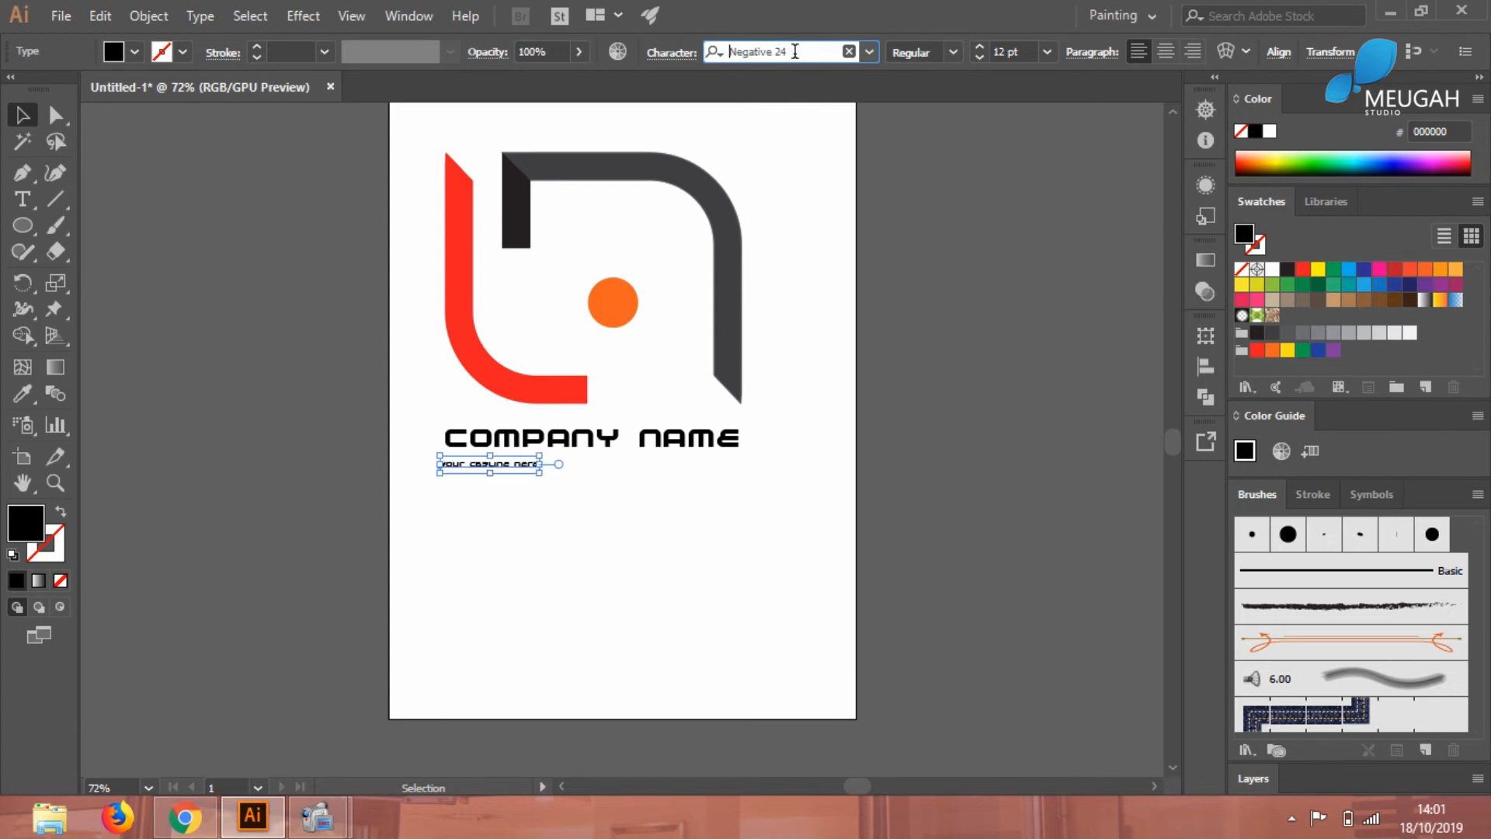
key("Up")
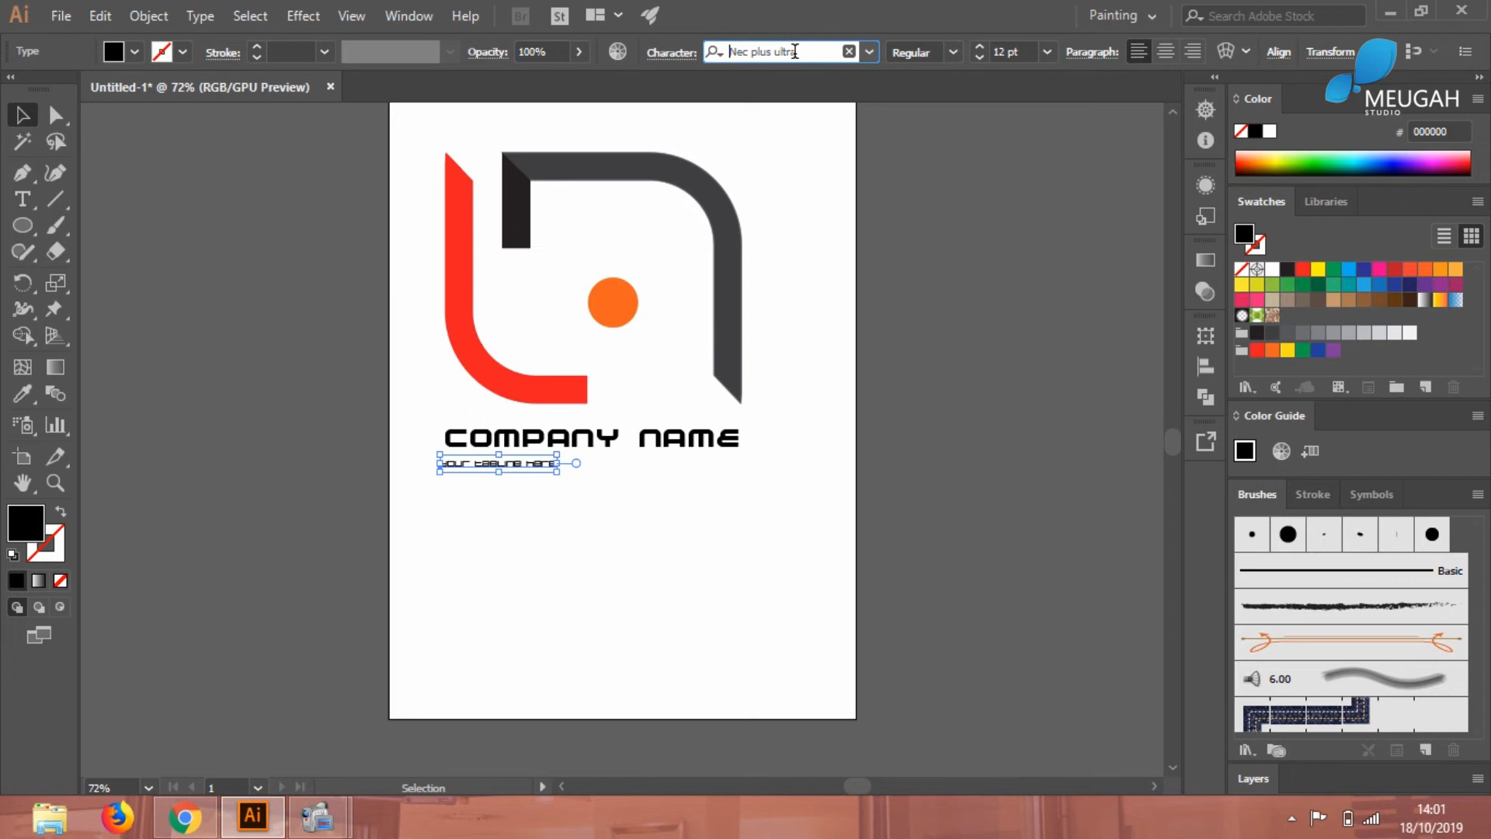
key("Up")
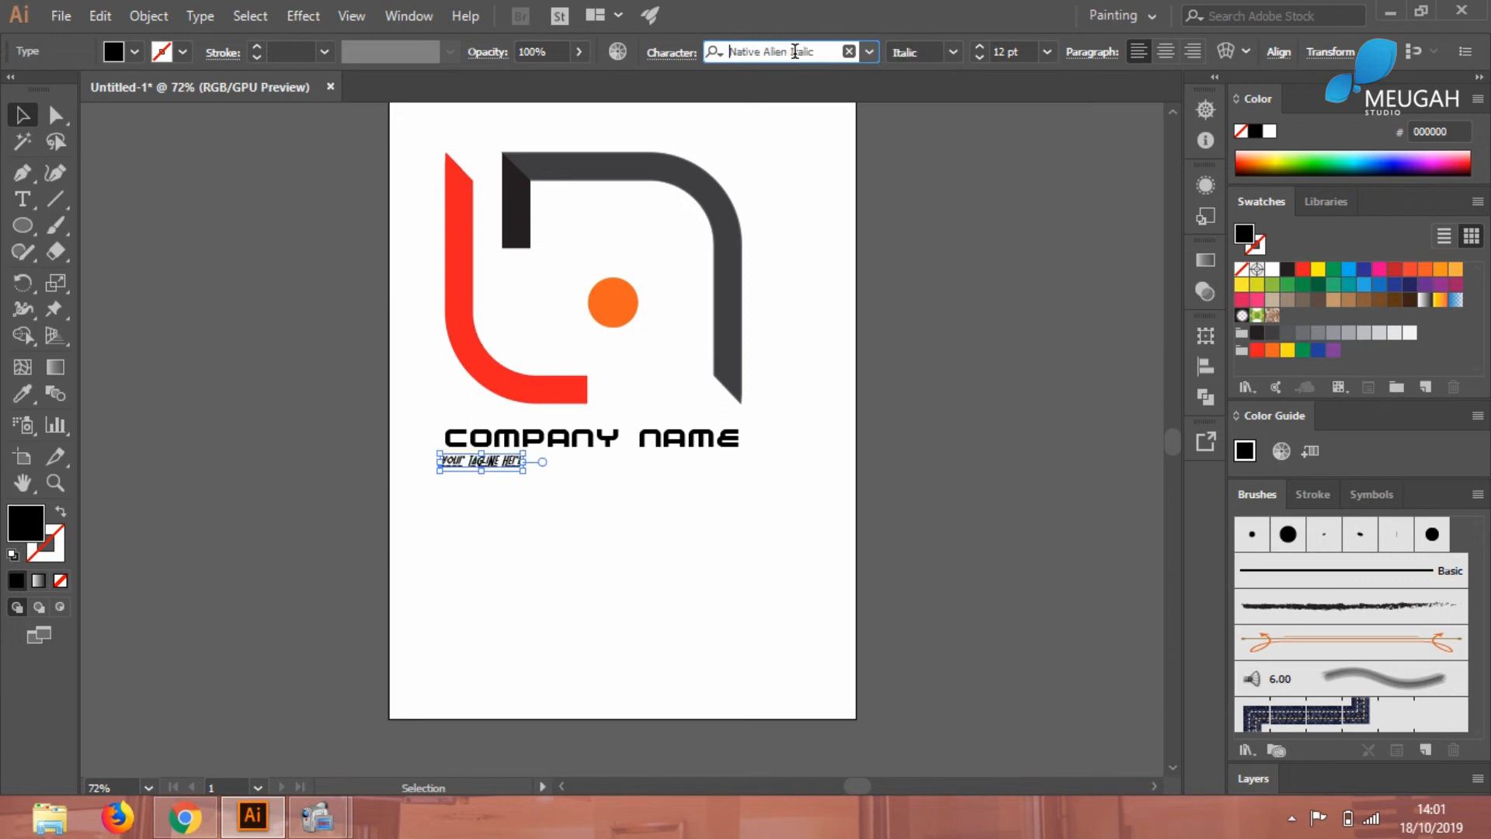
key("Up")
key("Up")
left_click_drag(524, 473, 654, 506)
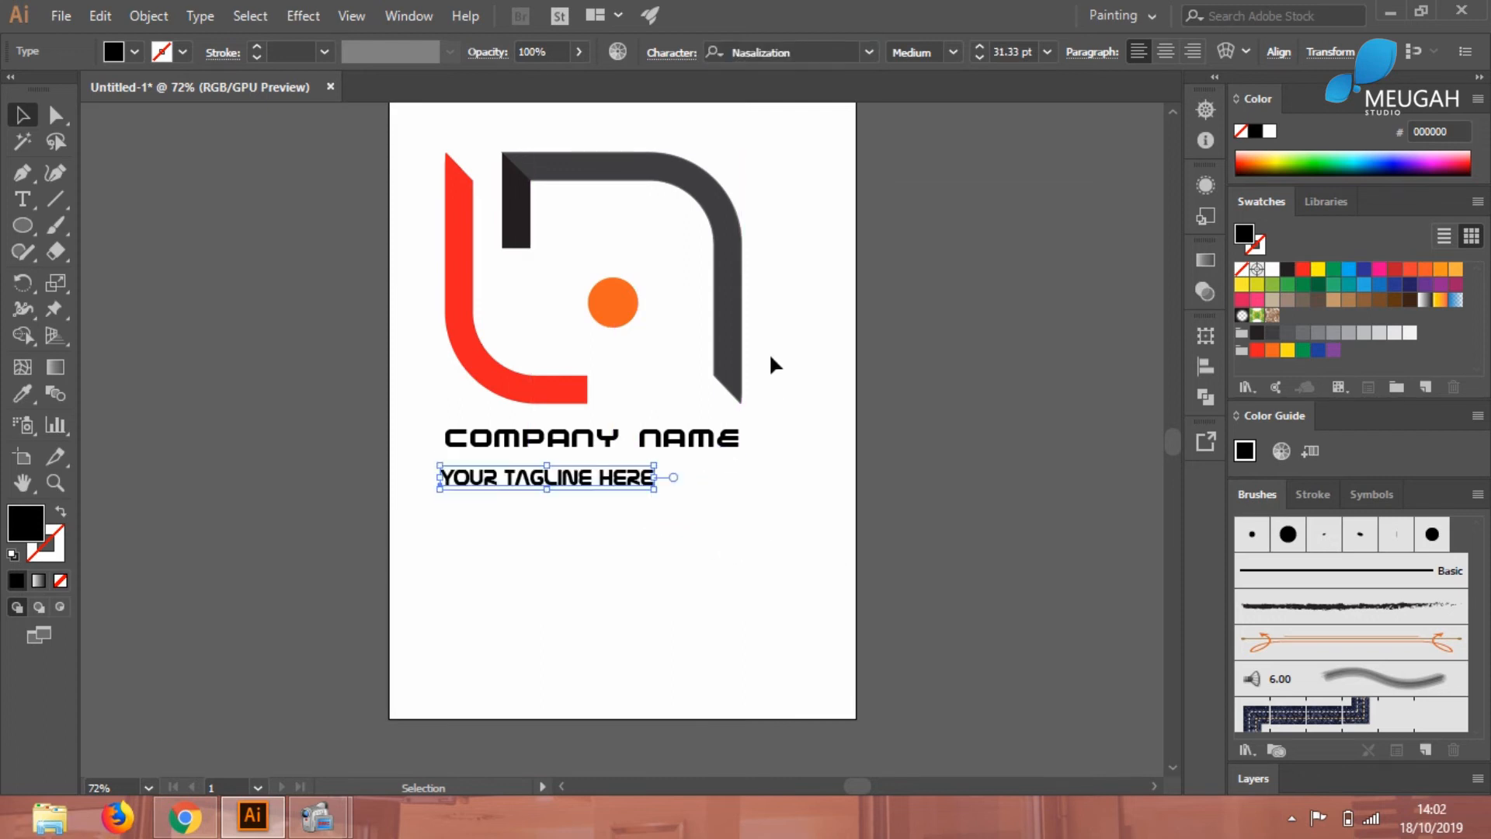
Set the tagline's tracking to 300 and scale it down to about 27.83 pt, matching the company name's width
left_click(673, 52)
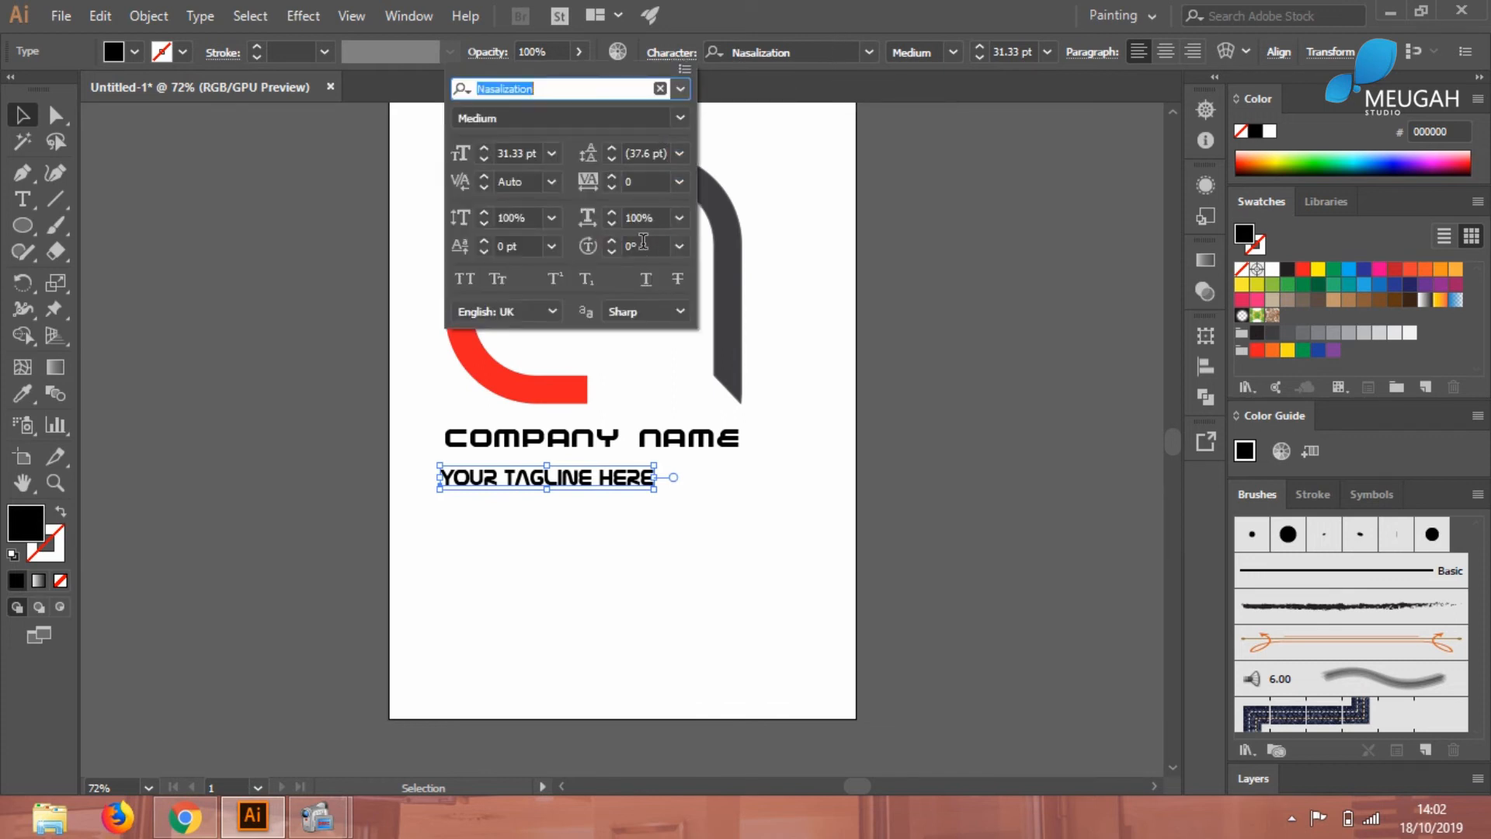
left_click(645, 182)
type("300")
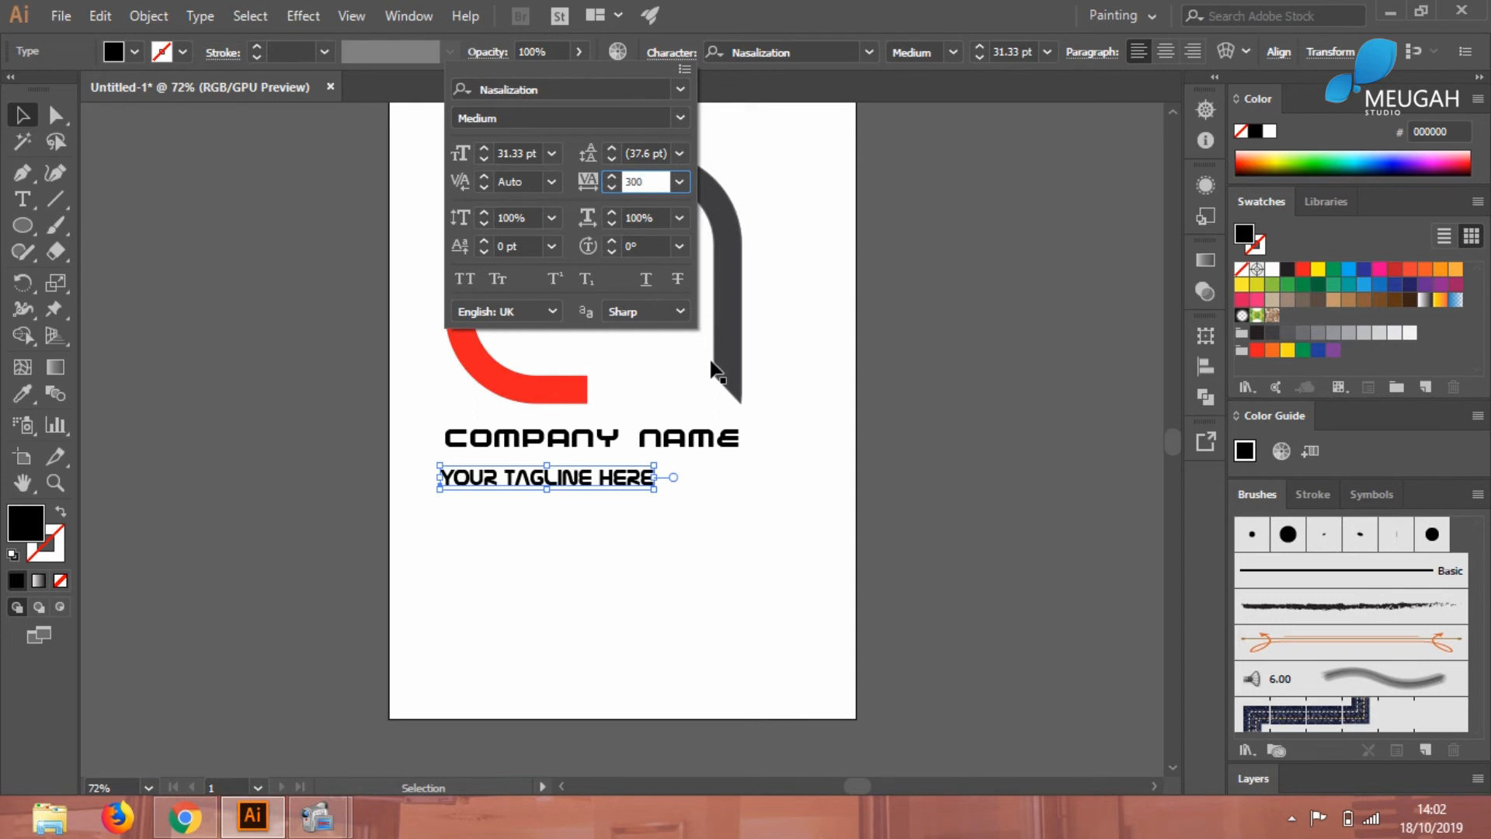
key("Return")
left_click_drag(782, 478, 741, 488)
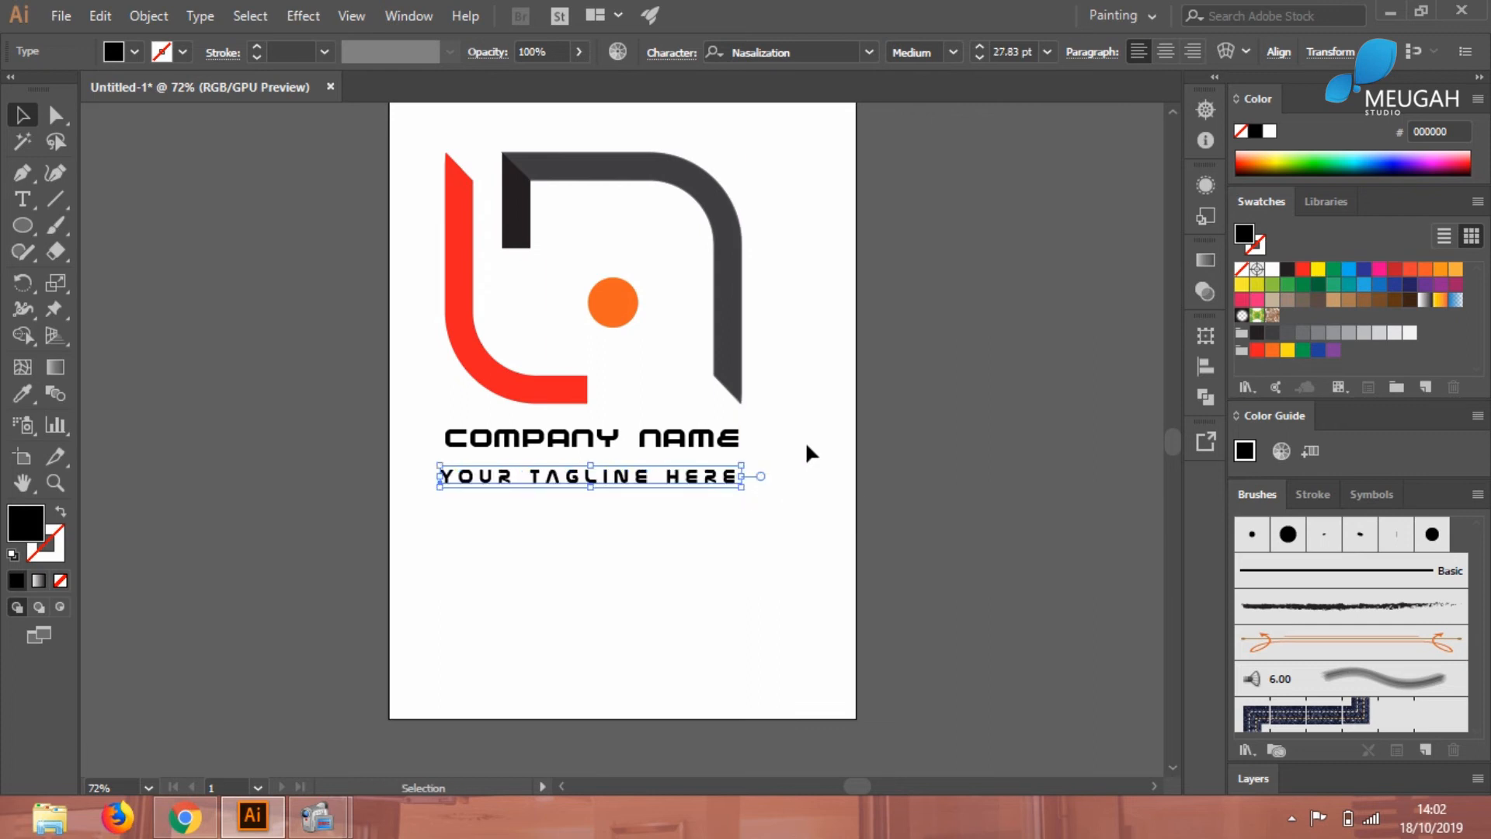
Change the tagline's font to Myriad Pro and enlarge it to about 31.48 pt to match the company name's width
left_click(775, 45)
scroll(794, 159, "up", 2)
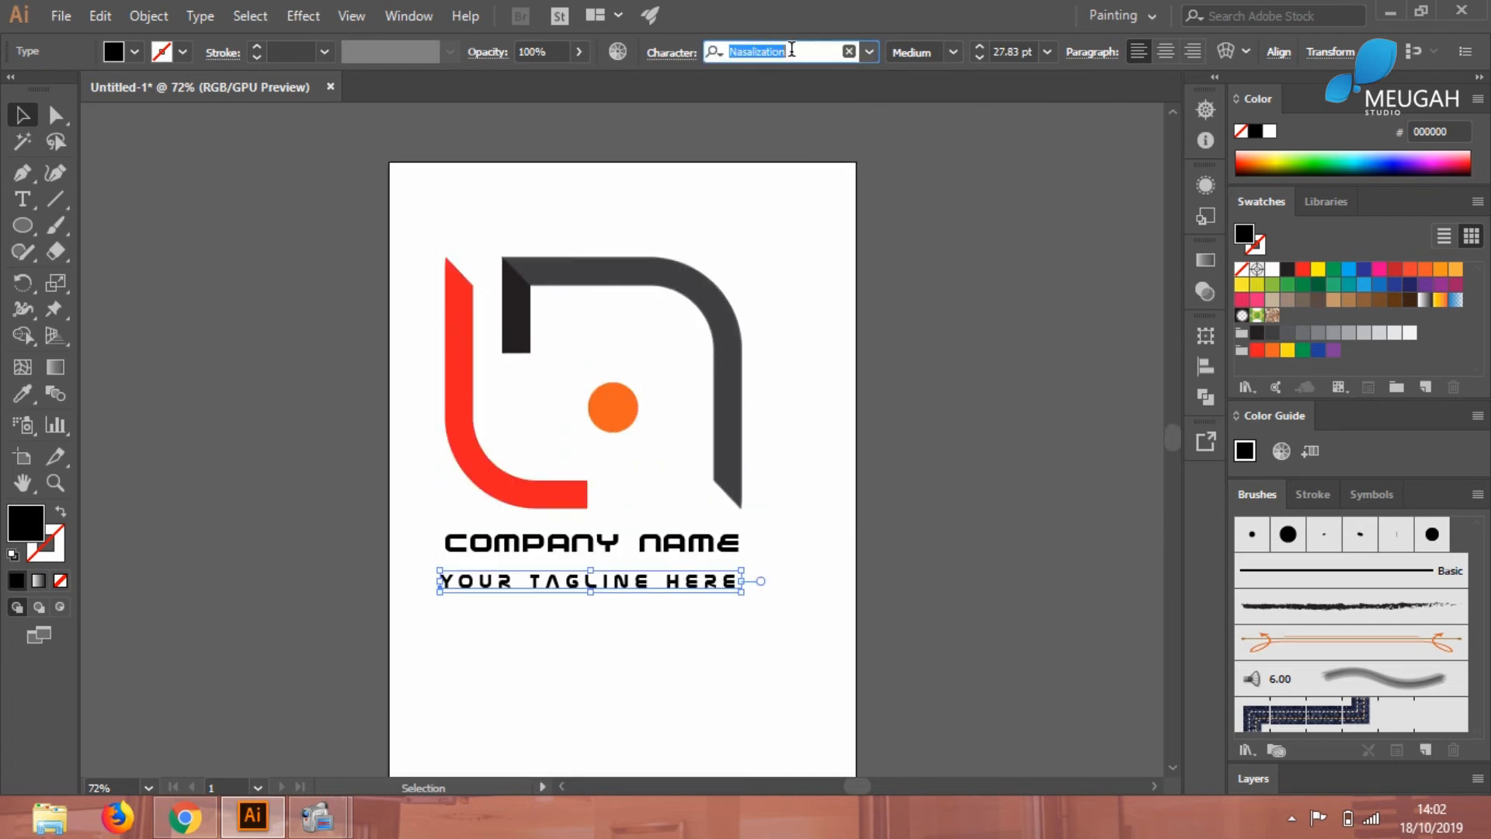
scroll(792, 52, "up", 2)
scroll(791, 52, "up", 1)
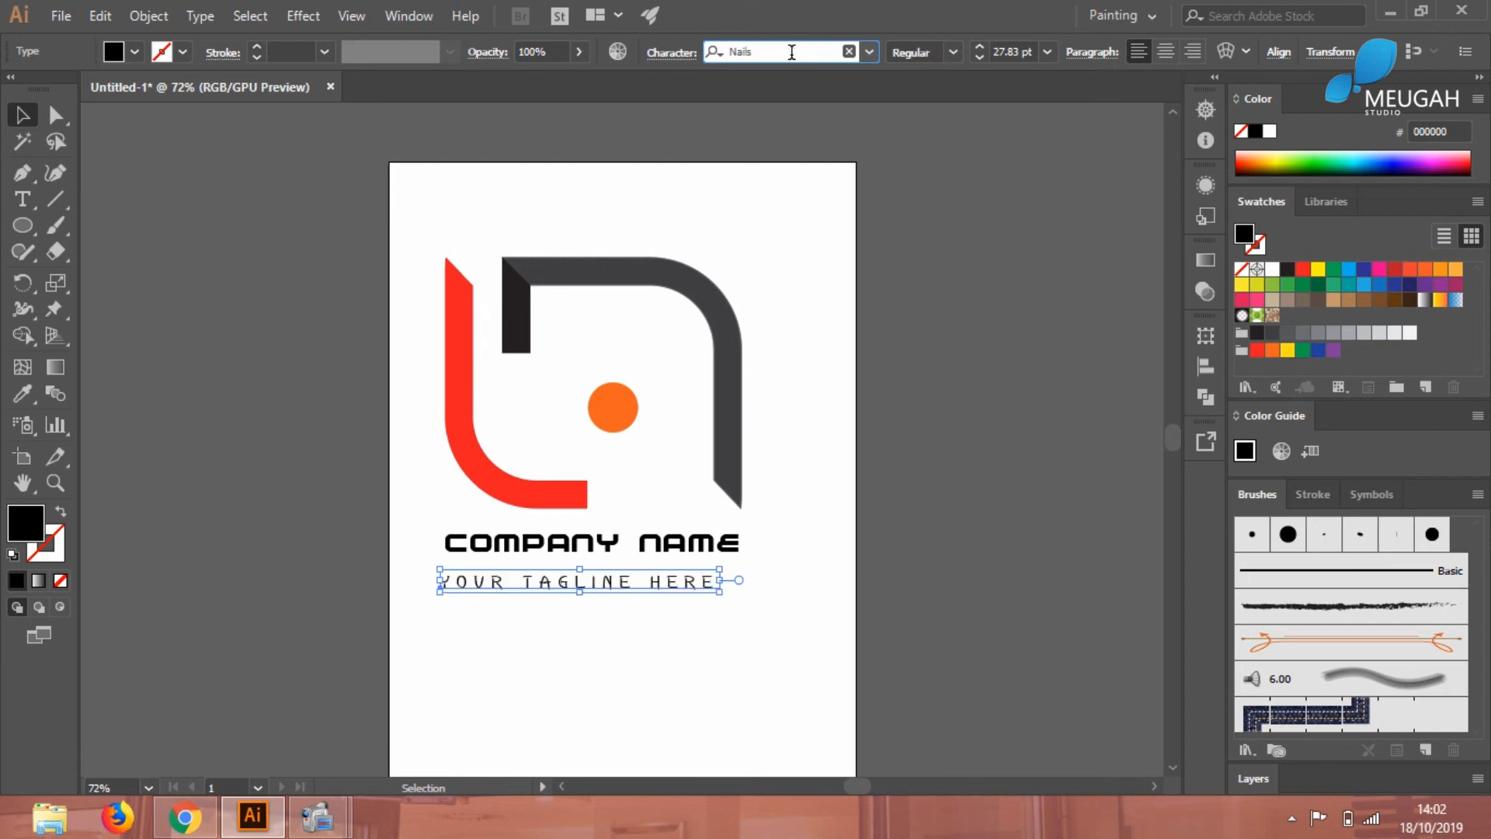
scroll(791, 52, "up", 1)
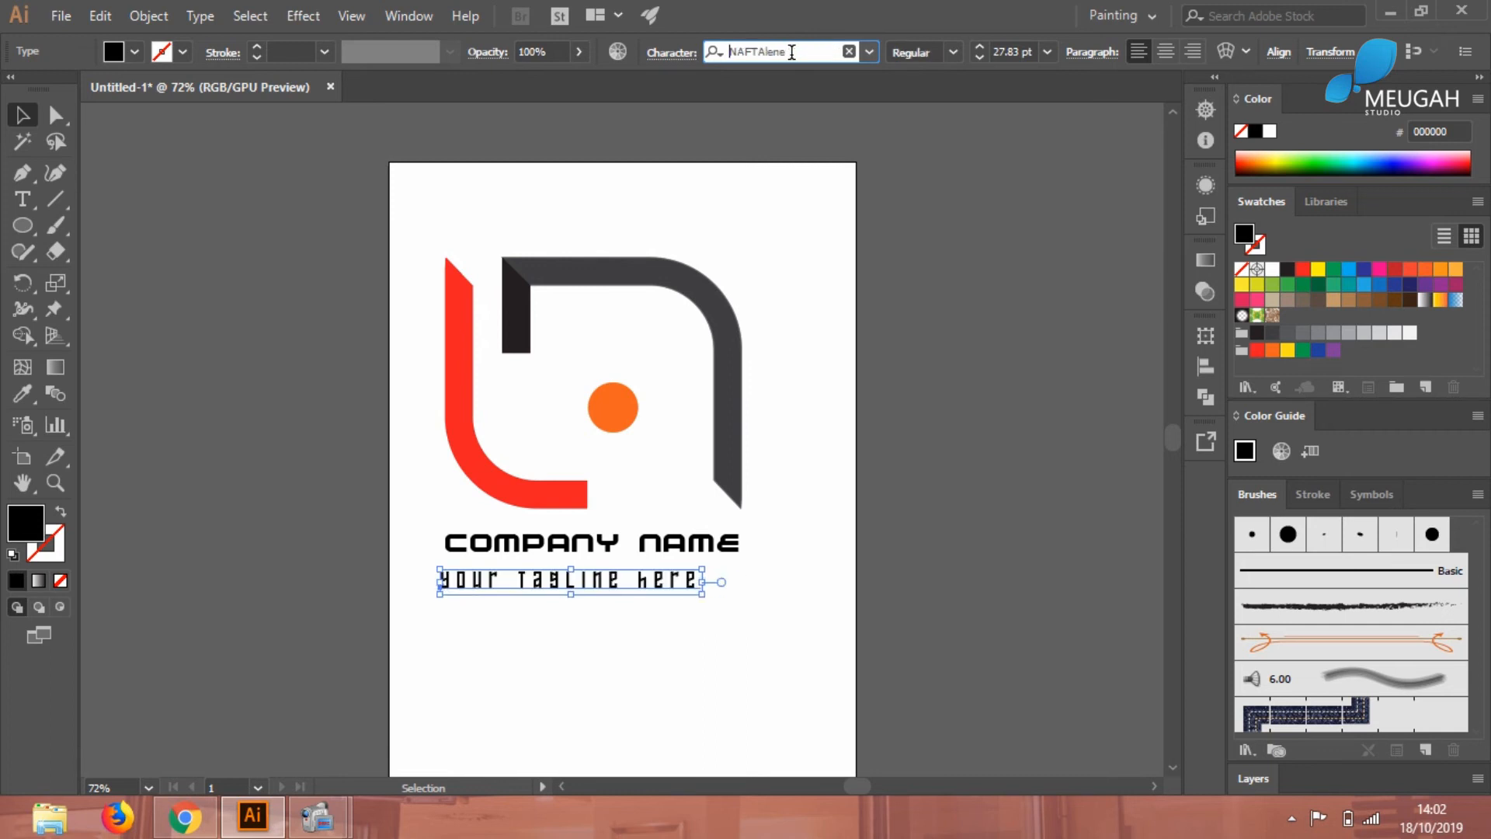
scroll(792, 52, "up", 1)
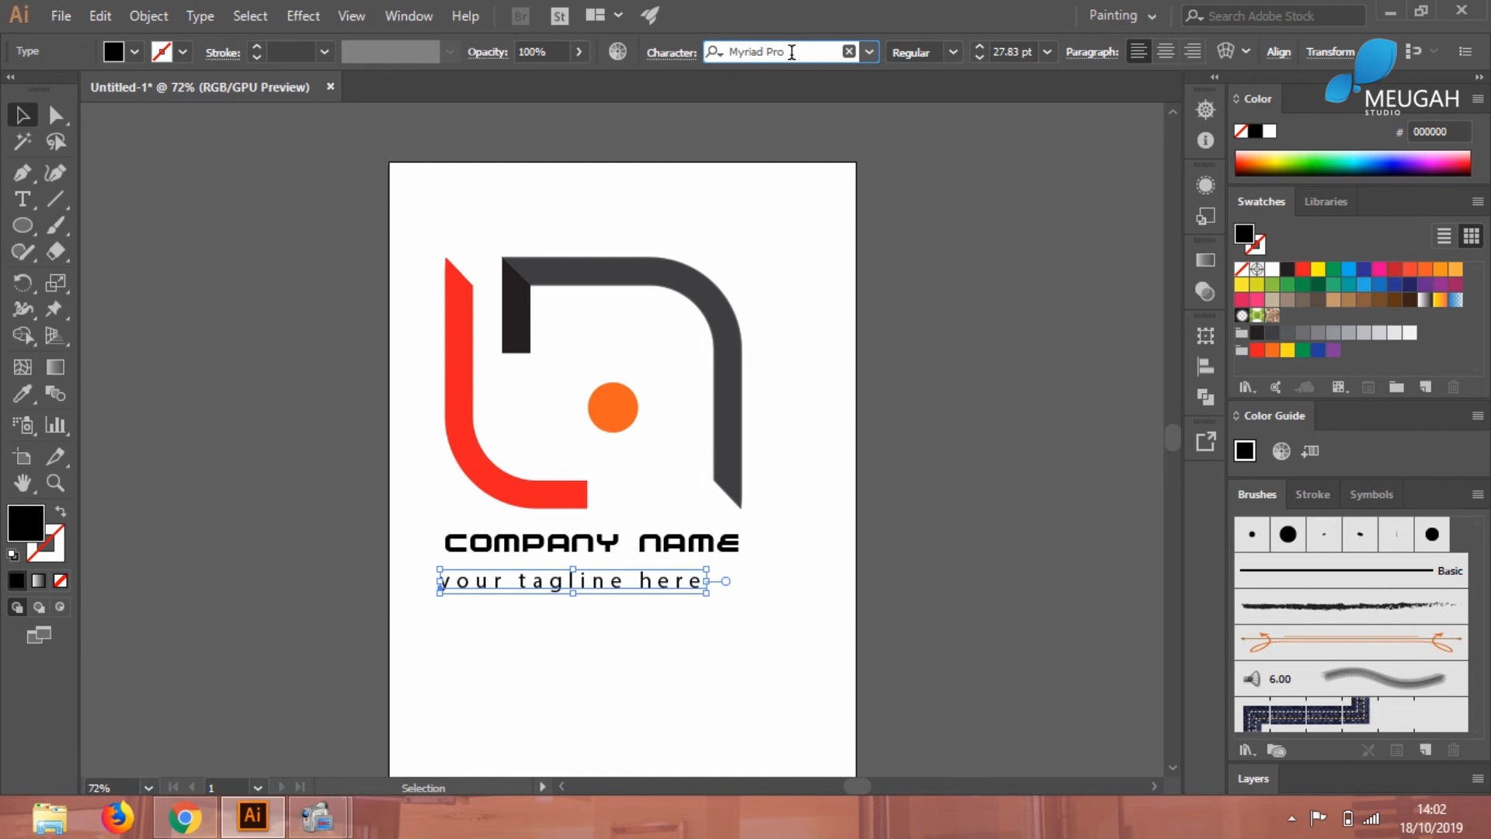
left_click_drag(706, 570, 741, 557)
left_click(744, 642)
Group the logo shapes, company name and tagline, and move the group toward the artboard's horizontal middle
left_click_drag(431, 236, 775, 650)
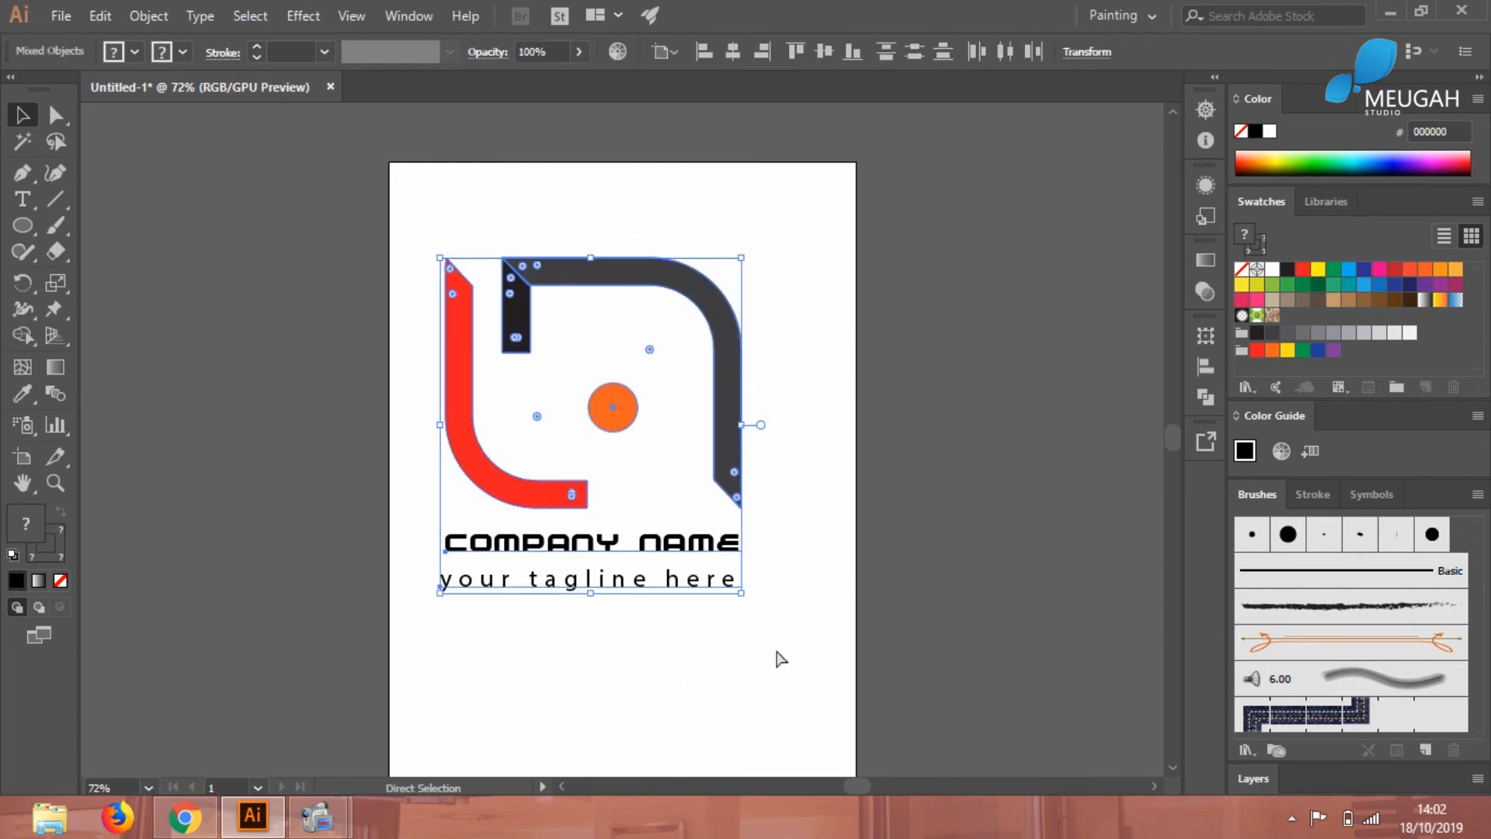
key("ctrl+g")
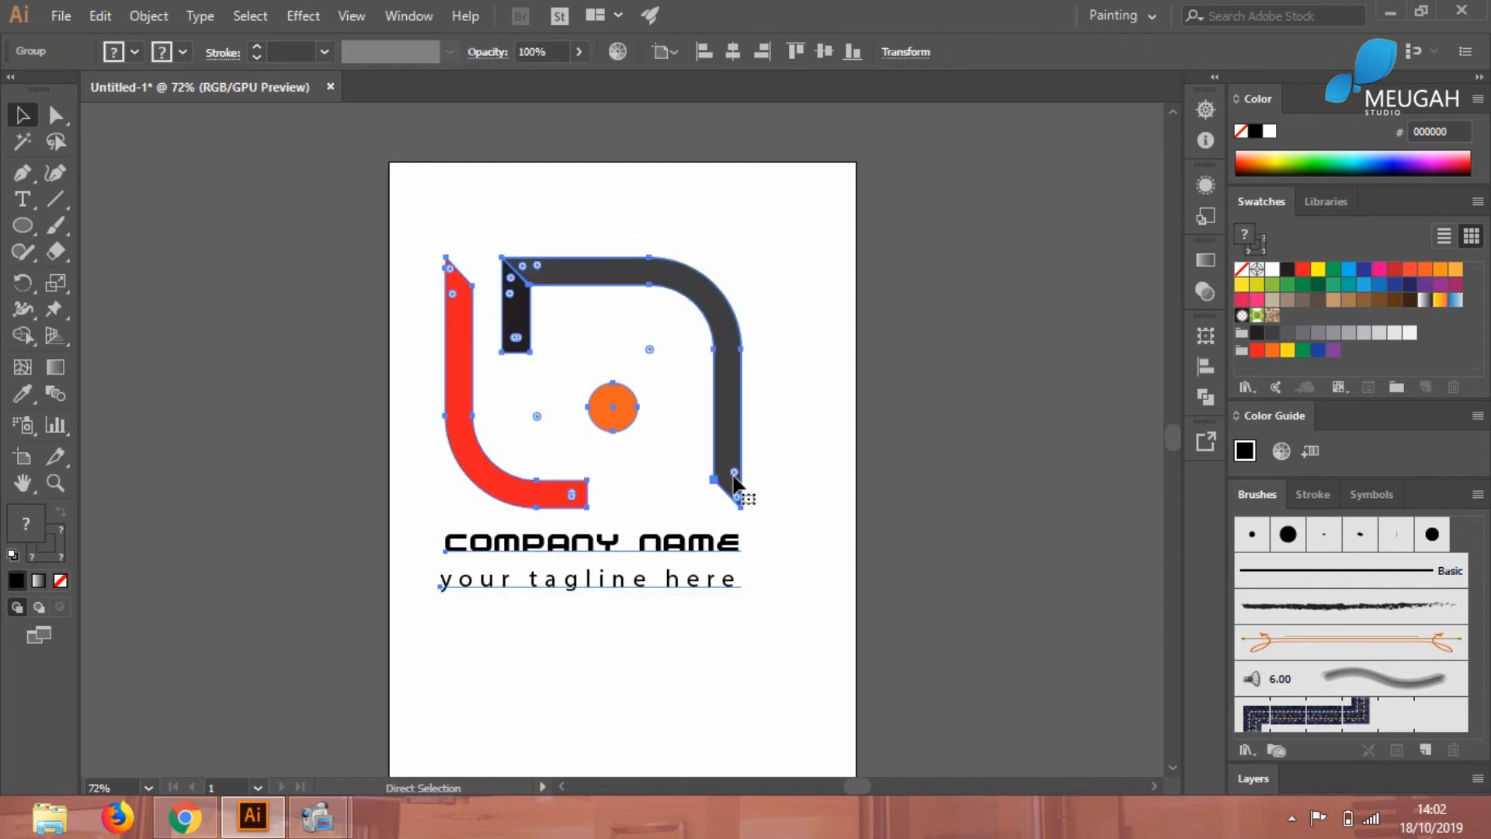
left_click(764, 483)
mouse_move(757, 468)
left_mouse_down()
mouse_move(777, 473)
mouse_move(761, 505)
mouse_move(743, 470)
left_mouse_up()
scroll(785, 482, "down", 2)
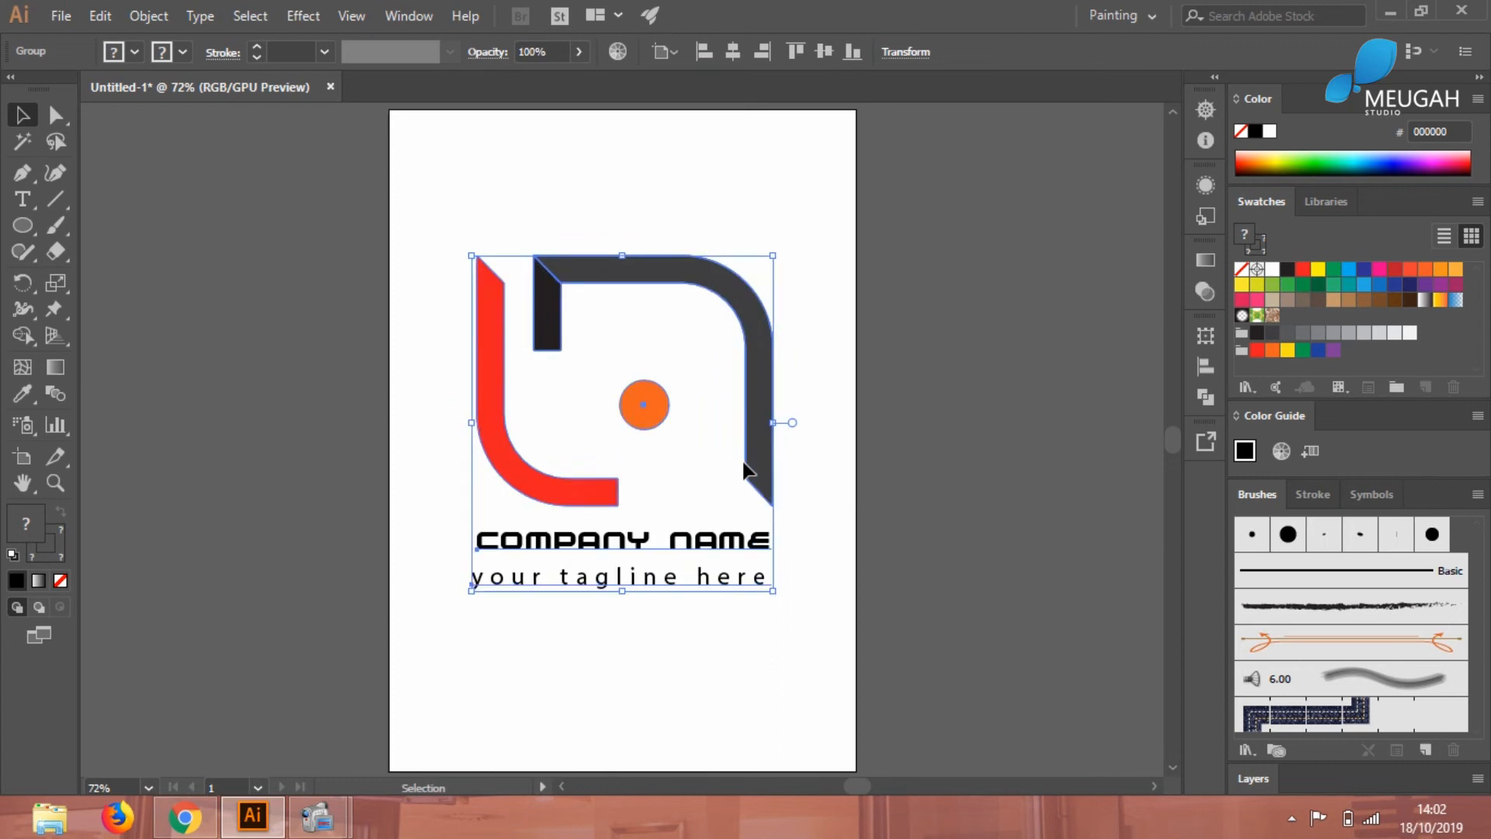
Center the grouped logo artwork horizontally and vertically on the artboard
left_click(812, 437)
left_click(771, 417)
left_click(705, 52)
left_click(732, 52)
left_click(761, 52)
left_click(734, 53)
left_click(819, 51)
left_click(1009, 417)
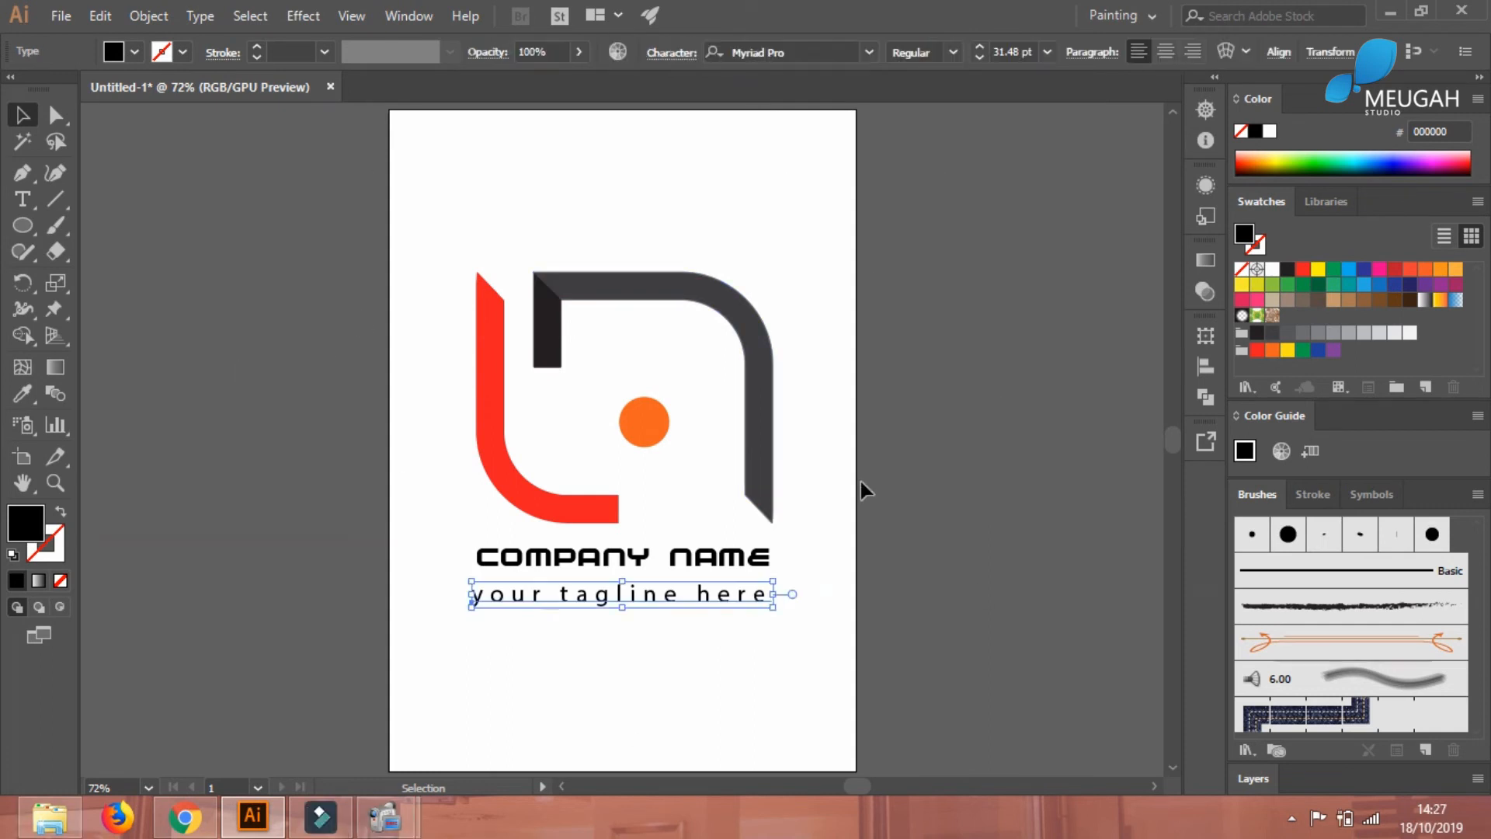
Scale the tagline down to about 24.24 pt and center it horizontally with the company name
left_click_drag(776, 609, 703, 603)
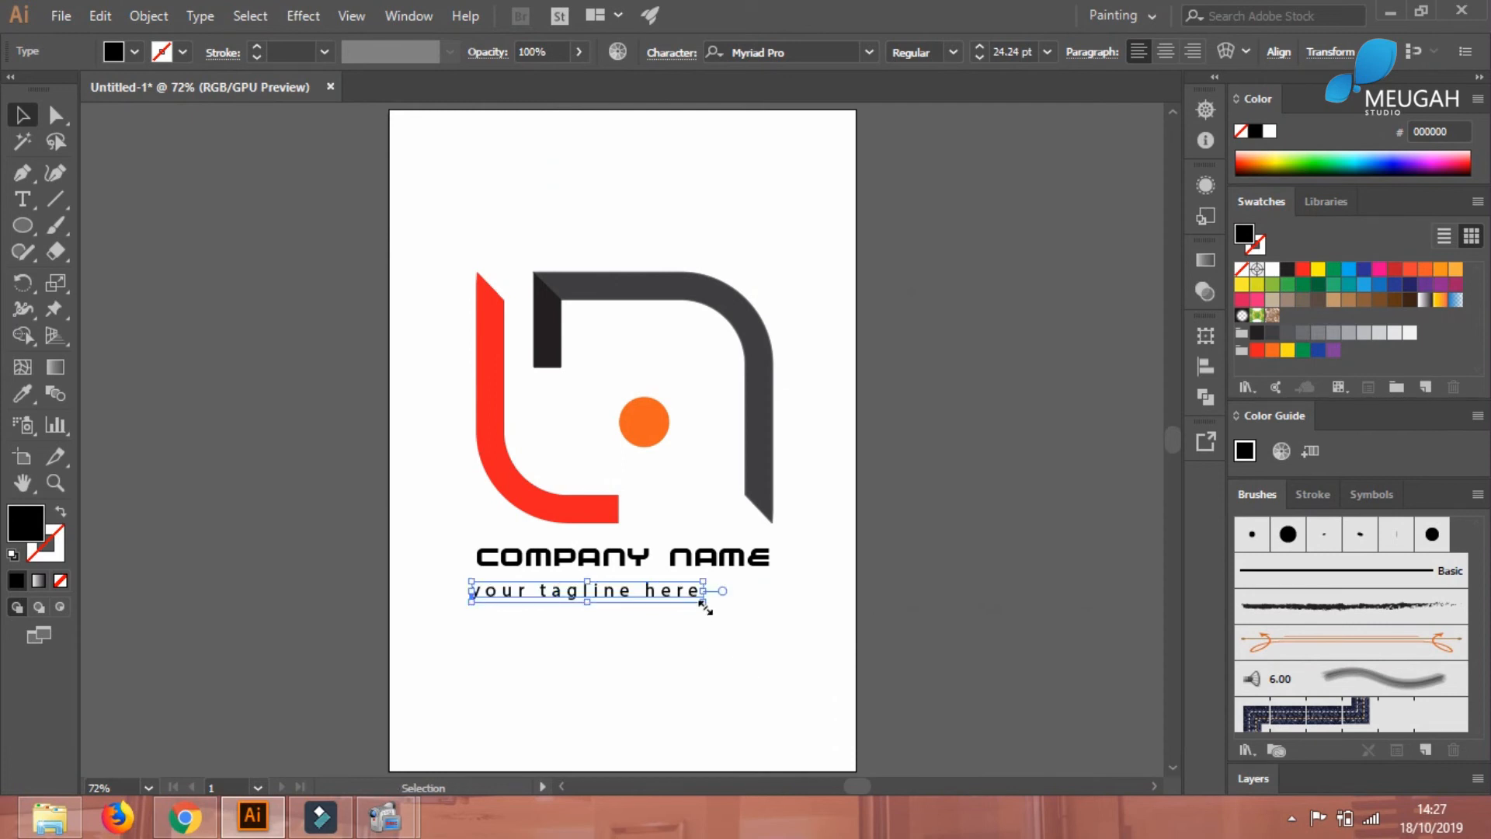
left_click(730, 569, "shift")
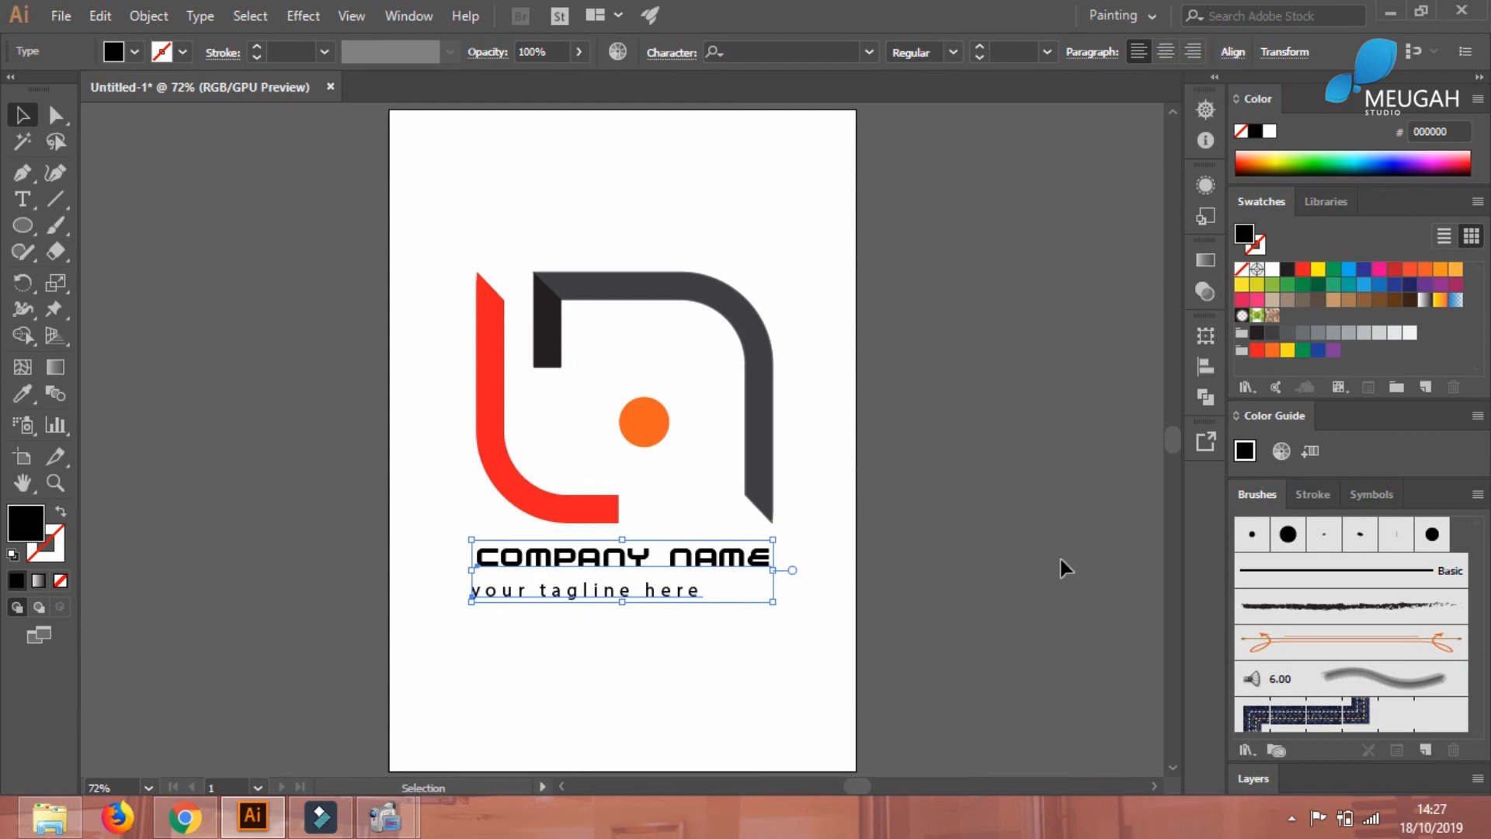
left_click(1193, 362)
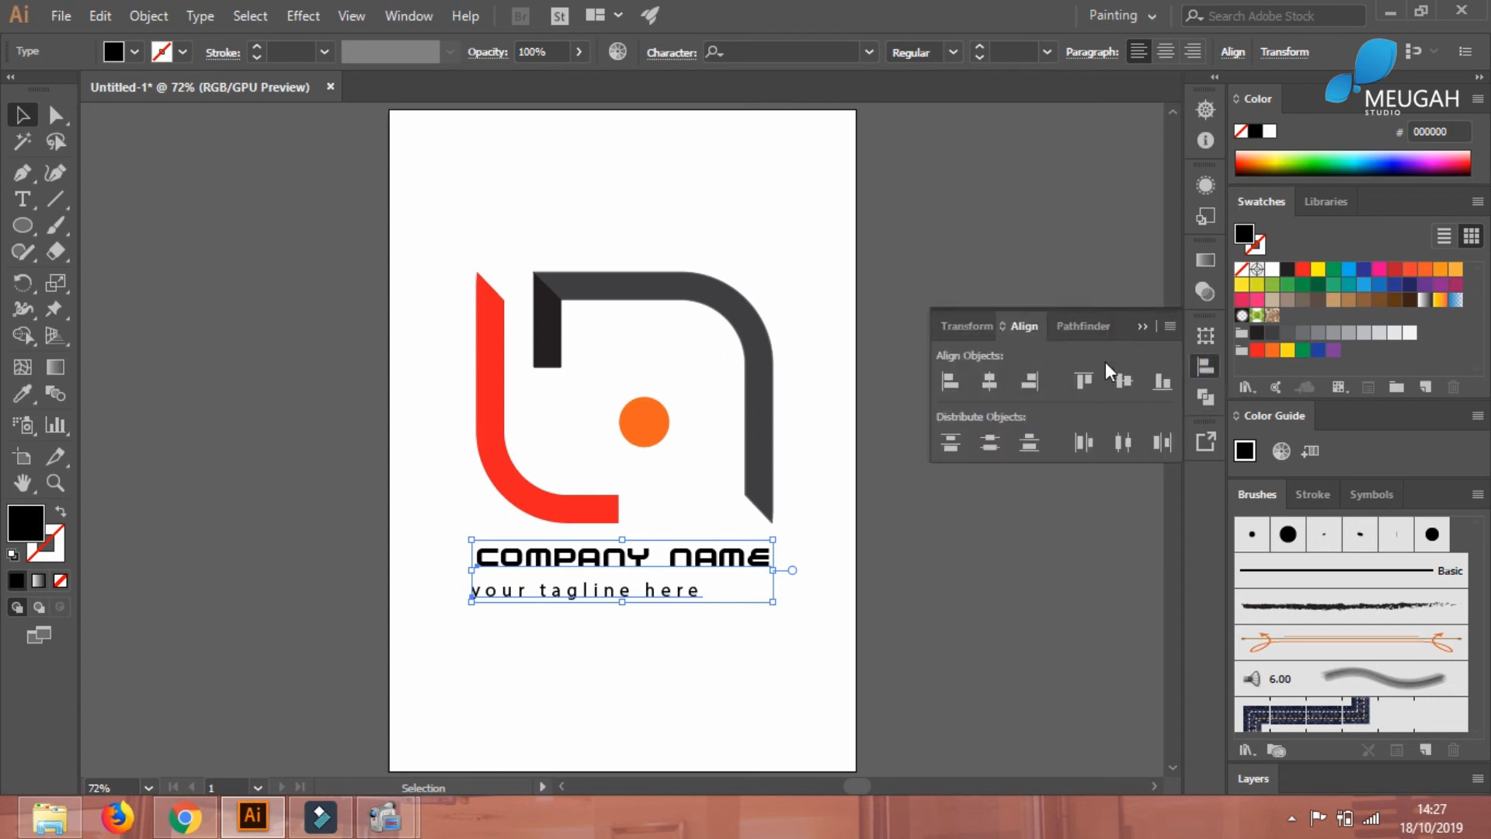
left_click(988, 381)
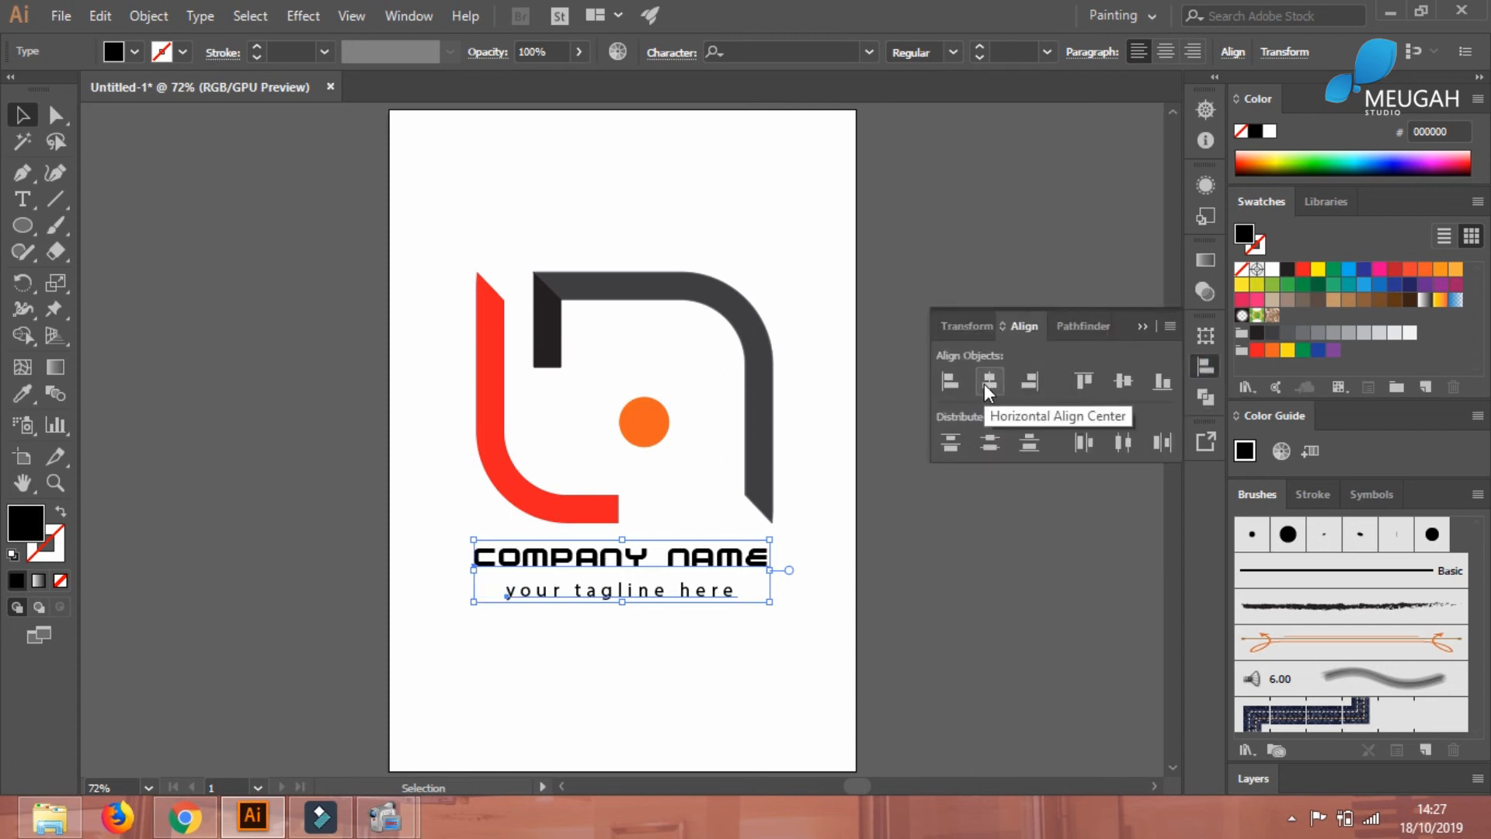
left_click(1141, 326)
left_click(985, 618)
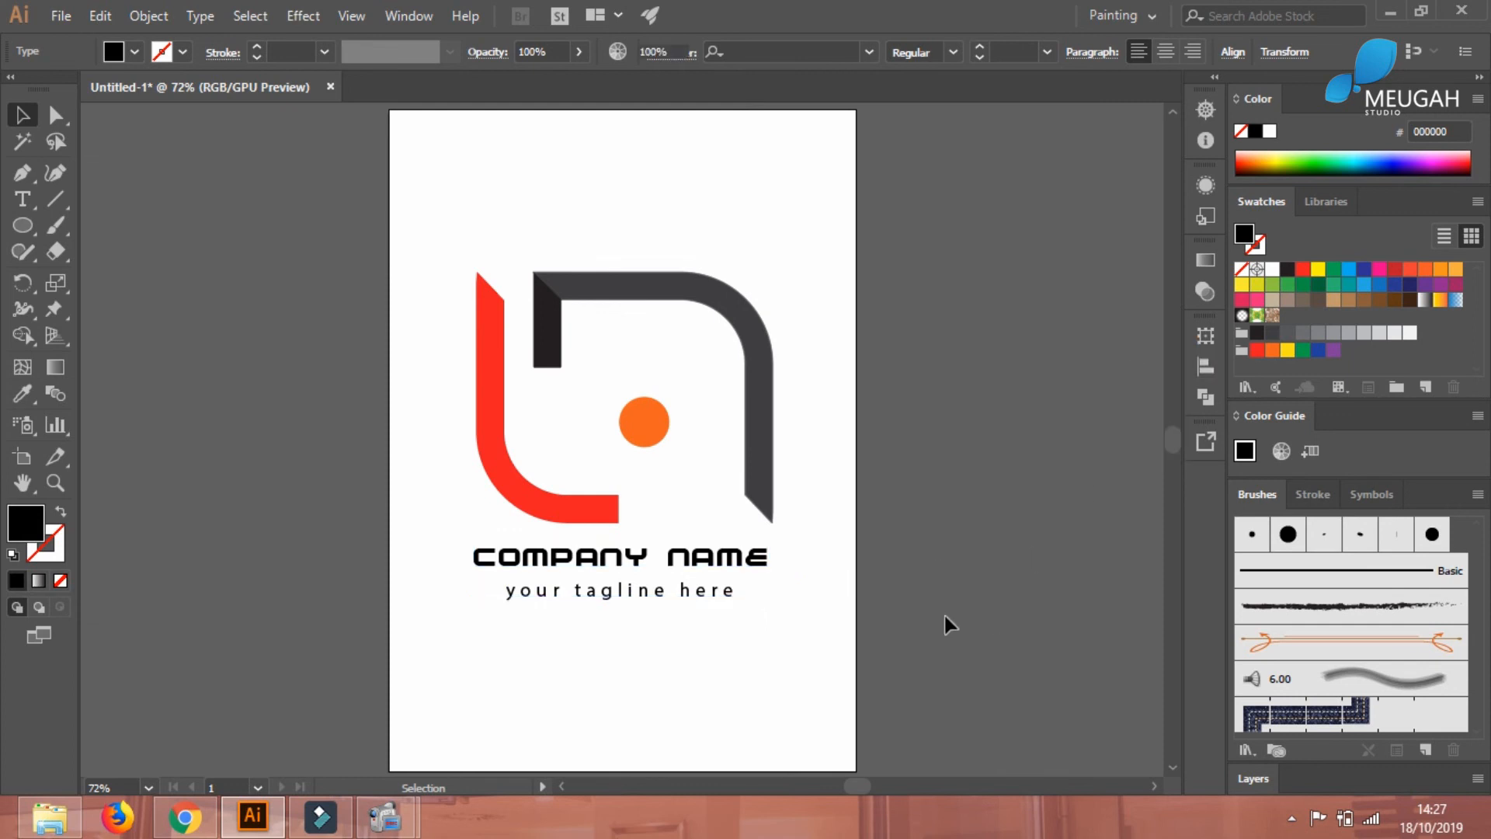
Scale the logo shapes without the text down around their center to about 95.83 by 81.04 mm
left_click(761, 472)
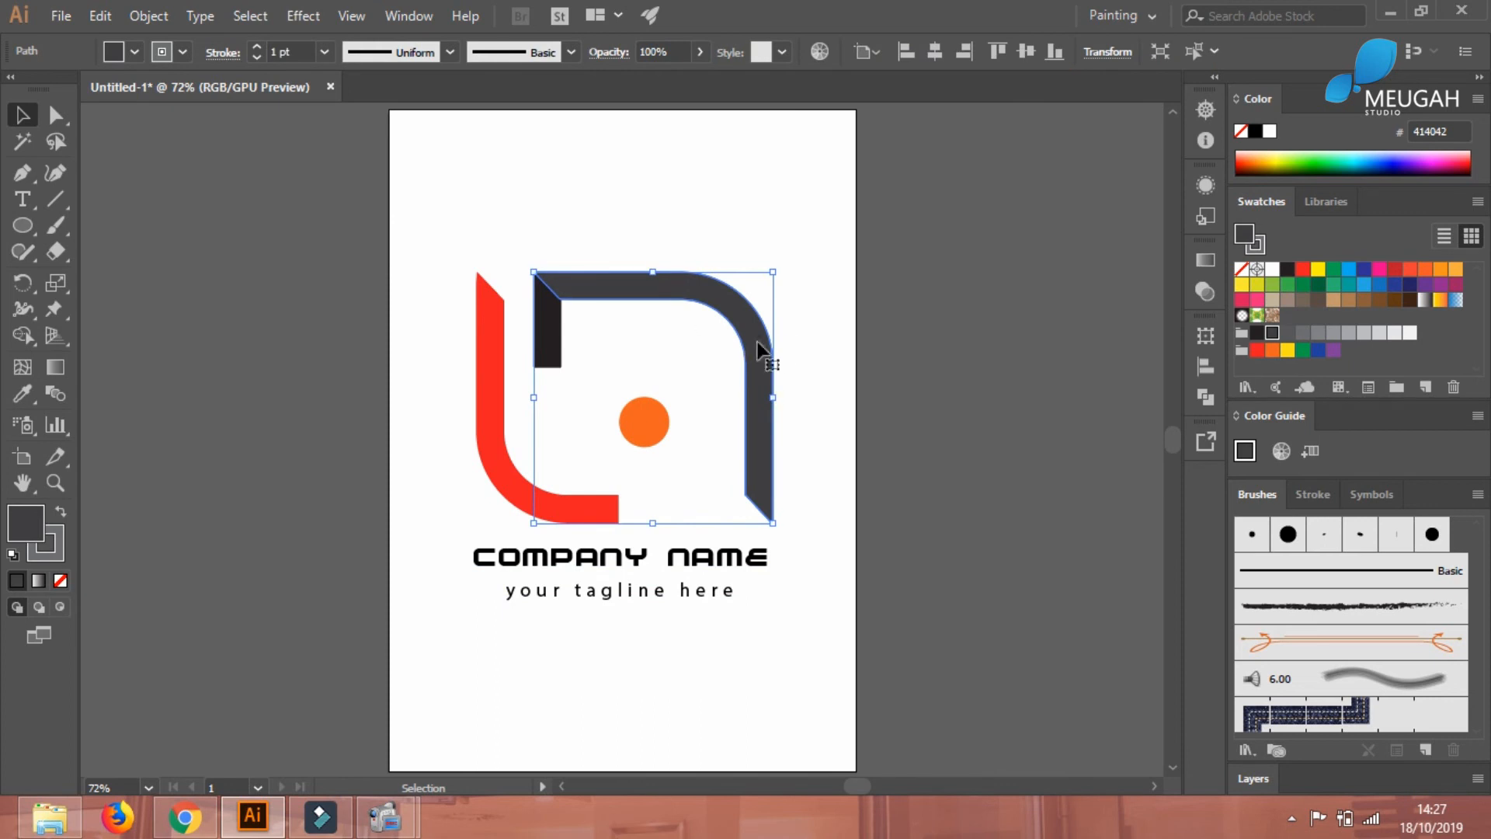
left_click_drag(833, 223, 425, 541)
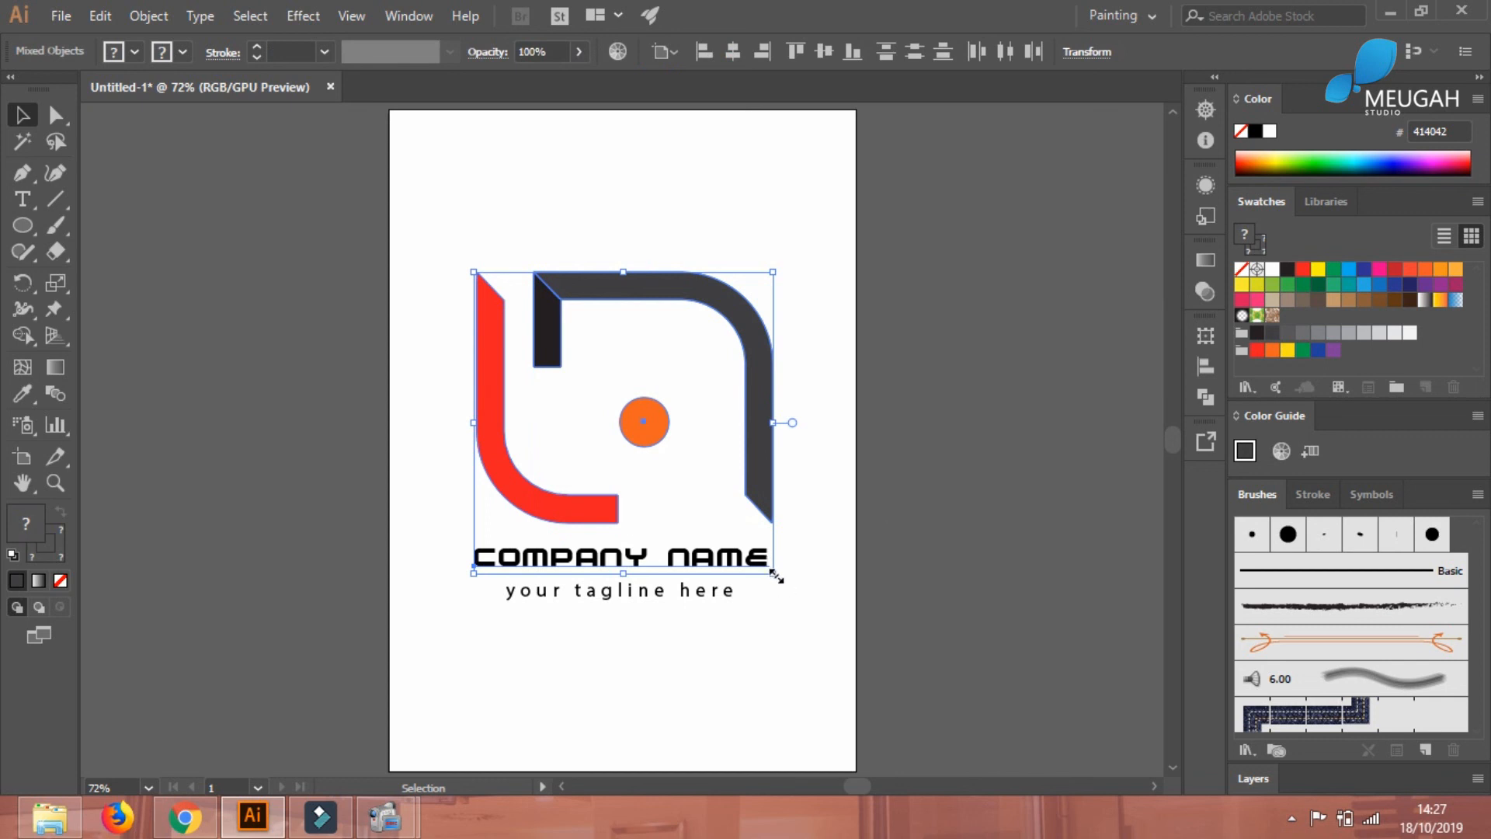
left_click(808, 528)
left_click_drag(820, 220, 443, 531)
left_click_drag(776, 522, 733, 503)
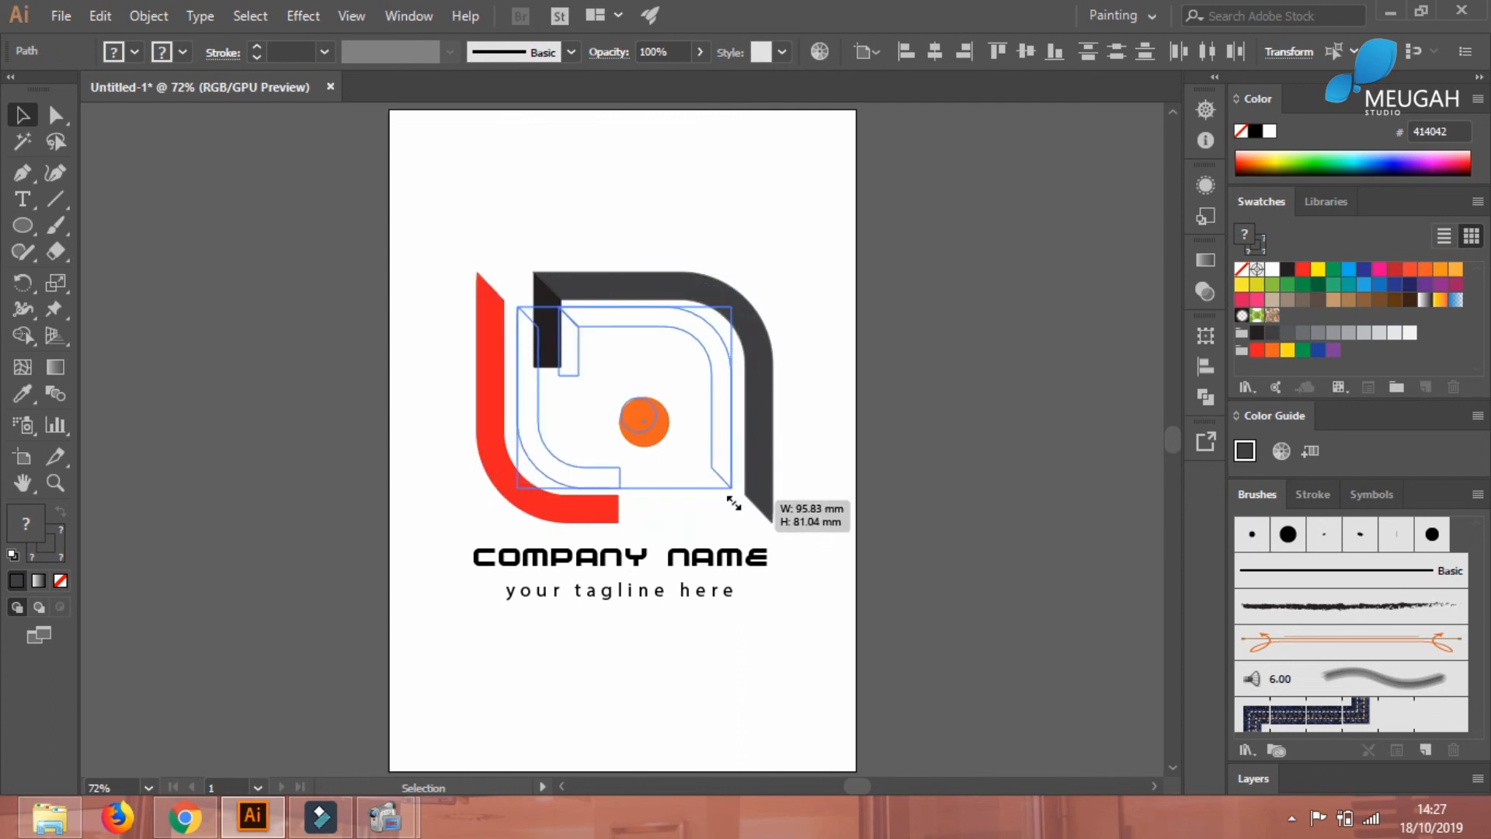
left_click_drag(733, 503, 733, 504)
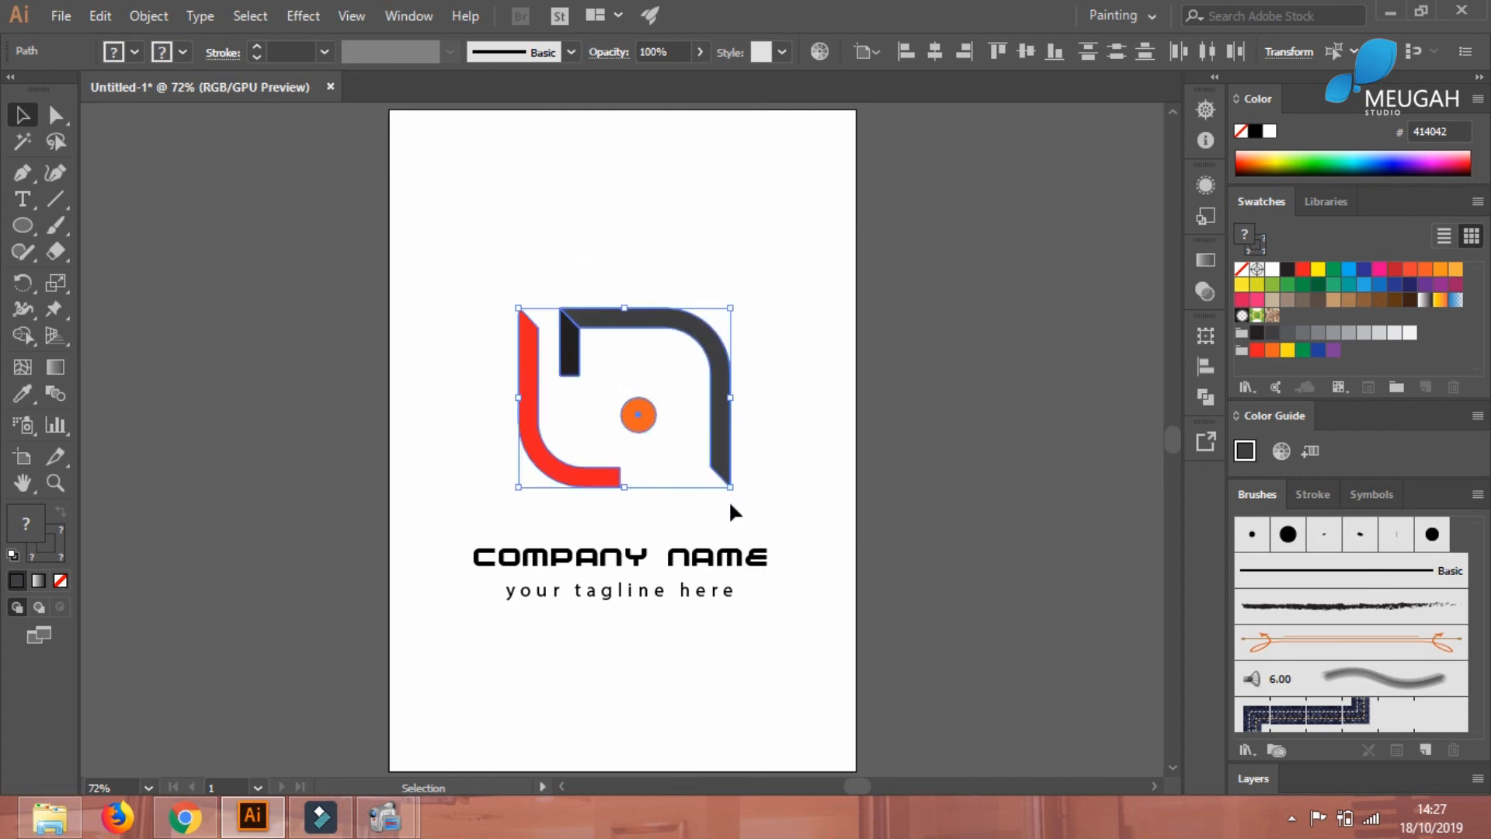
left_click(812, 536)
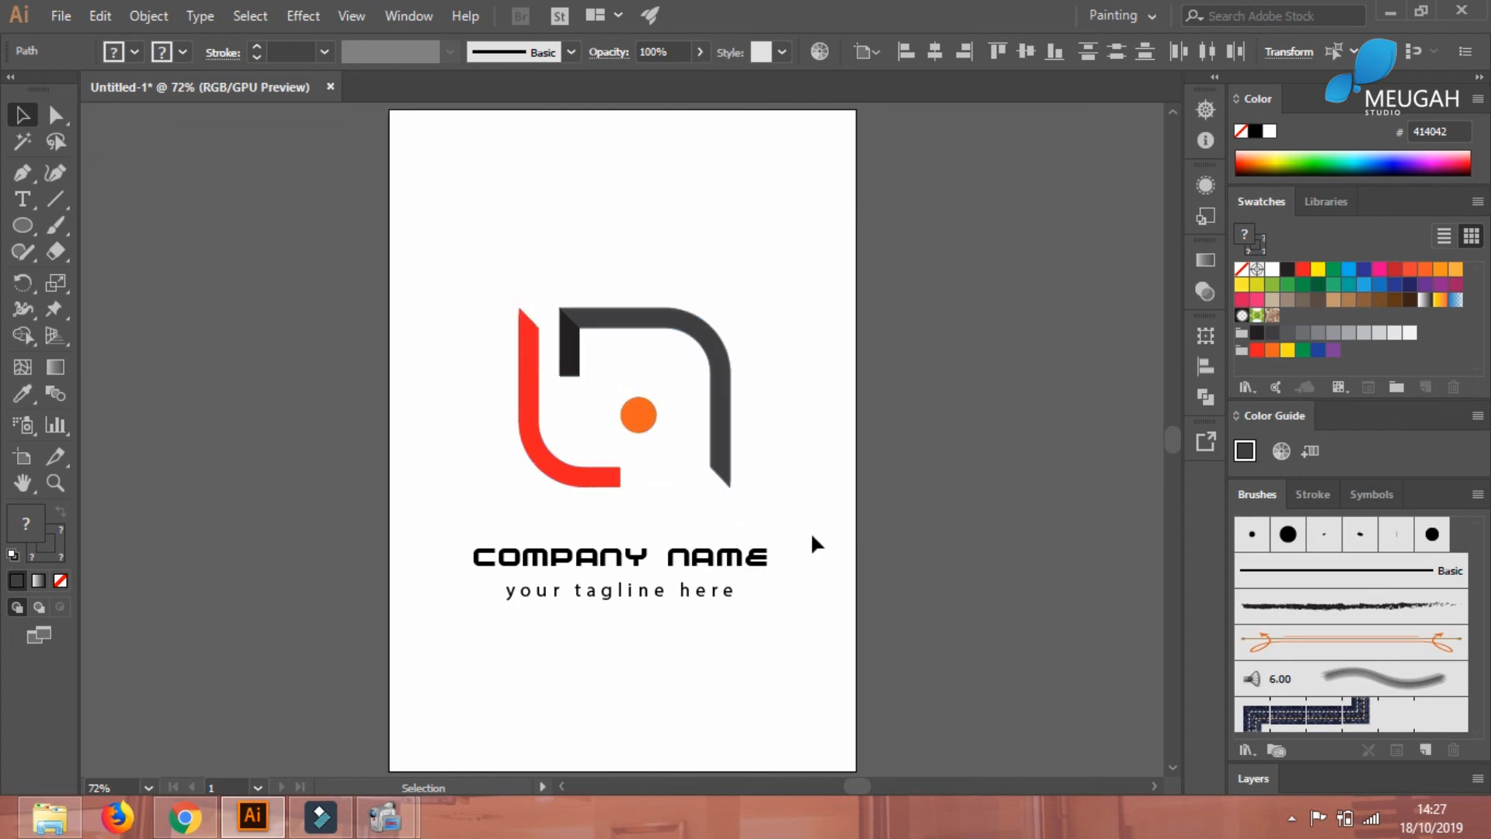
Move the orange circle slightly upward inside the logo
left_click(744, 573)
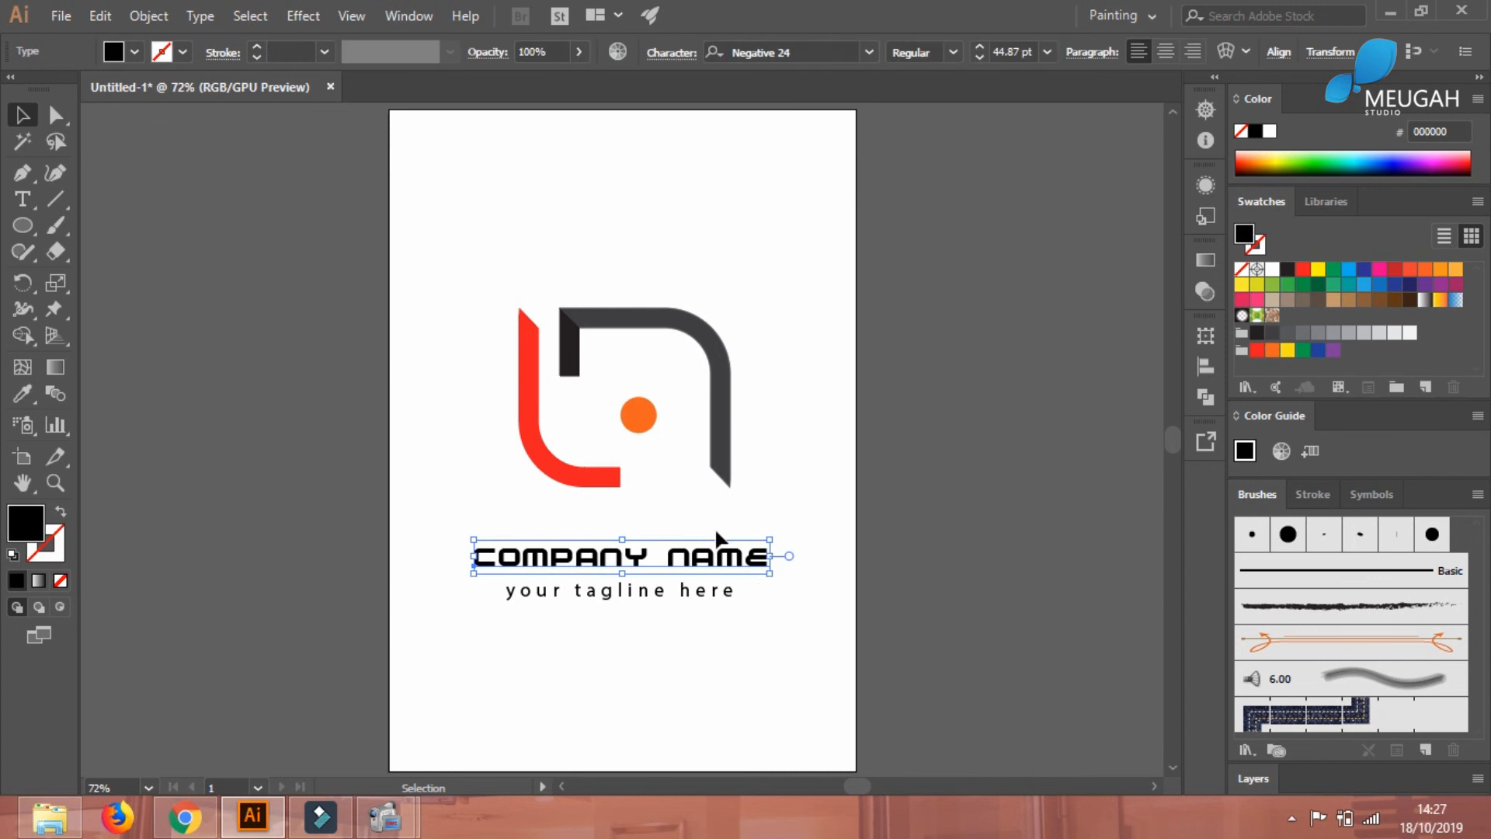
left_click(645, 424)
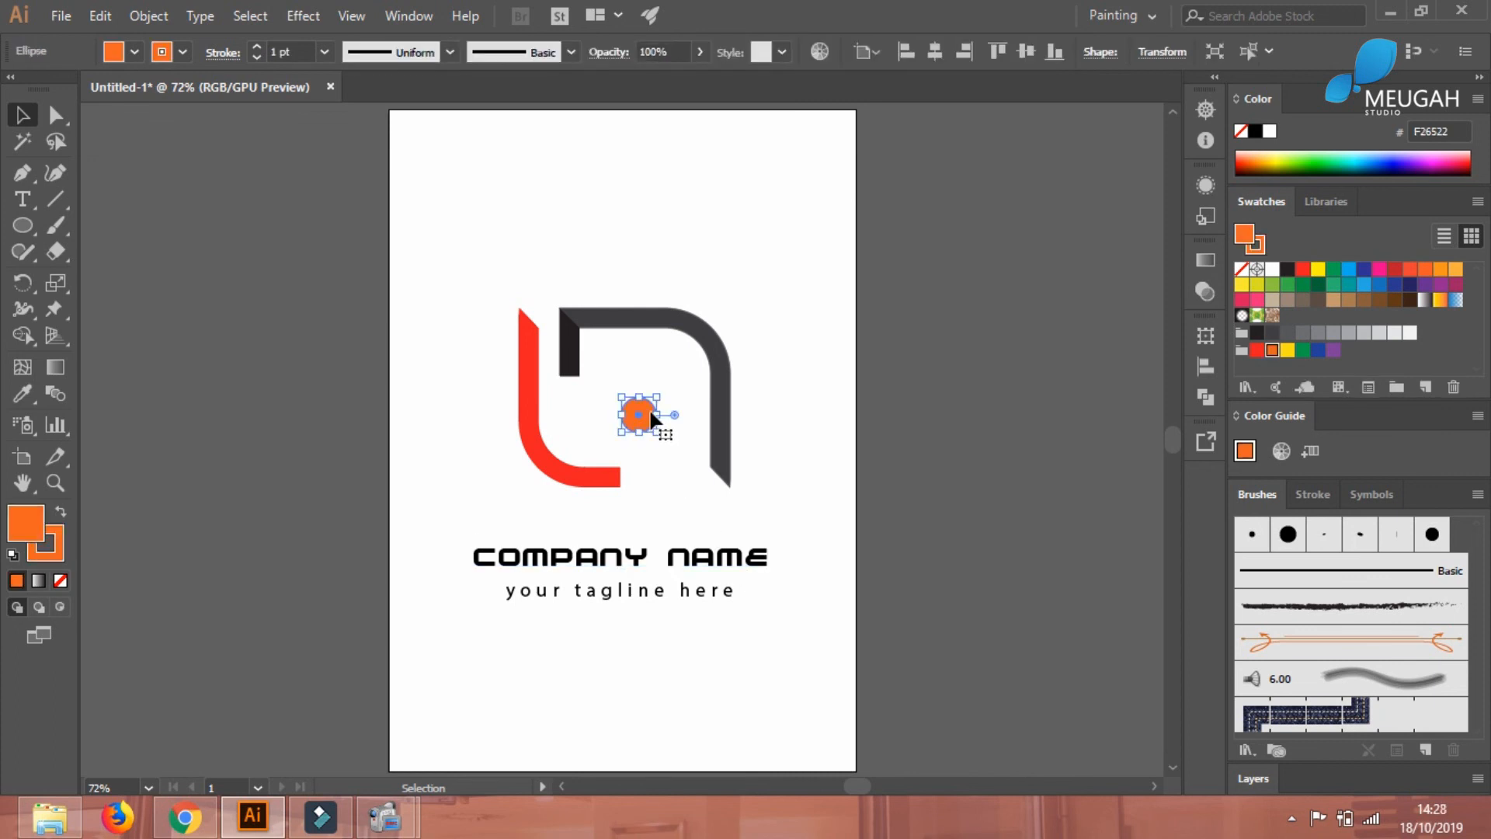
left_click_drag(641, 406, 642, 397)
left_click(754, 407)
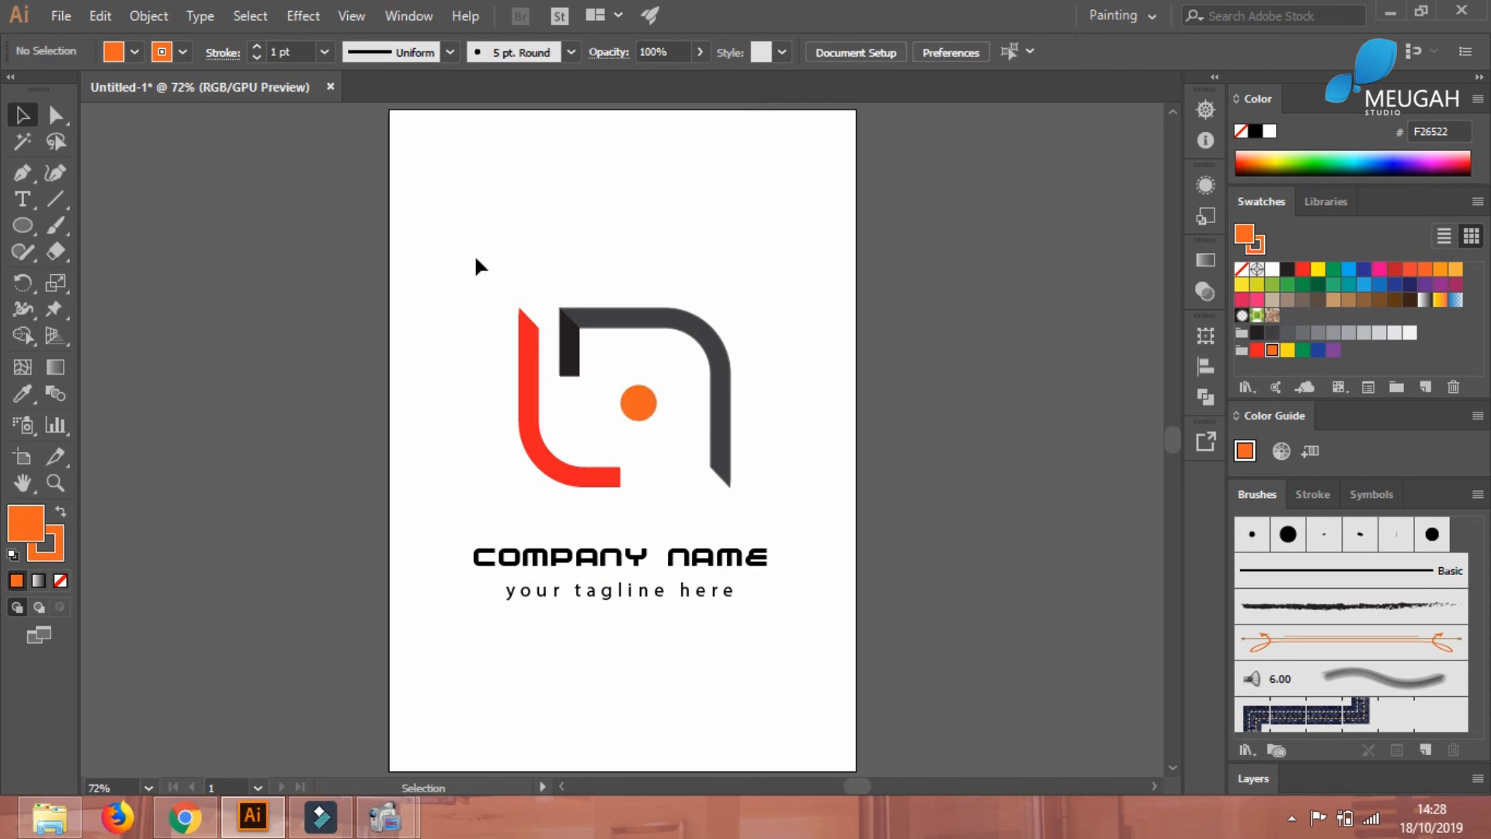
Group the logo shapes and center the group horizontally and vertically on the artboard
left_click_drag(476, 260, 788, 536)
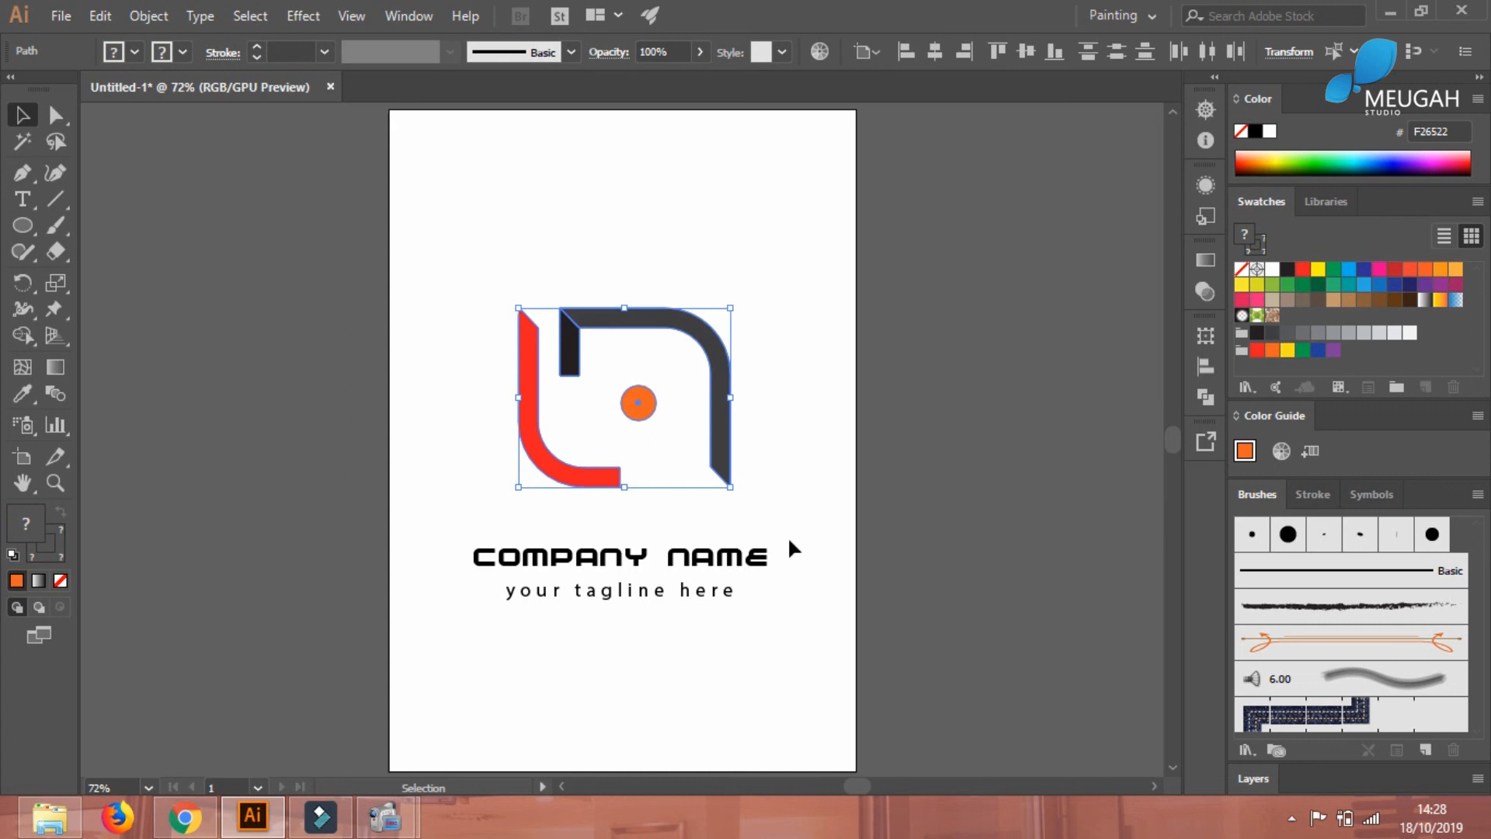
key("ctrl+g")
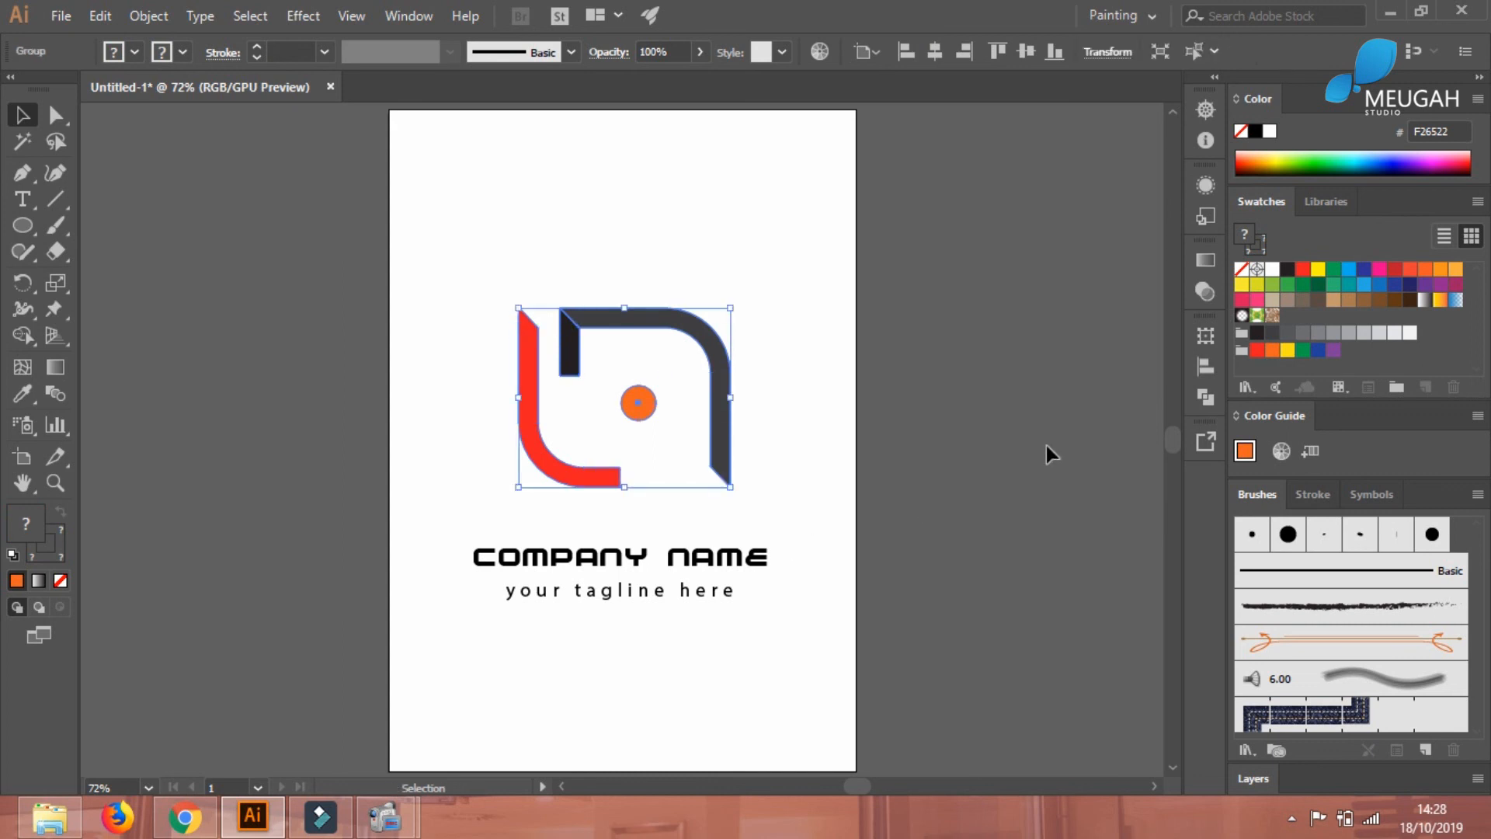
left_click(1209, 368)
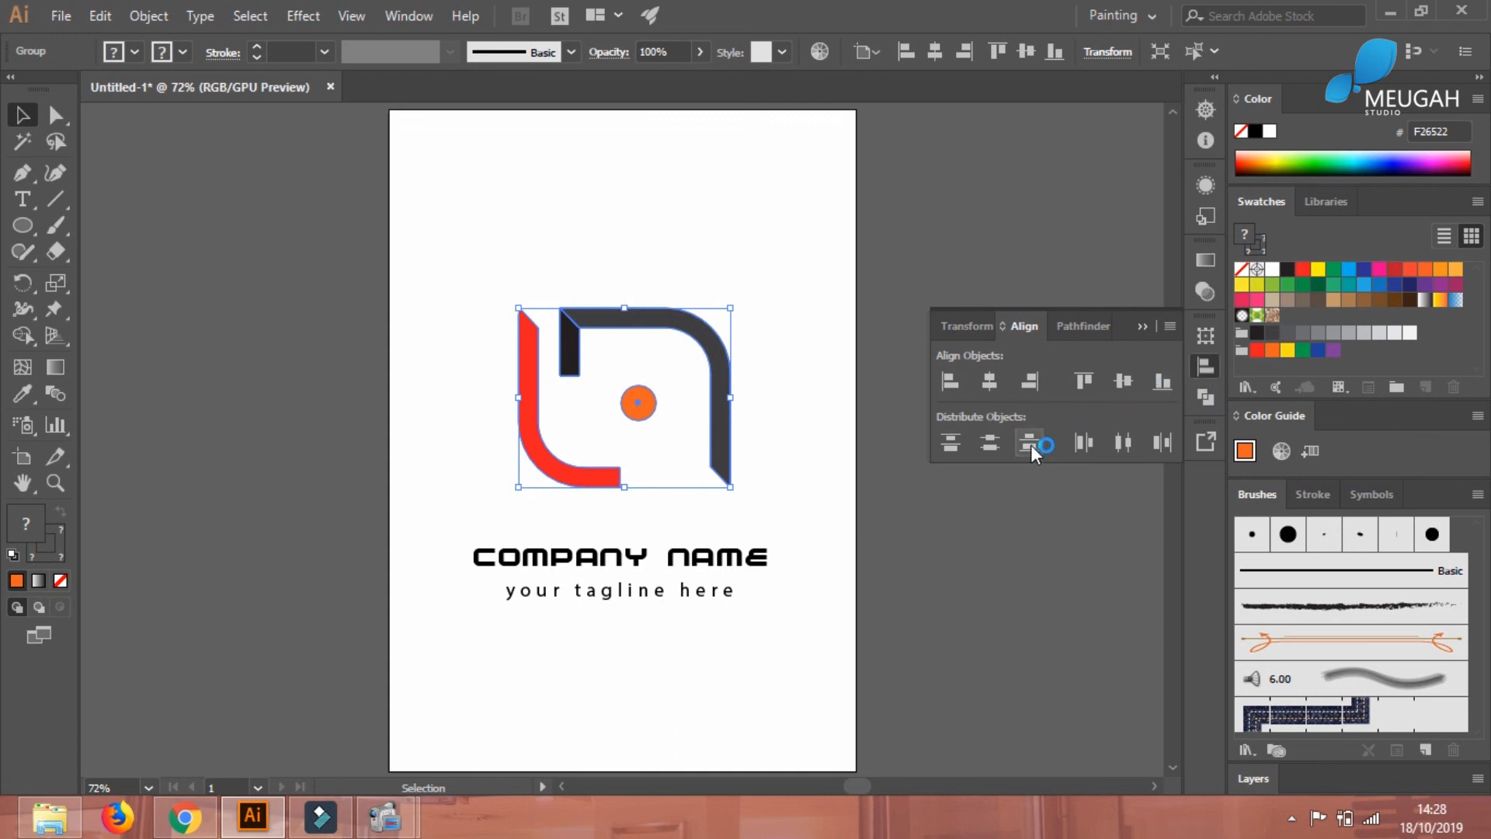
left_click(991, 381)
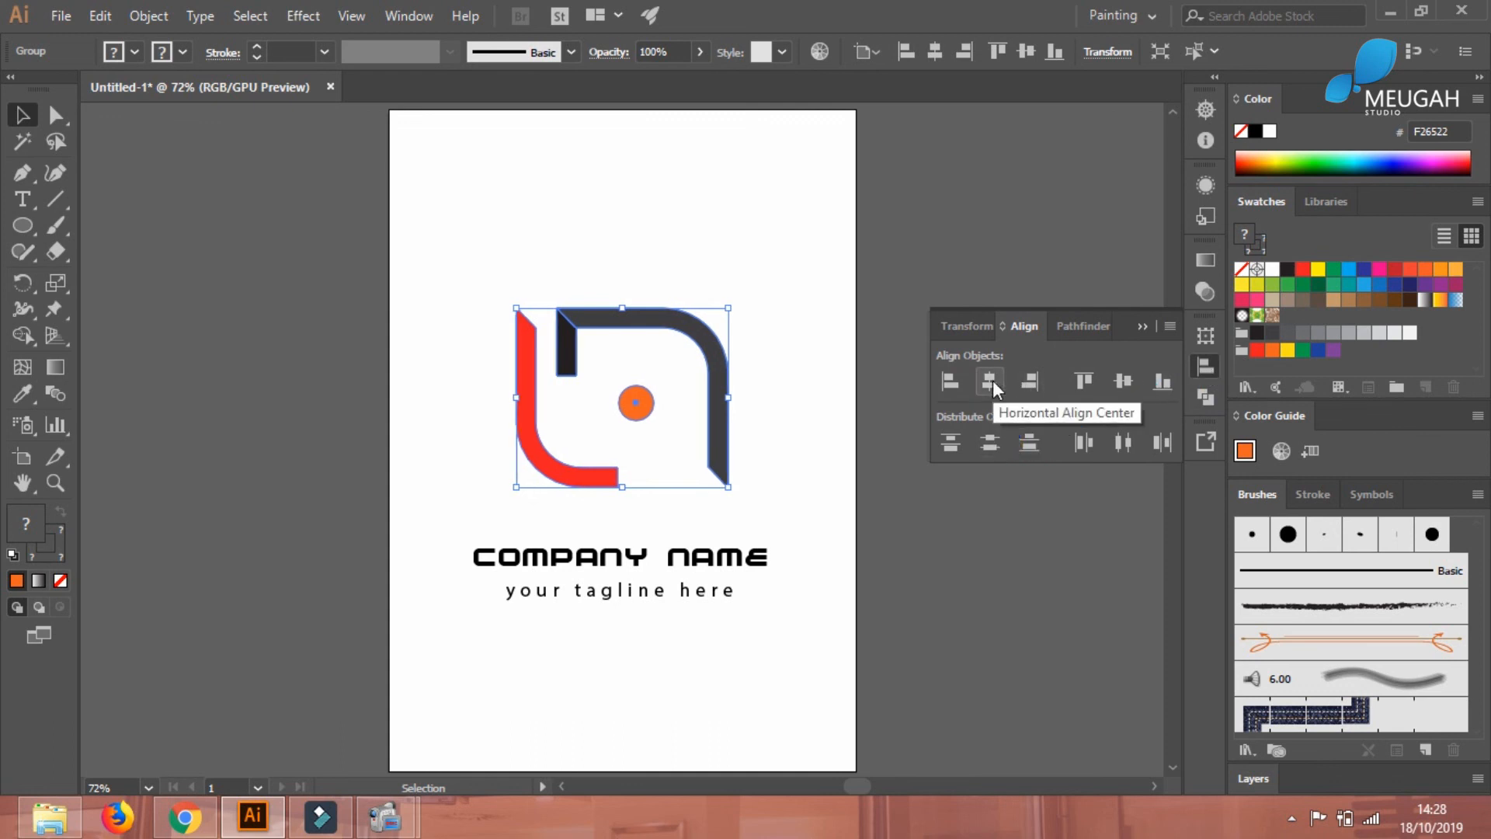
left_click(1122, 382)
left_click(897, 273)
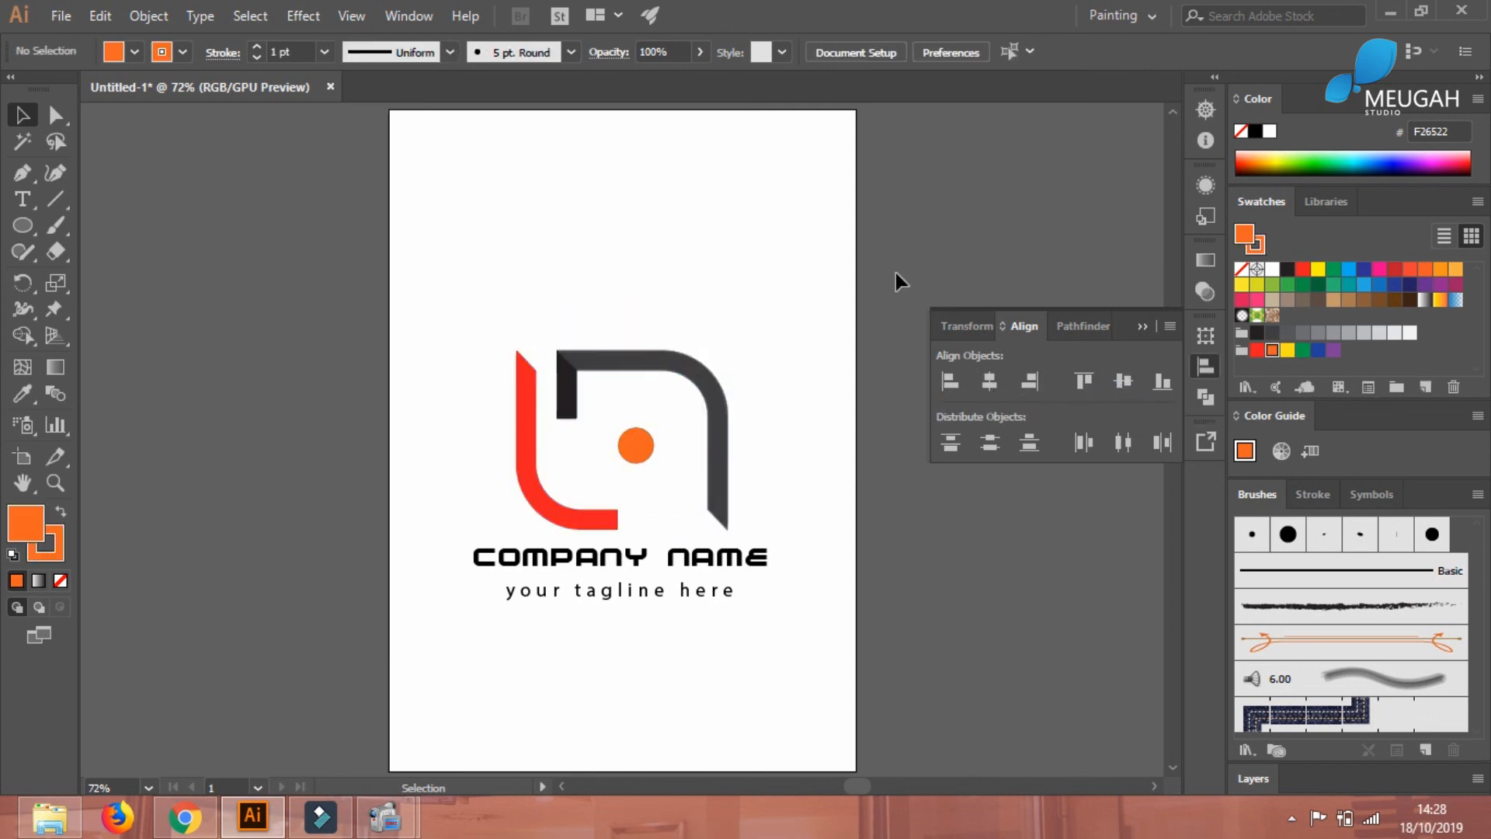
left_click(1142, 327)
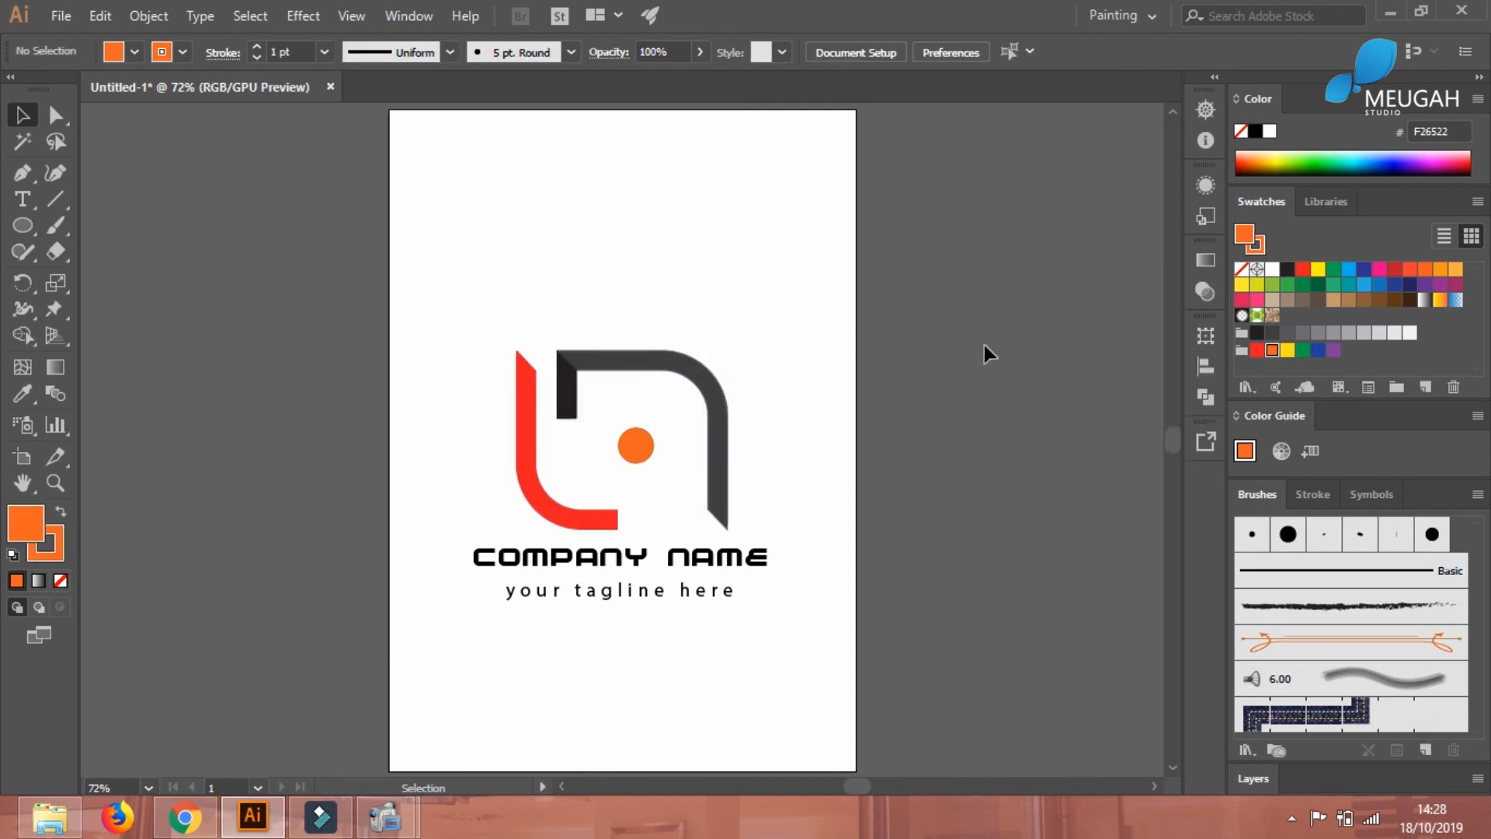
Scale the company name down to about 35.11 pt, slightly wider than the logo shapes
left_click(765, 558)
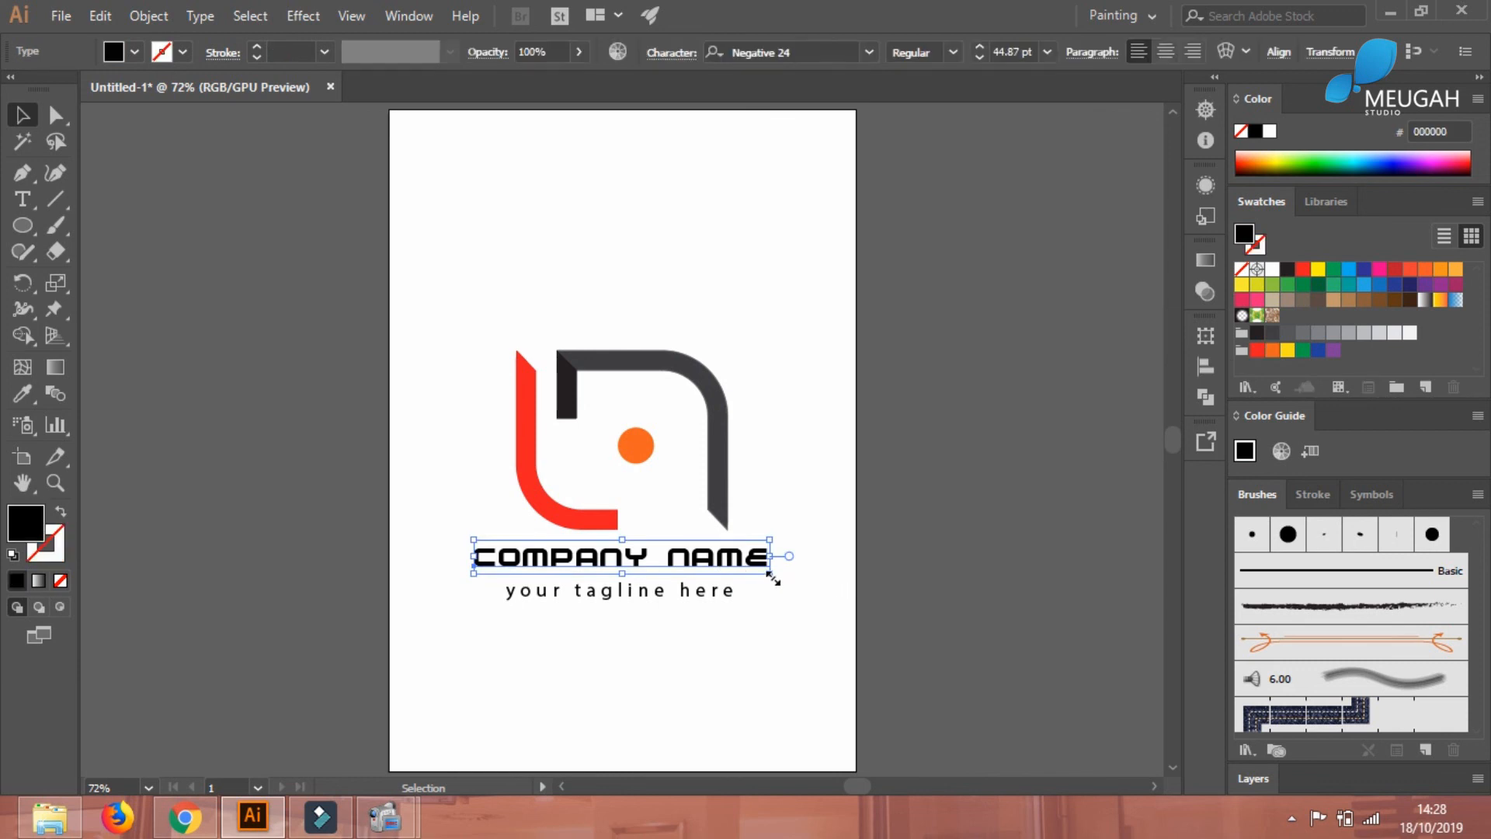
left_click_drag(773, 578, 738, 585)
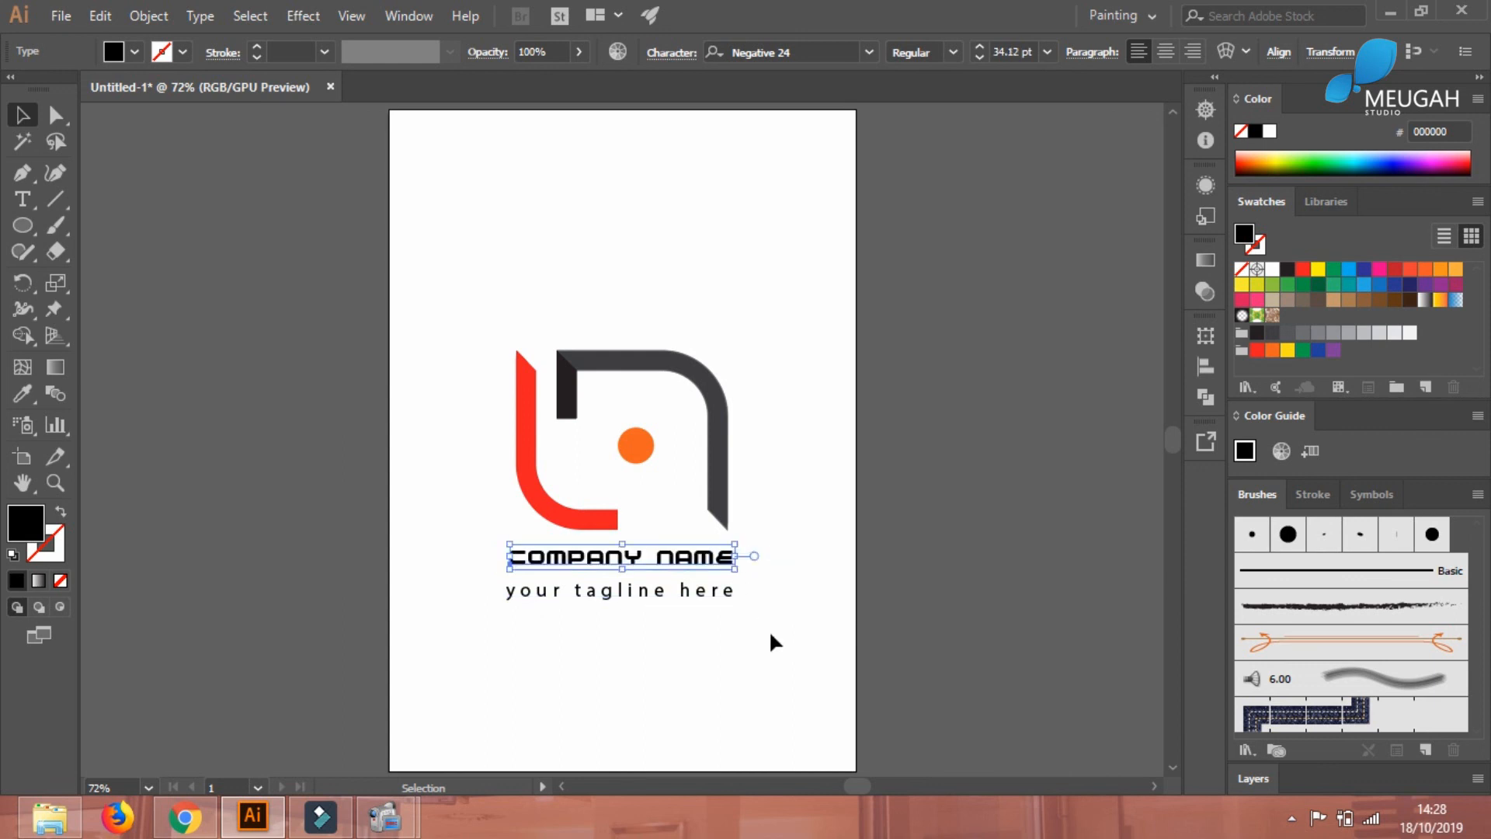
left_click(768, 631)
left_click(737, 553)
left_click_drag(740, 544, 744, 543)
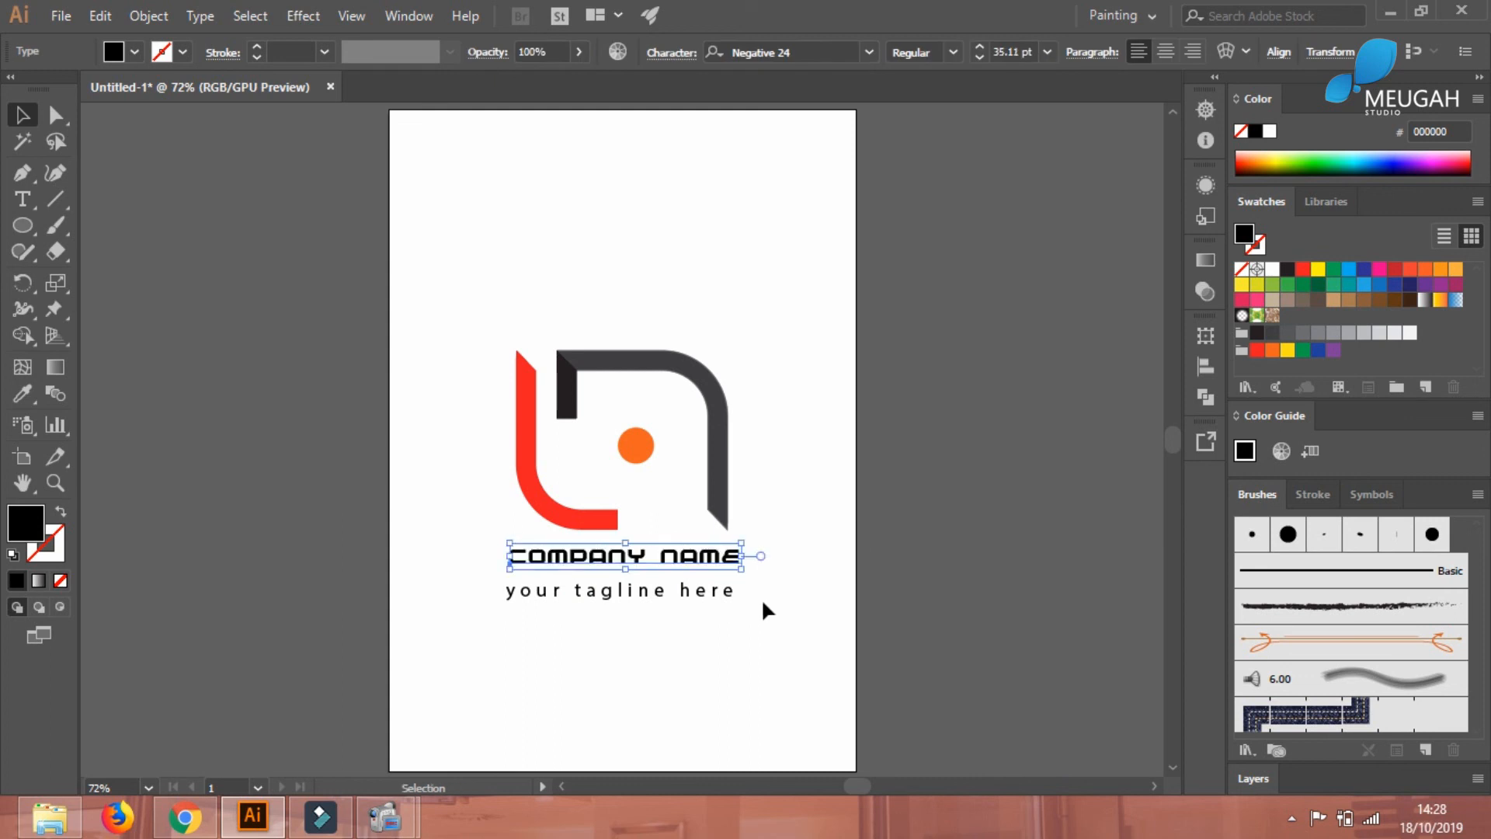
Scale the tagline down to about 18.66 pt and center it horizontally with the company name
left_click(761, 598)
left_click(720, 599)
left_click_drag(739, 602, 721, 605)
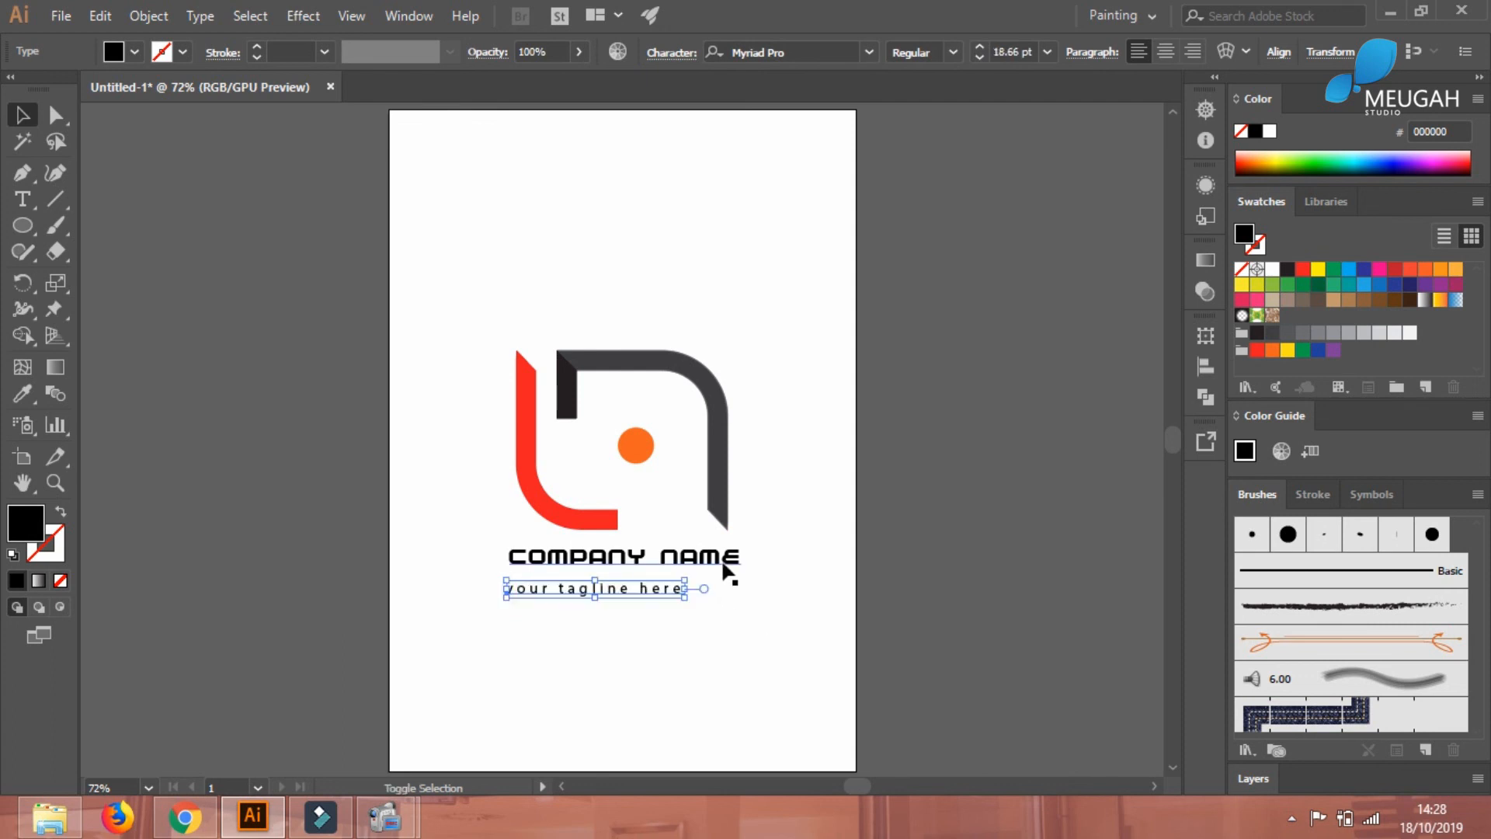
left_click(724, 560, "shift")
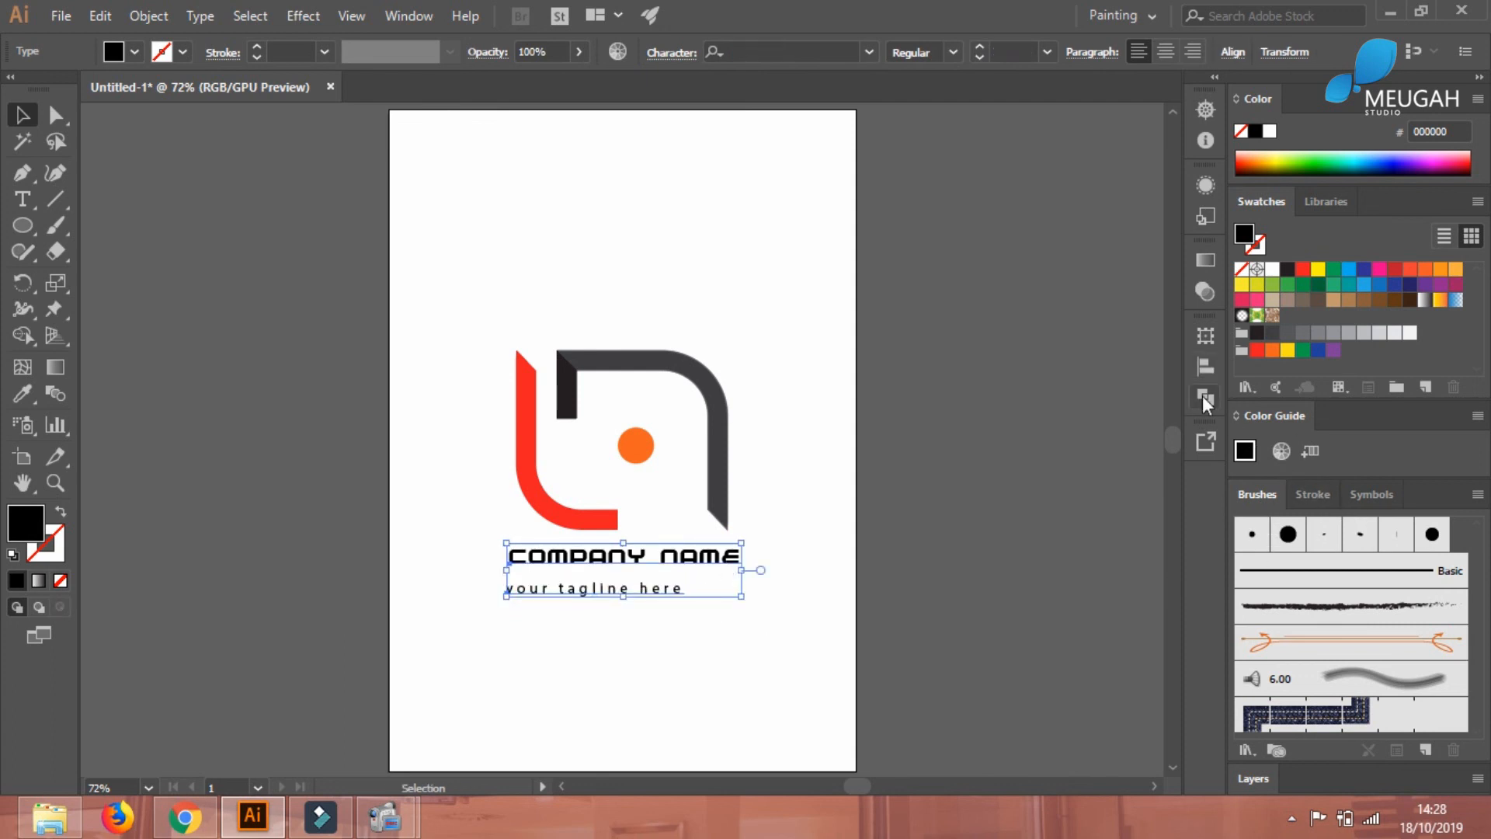
left_click(1204, 366)
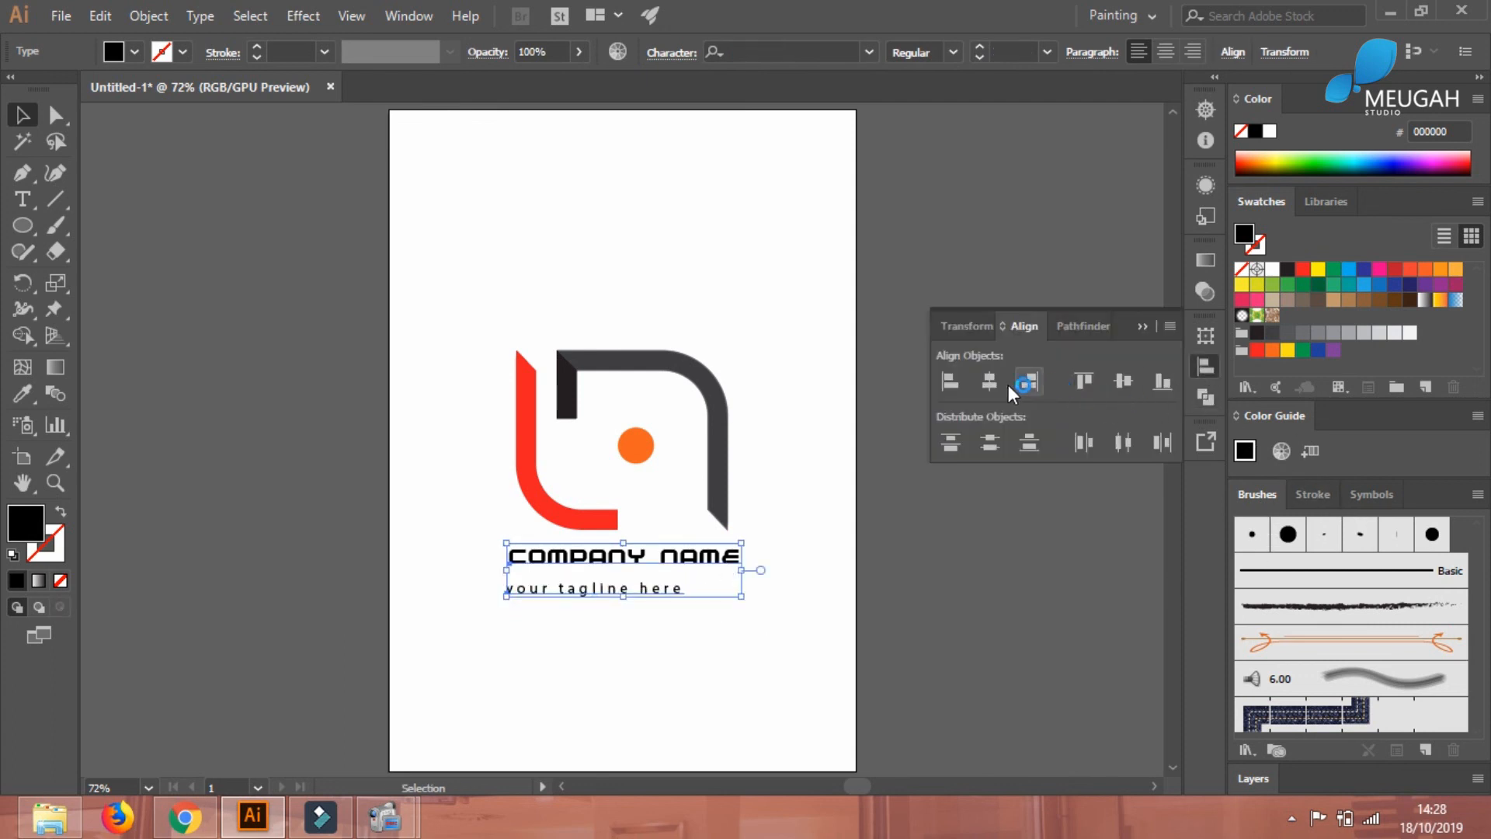
left_click(919, 610)
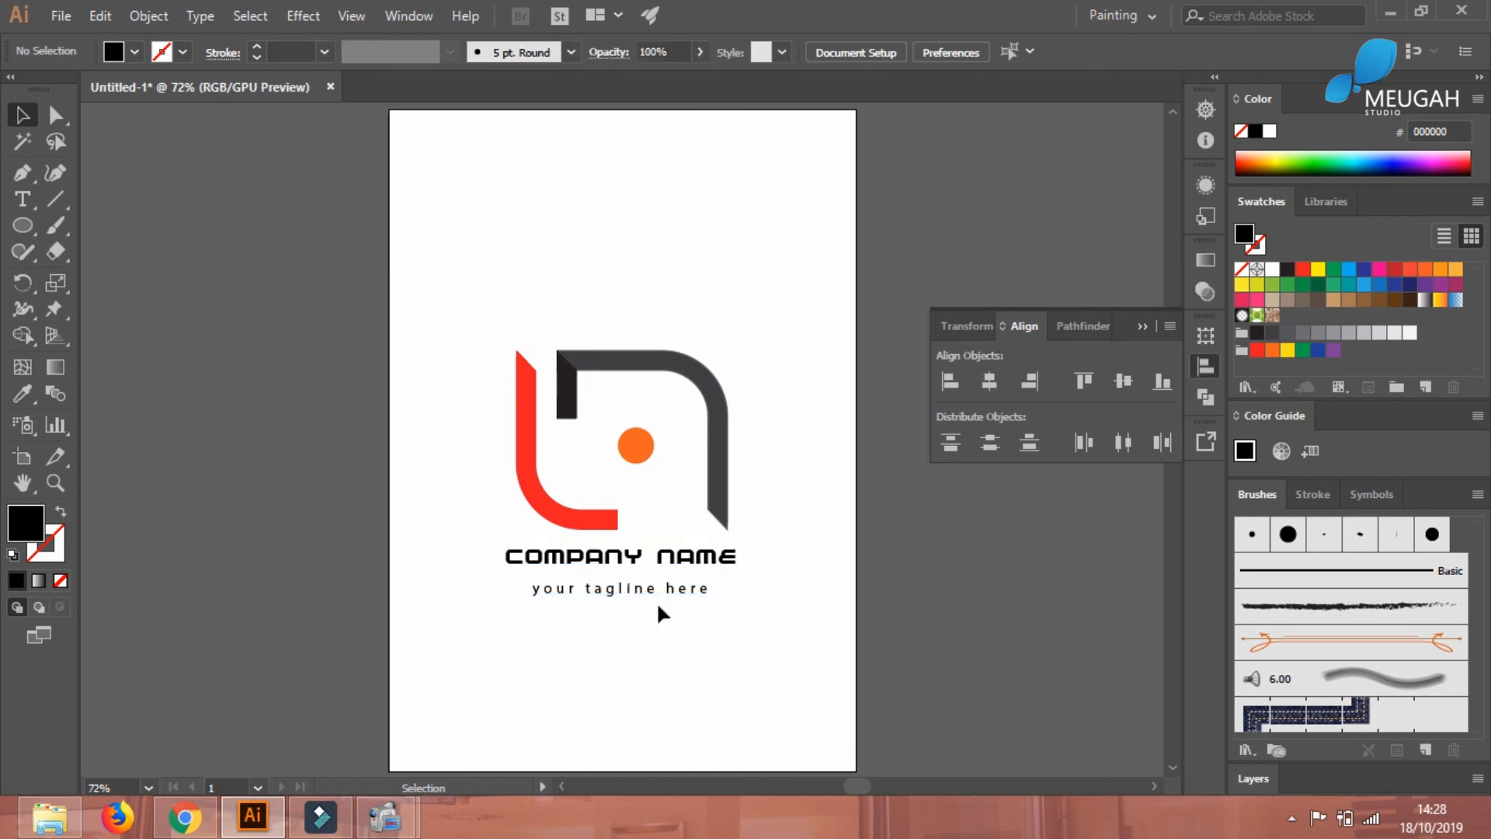
Nudge the tagline upward until it sits close beneath the company name
left_click(677, 584)
key("Up")
key("Up")
key("Up")
key("Up")
key("Up")
key("Up")
key("Up")
key("Up")
key("Up")
key("Up")
key("Up")
key("Up")
key("Up")
key("Up")
key("Up")
key("Up")
key("Up")
key("Up")
Nudge the logo shapes, company name and tagline together slightly upward
left_click_drag(789, 617, 392, 508)
key("Up")
key("Up")
key("Up")
key("Up")
left_click_drag(804, 609, 423, 510)
key("Up")
left_click(743, 607)
Nudge the company name and tagline together up closer to the logo shapes and slightly to the right
left_click_drag(773, 618, 481, 536)
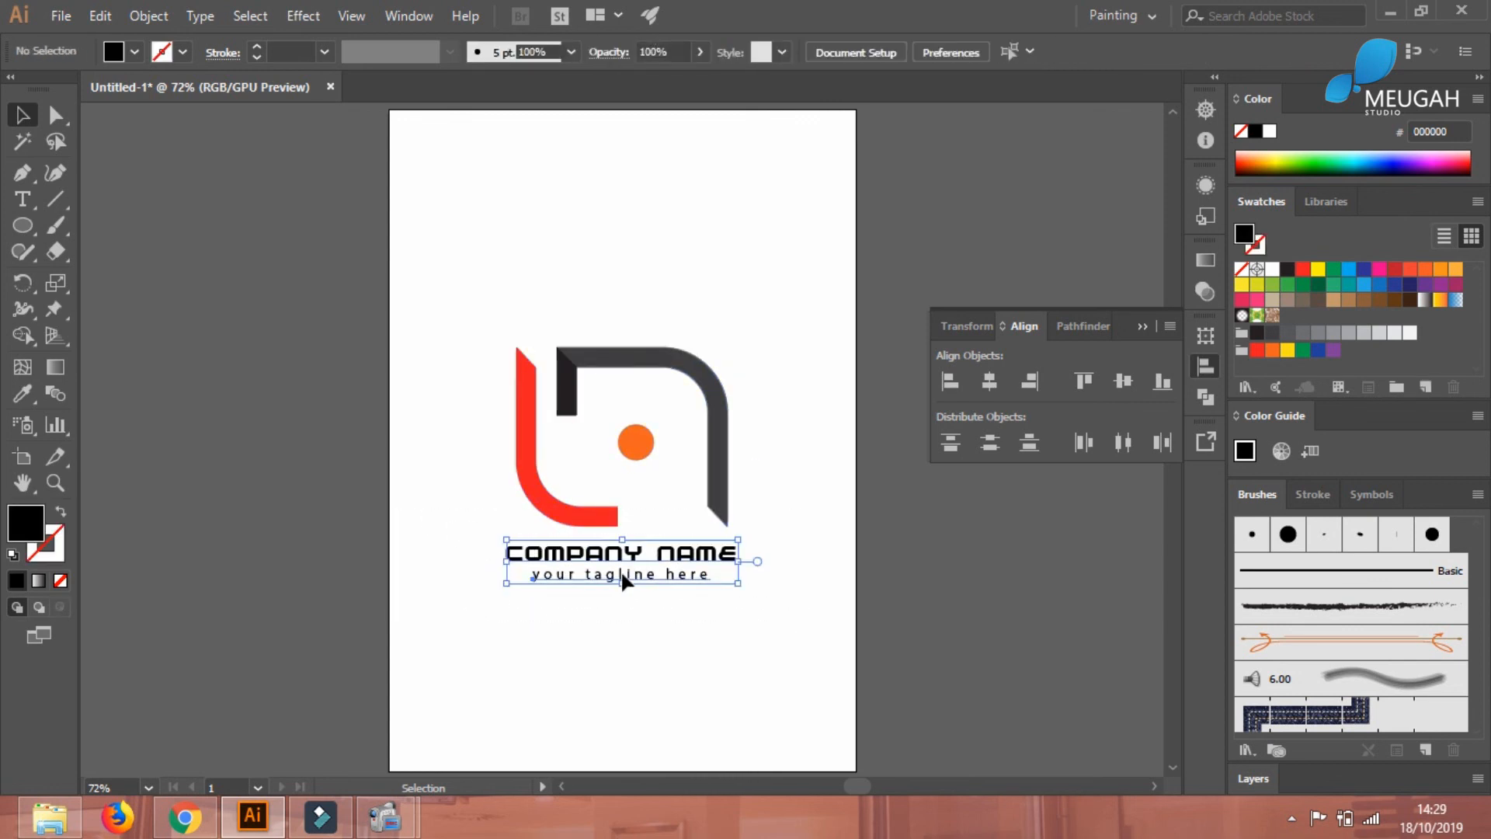
key("Up")
key("Up")
key("Up")
key("Up")
key("Up")
key("Up")
key("Up")
key("Up")
key("Right")
key("Right")
left_click(756, 619)
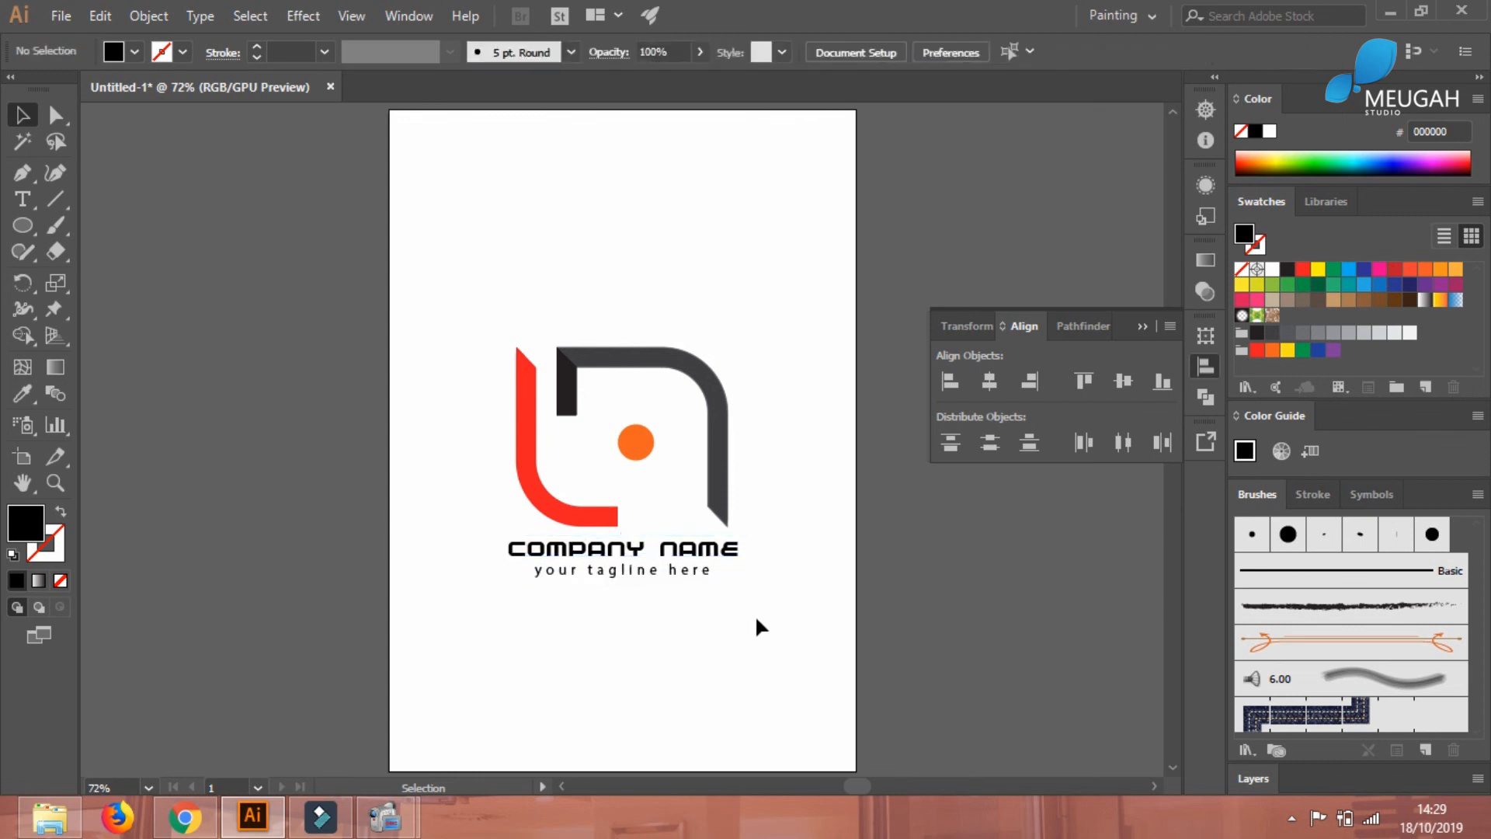
left_click(1144, 327)
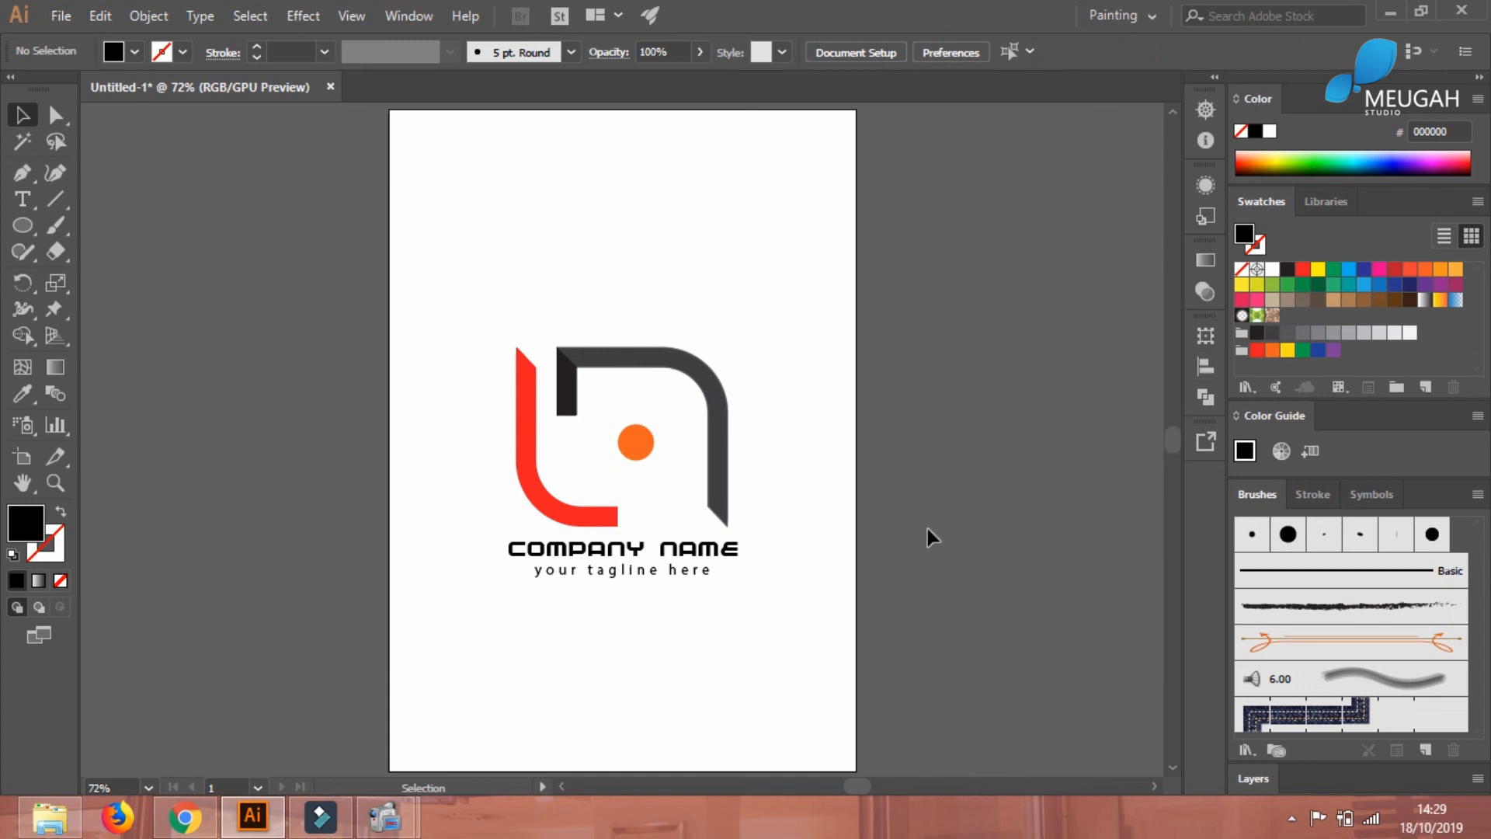